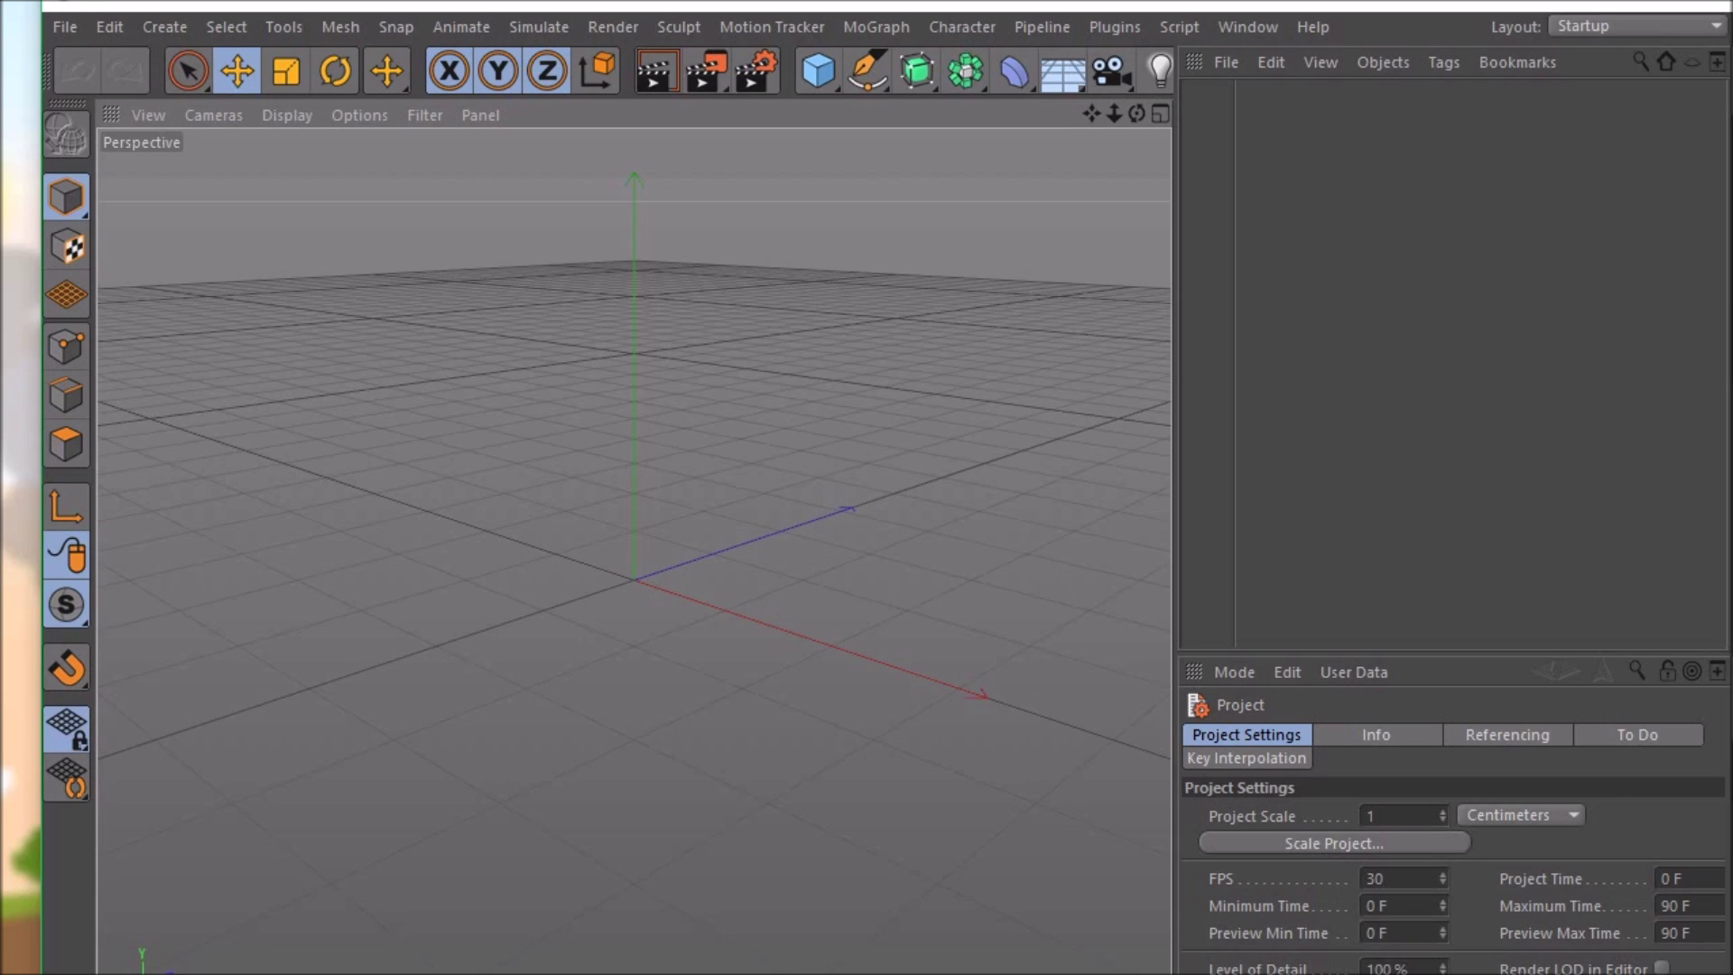
# Open the intro template project file.
pyautogui.click(65, 26)
pyautogui.click(81, 66)
pyautogui.click(65, 27)
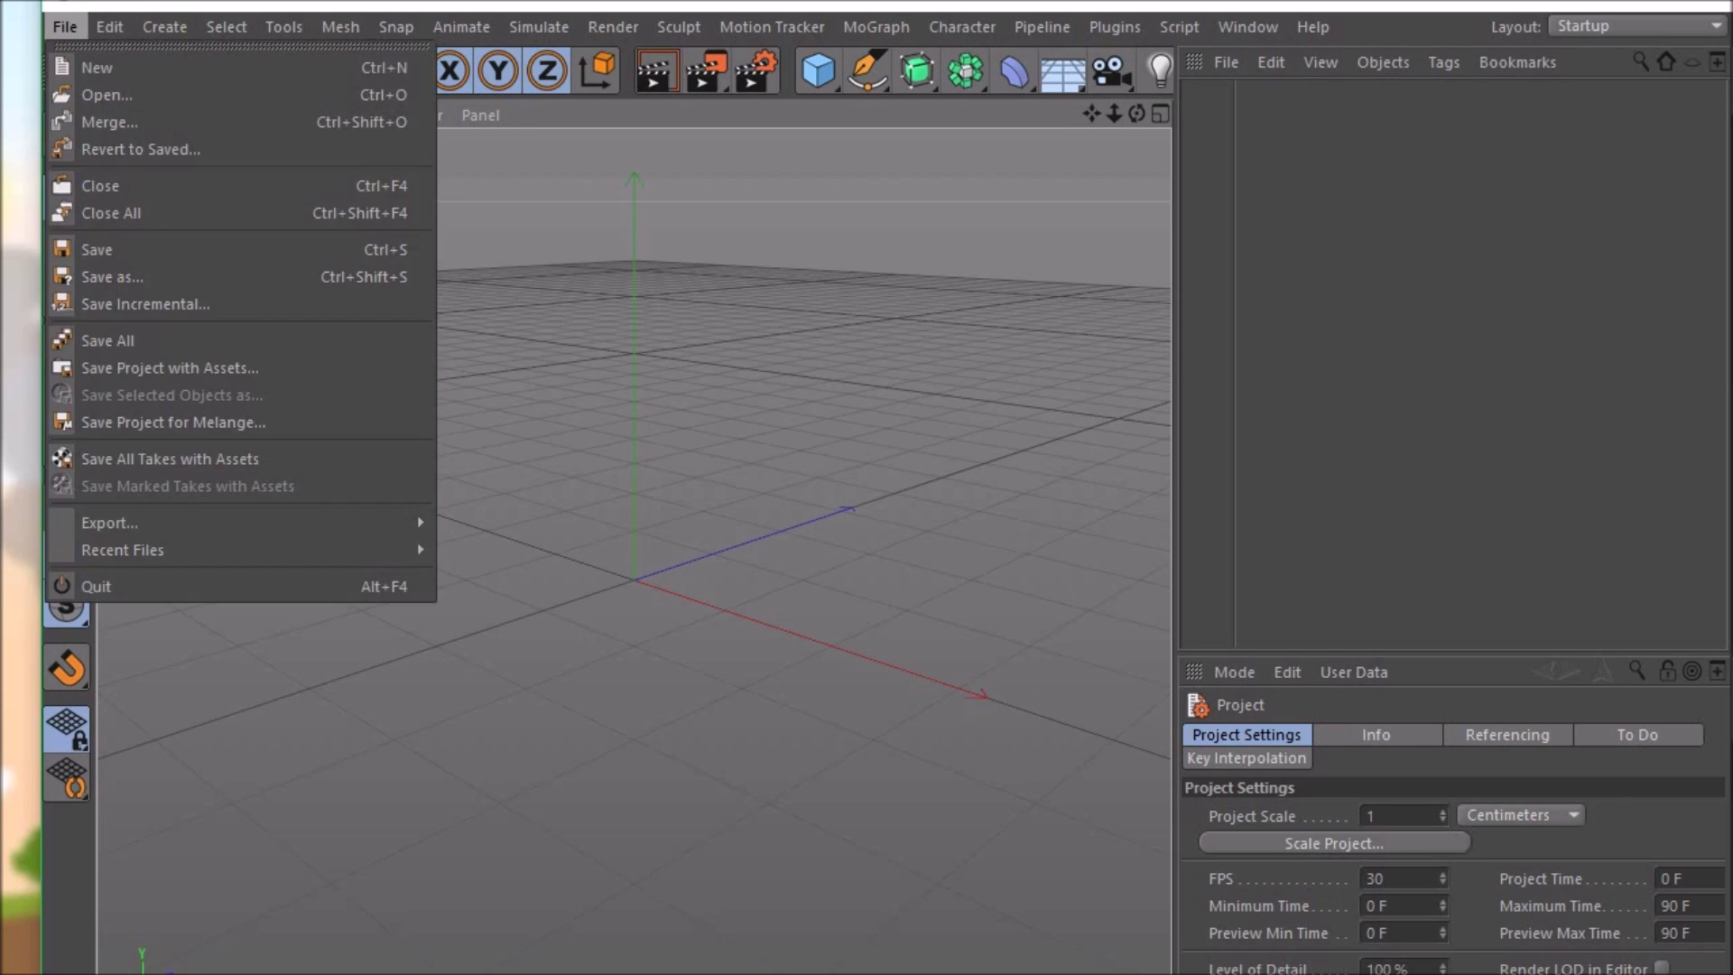
pyautogui.click(81, 91)
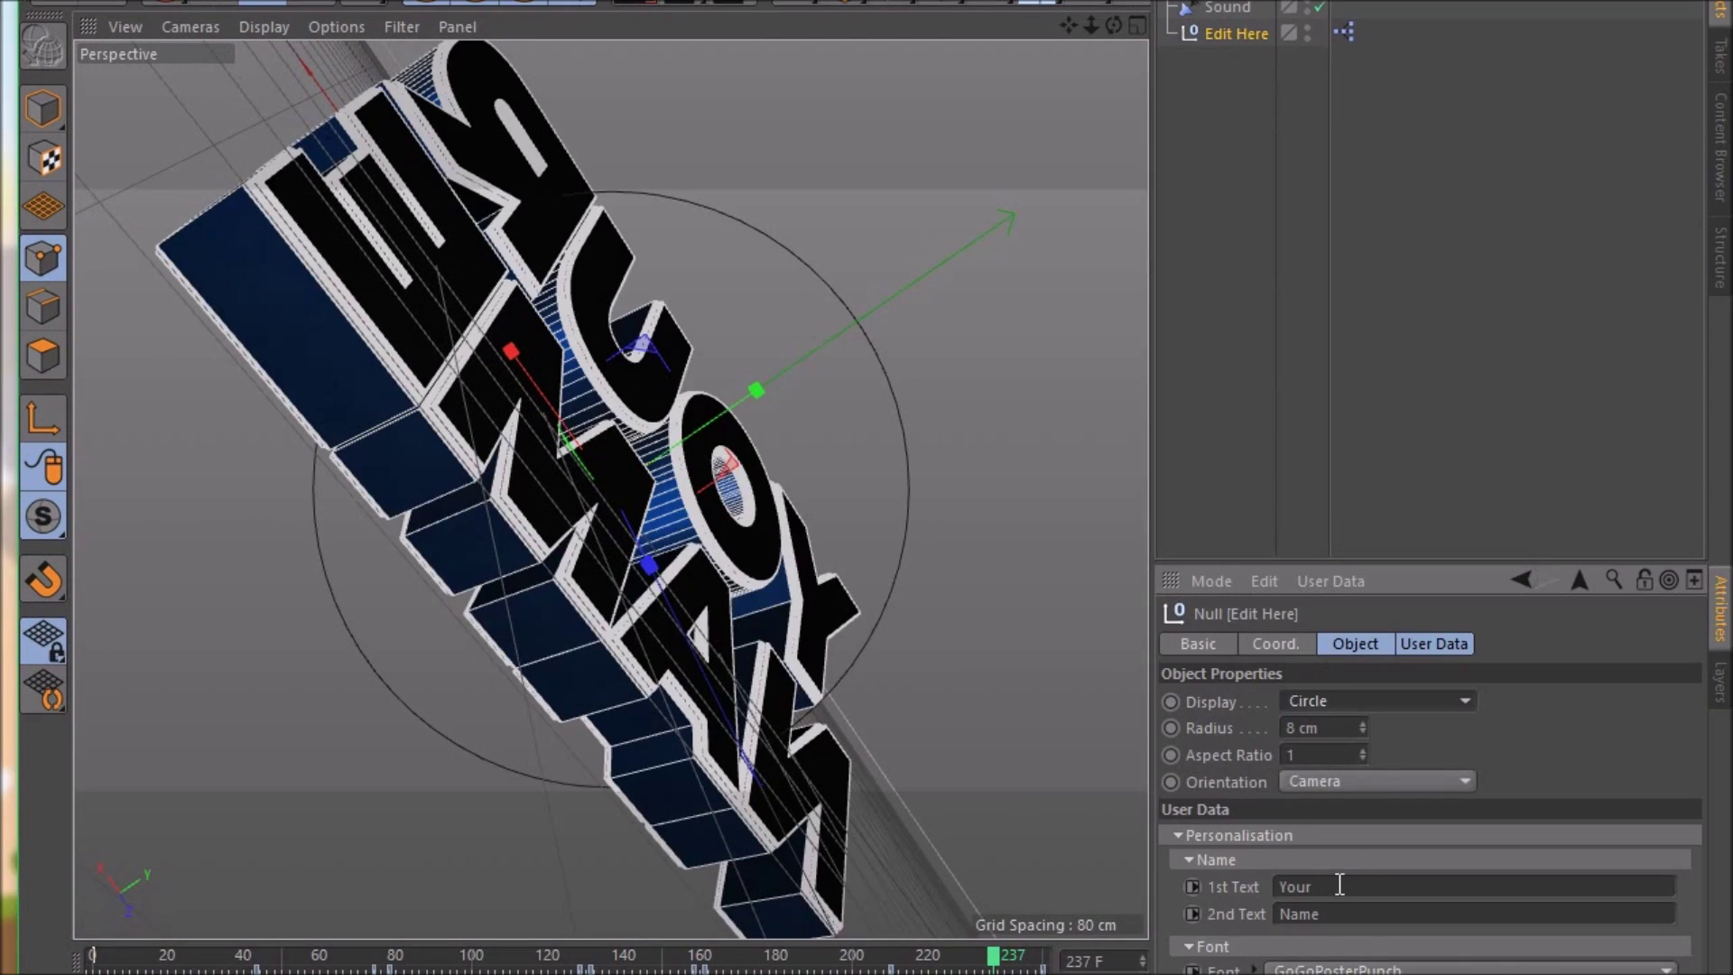
# Set the Edit Here null's first text to "Hi" and second text to "There!", and choose the Liberty Legion font.
pyautogui.click(1343, 883)
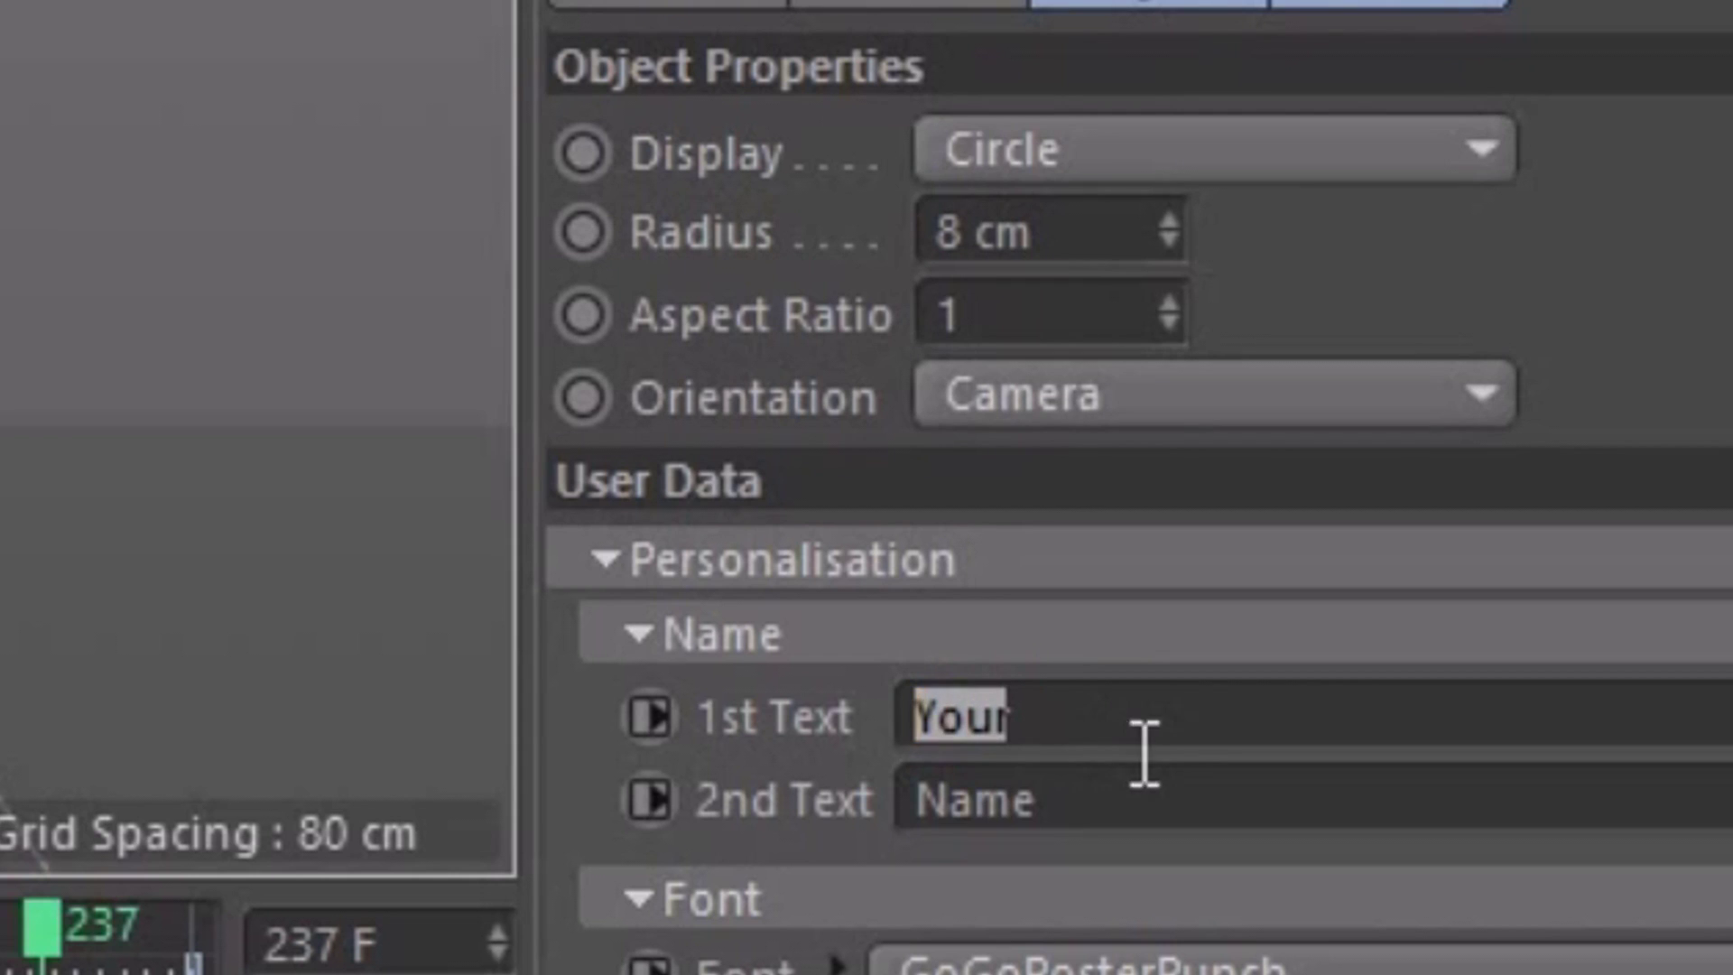
pyautogui.click(1149, 787)
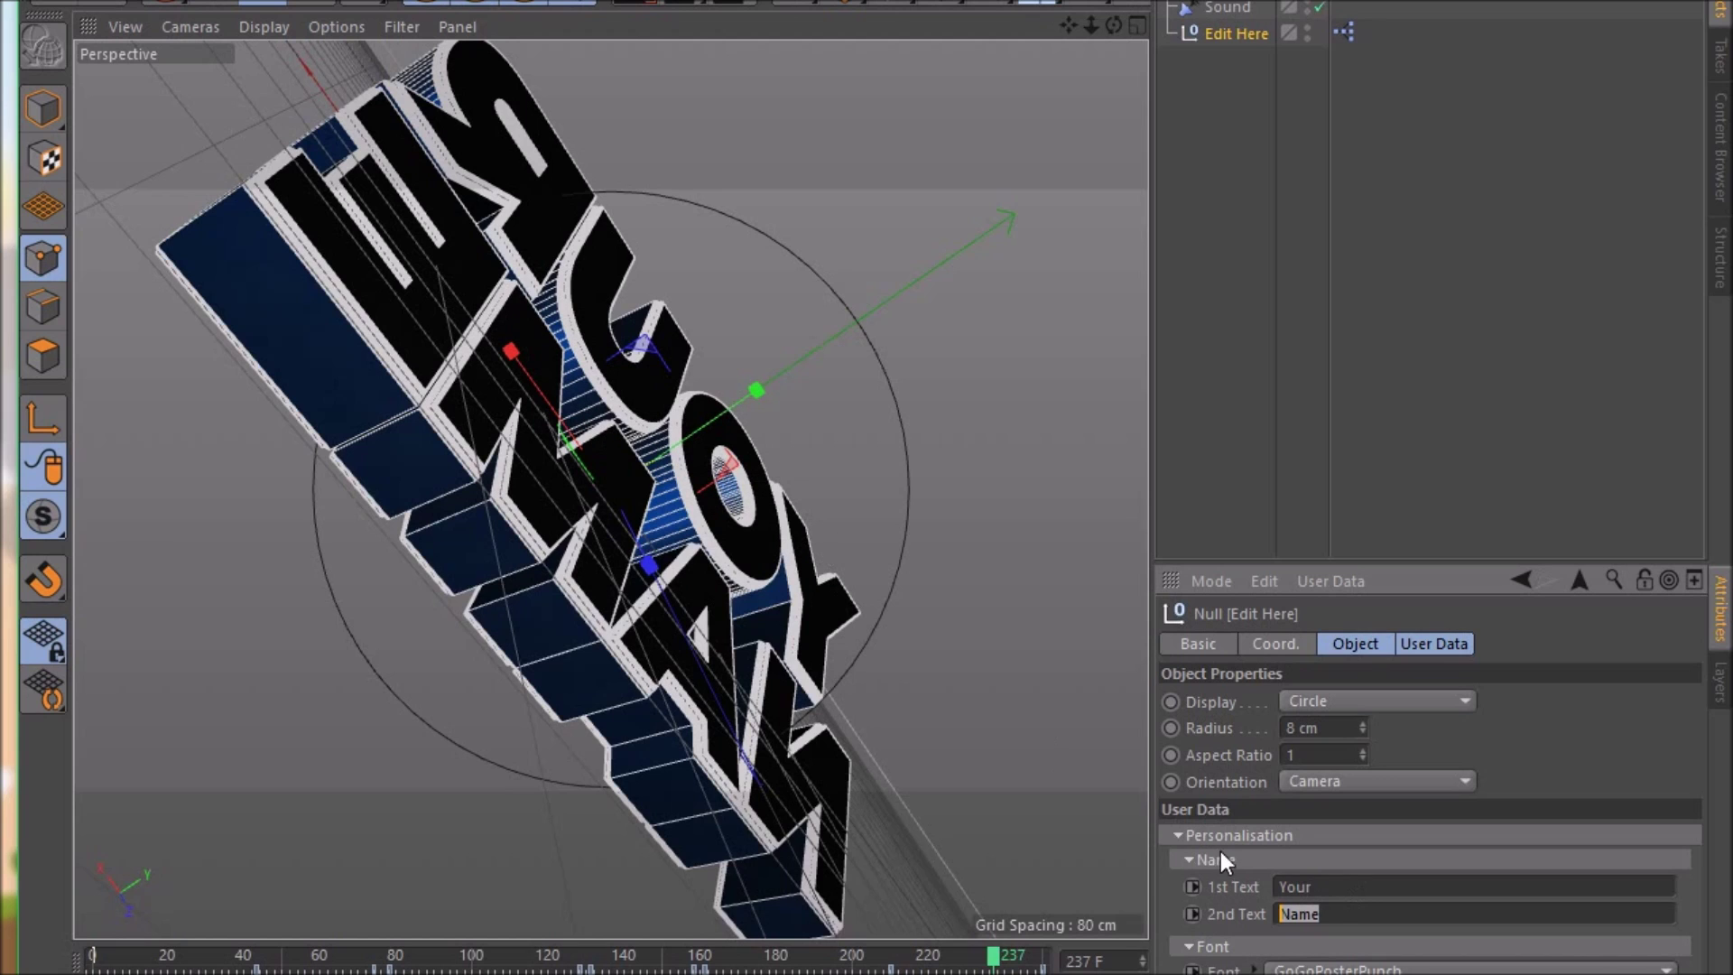
pyautogui.click(1643, 865)
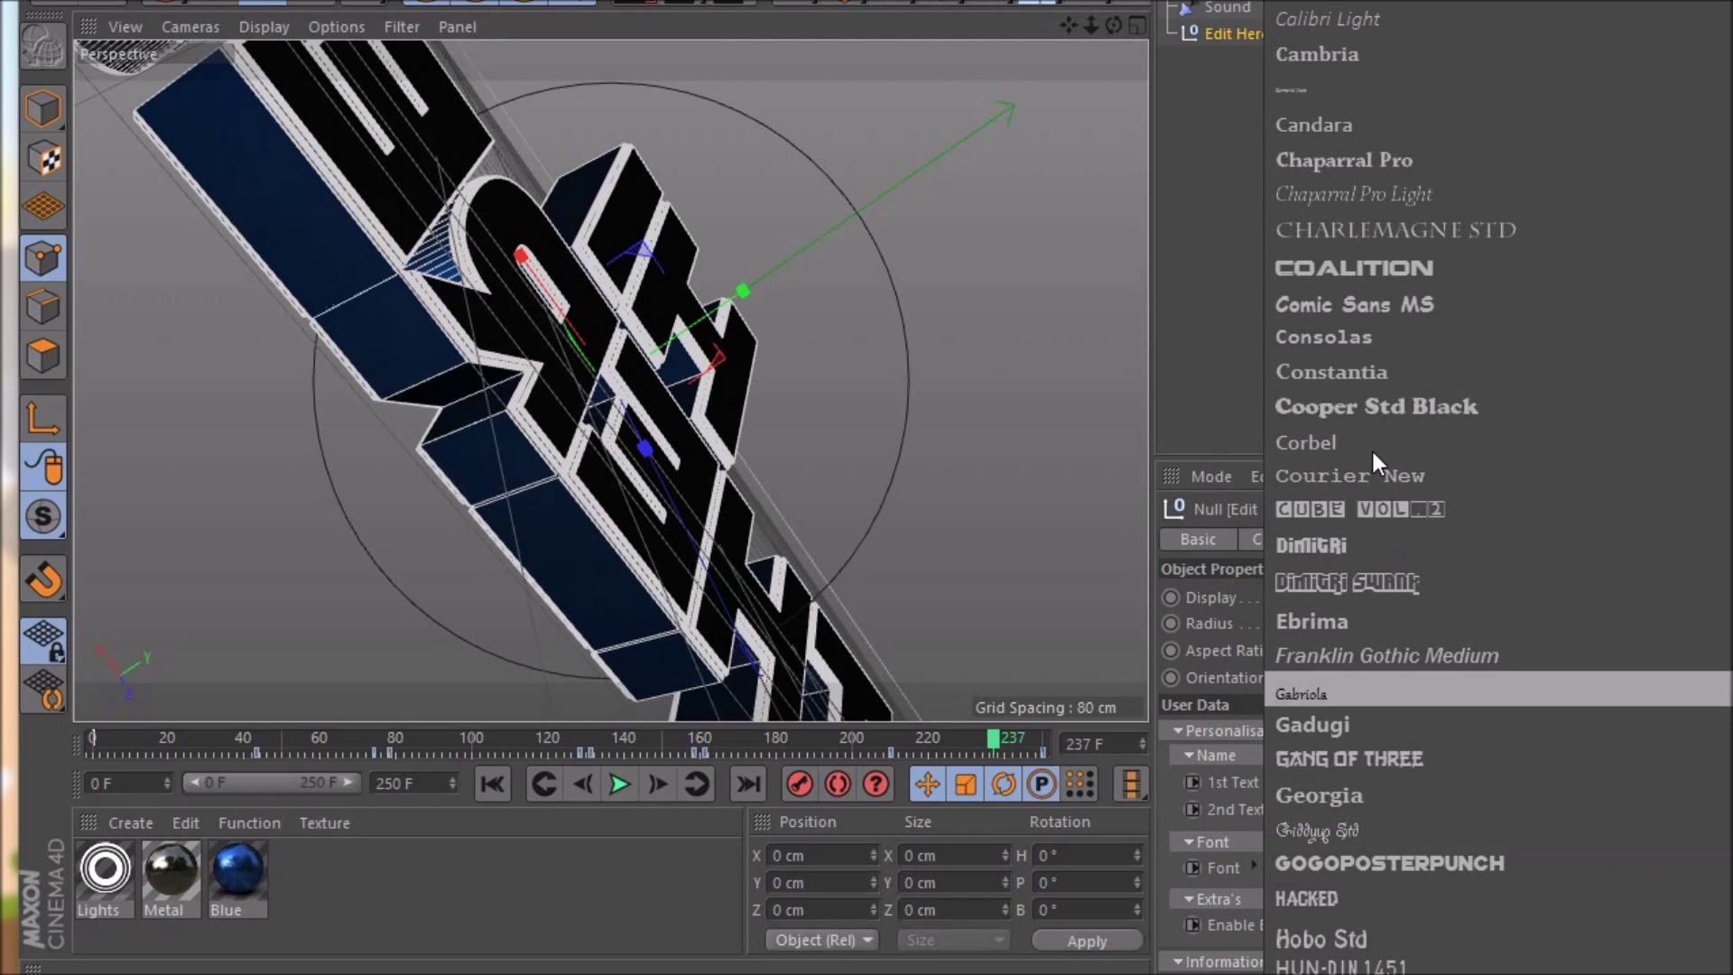
pyautogui.scroll(2, 1347, 903)
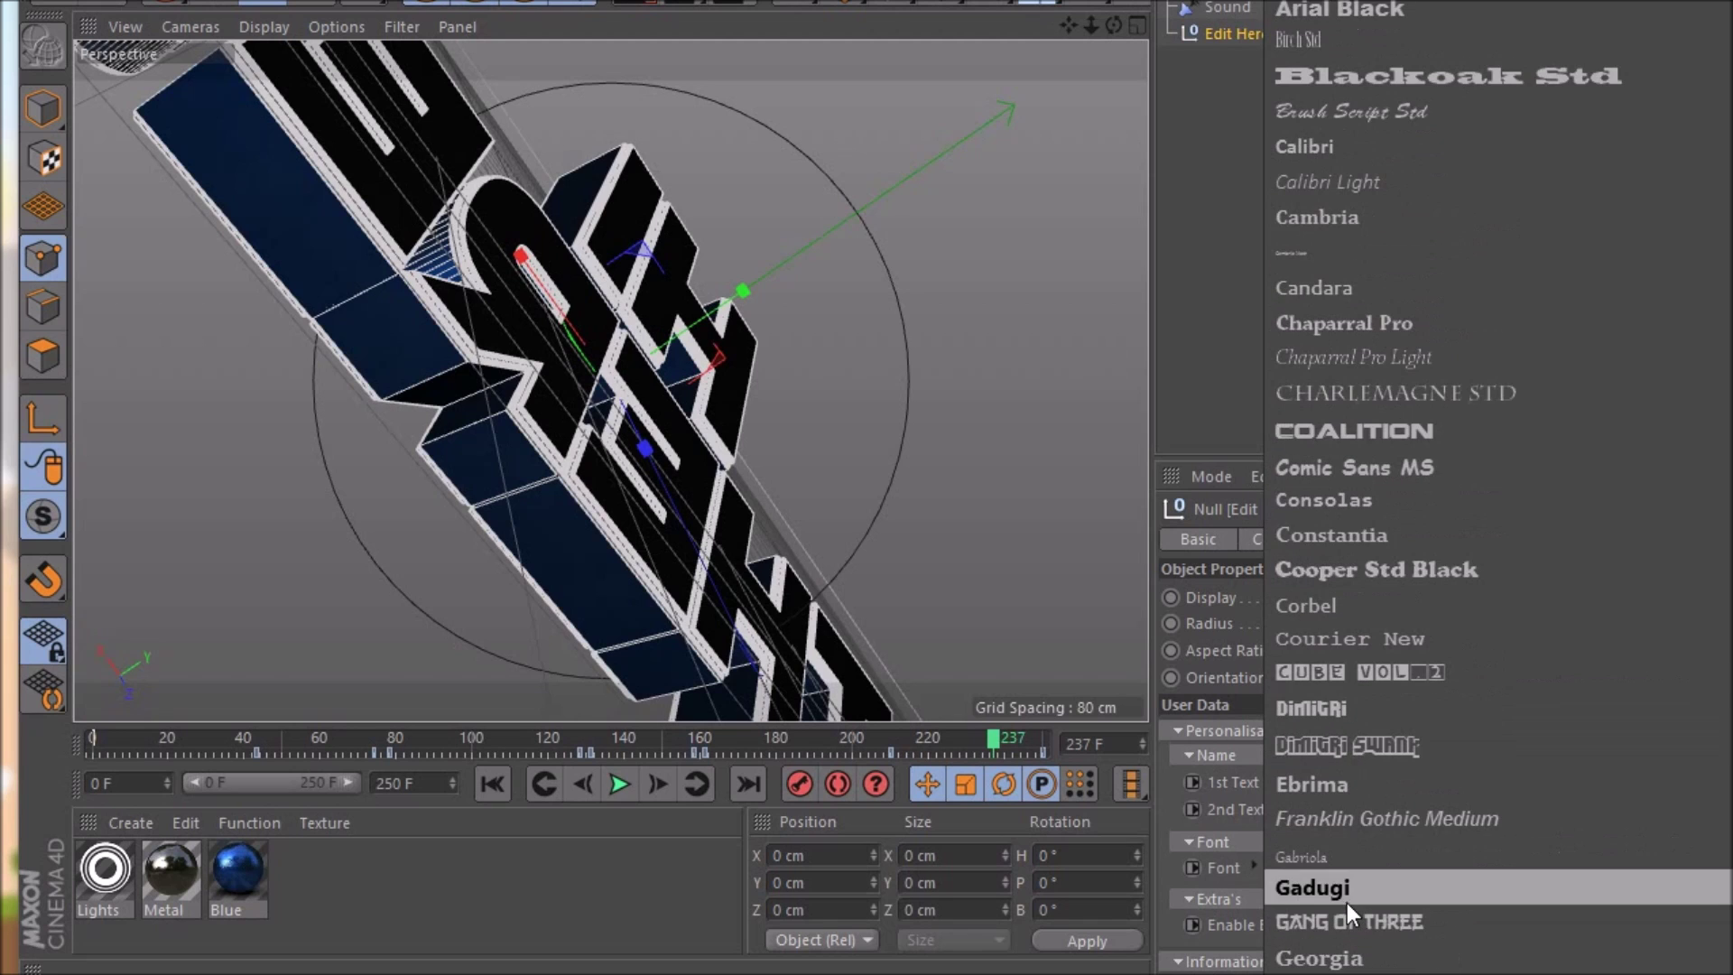
pyautogui.scroll(3, 1347, 906)
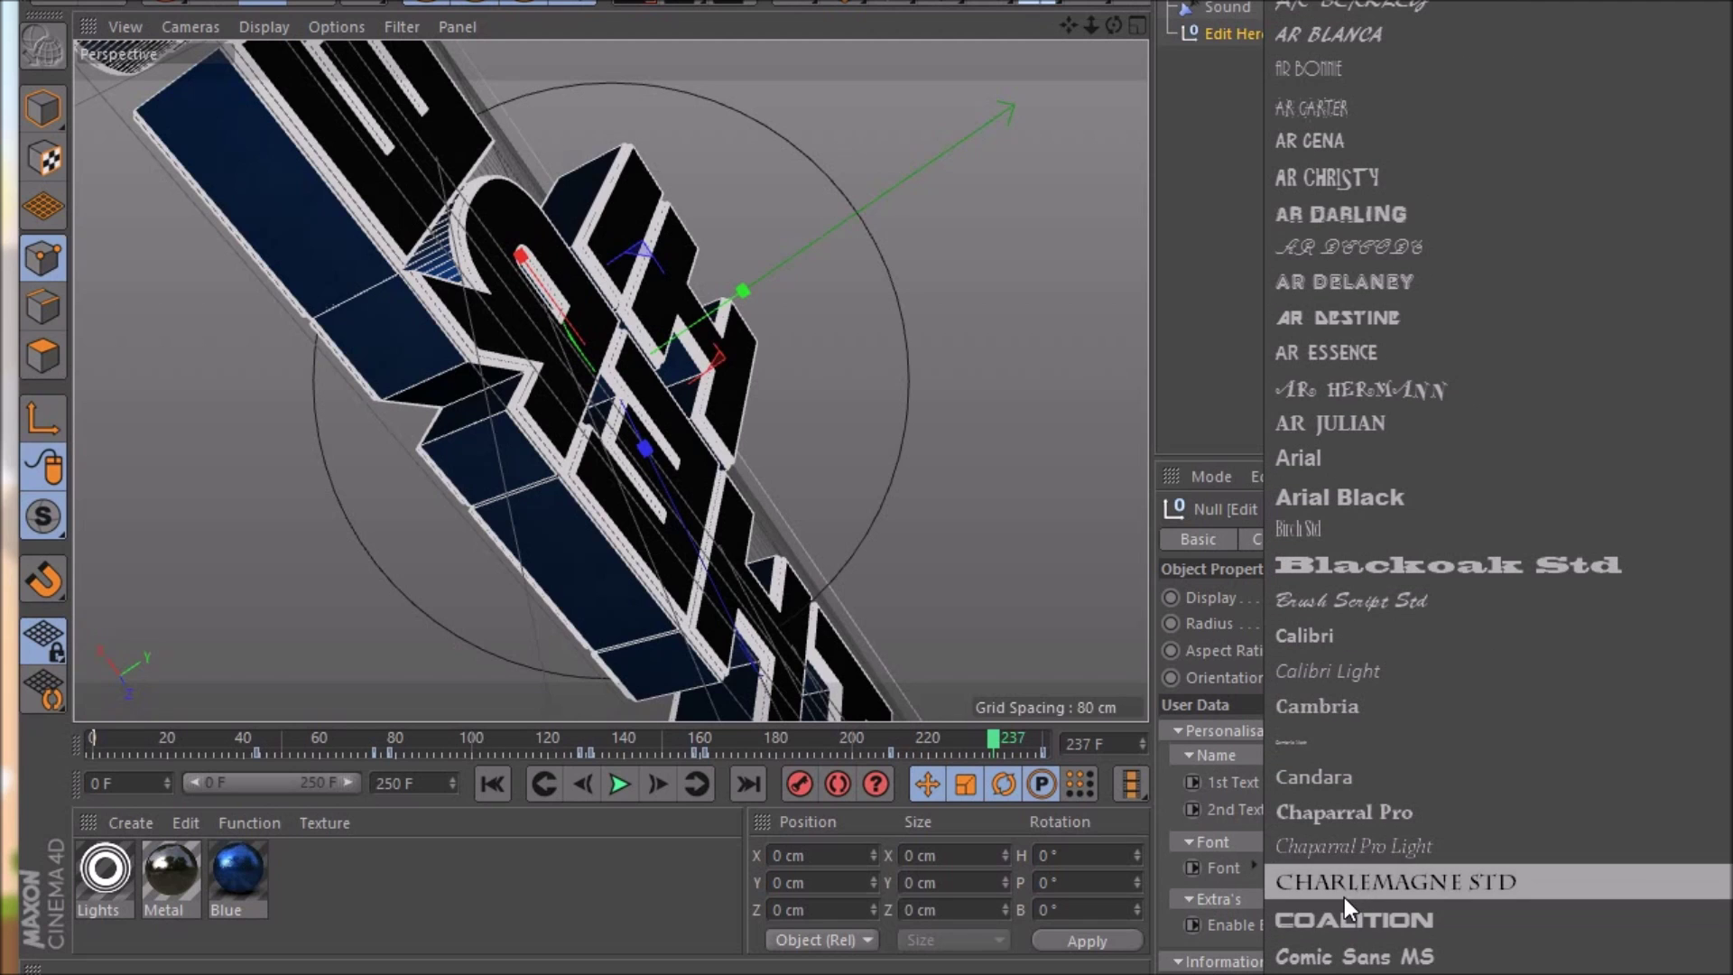
pyautogui.scroll(4, 1354, 894)
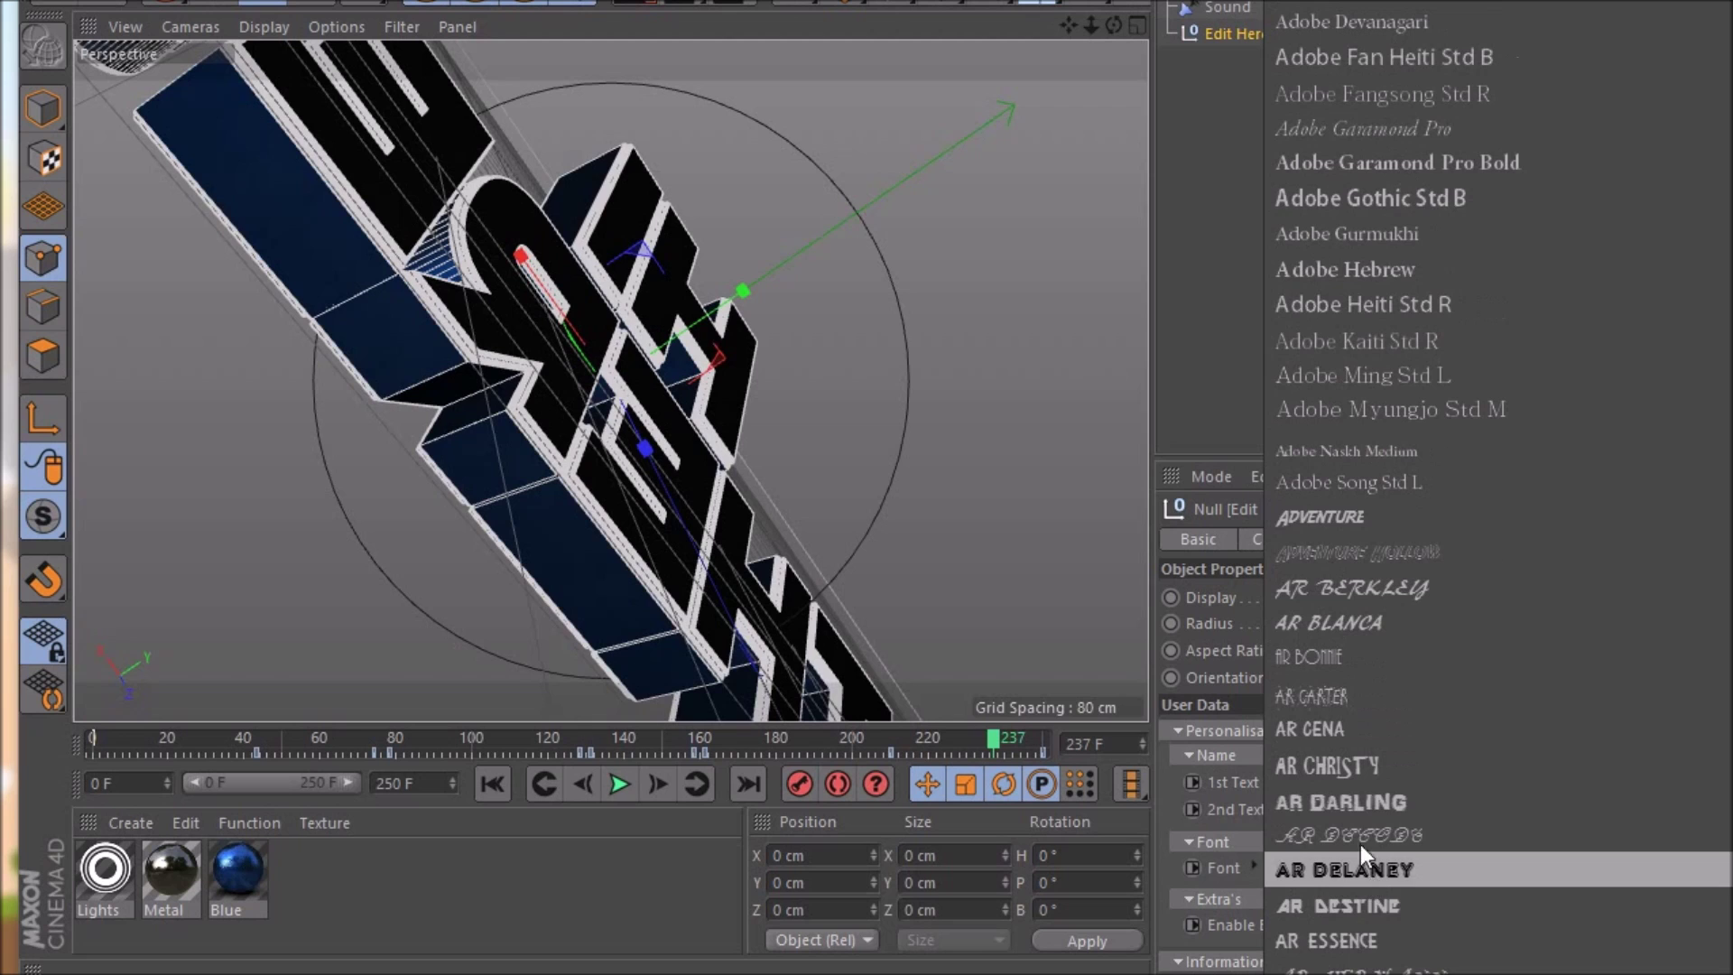
pyautogui.click(1351, 524)
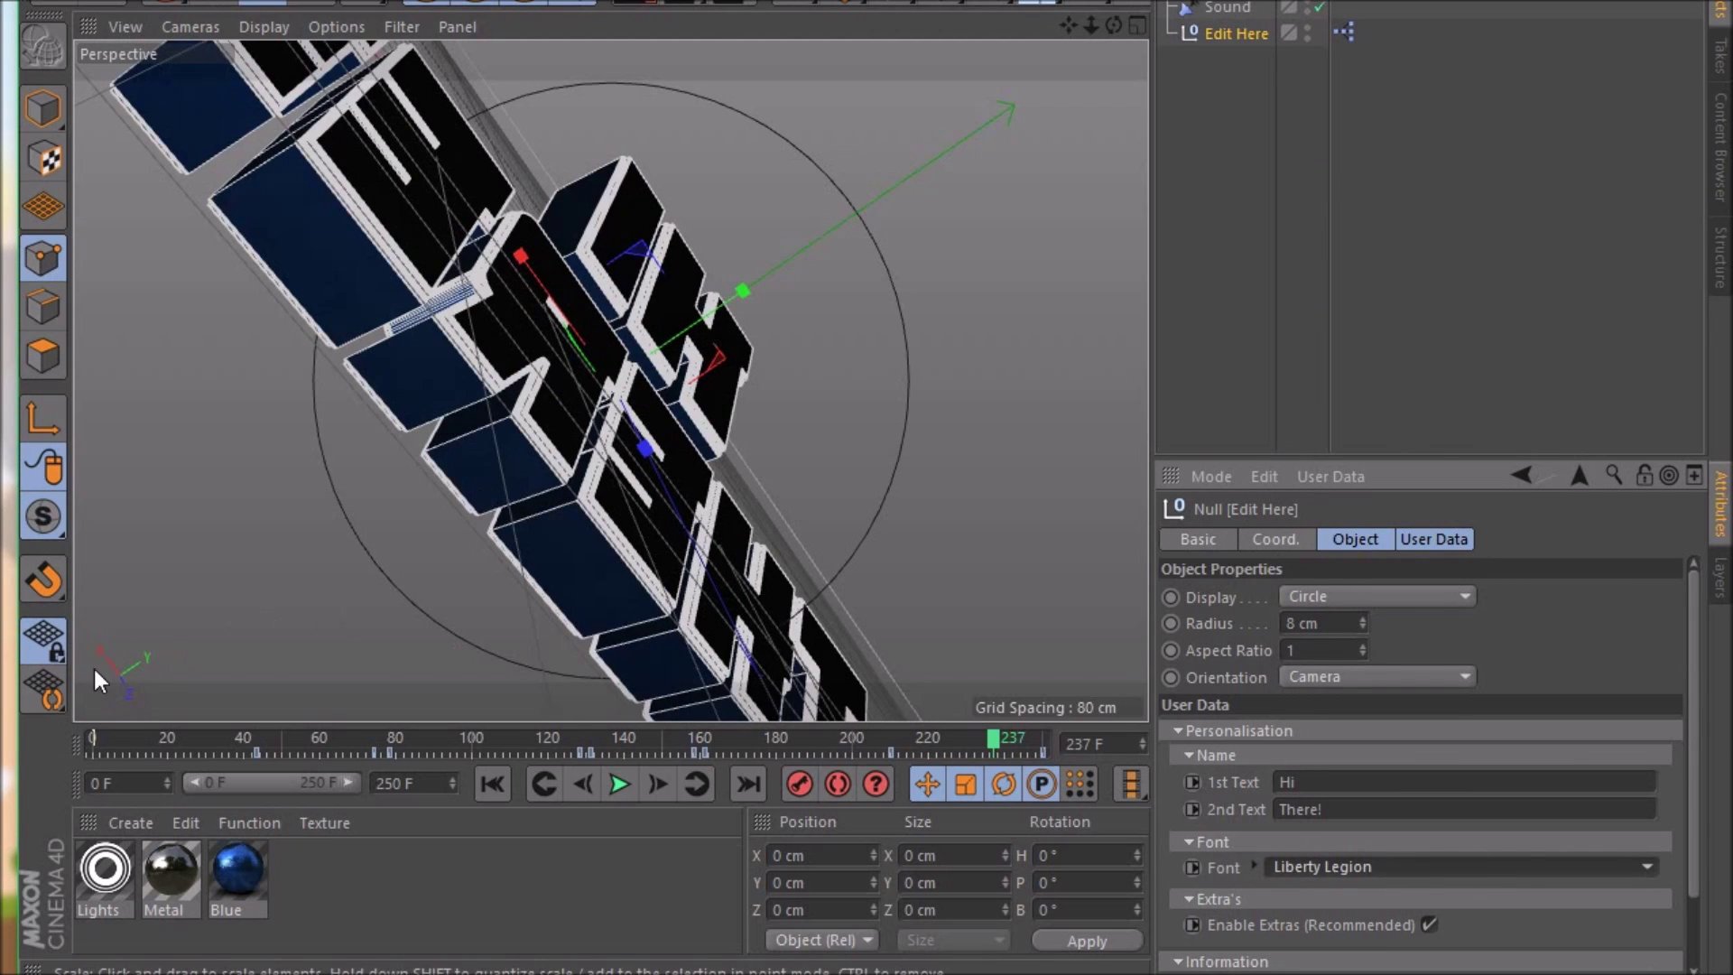
# Scale the Edit Here null down to a radius of about 5.8 cm, keeping its orientation on Camera.
pyautogui.moveTo(456, 546); pyautogui.dragTo(737, 634)
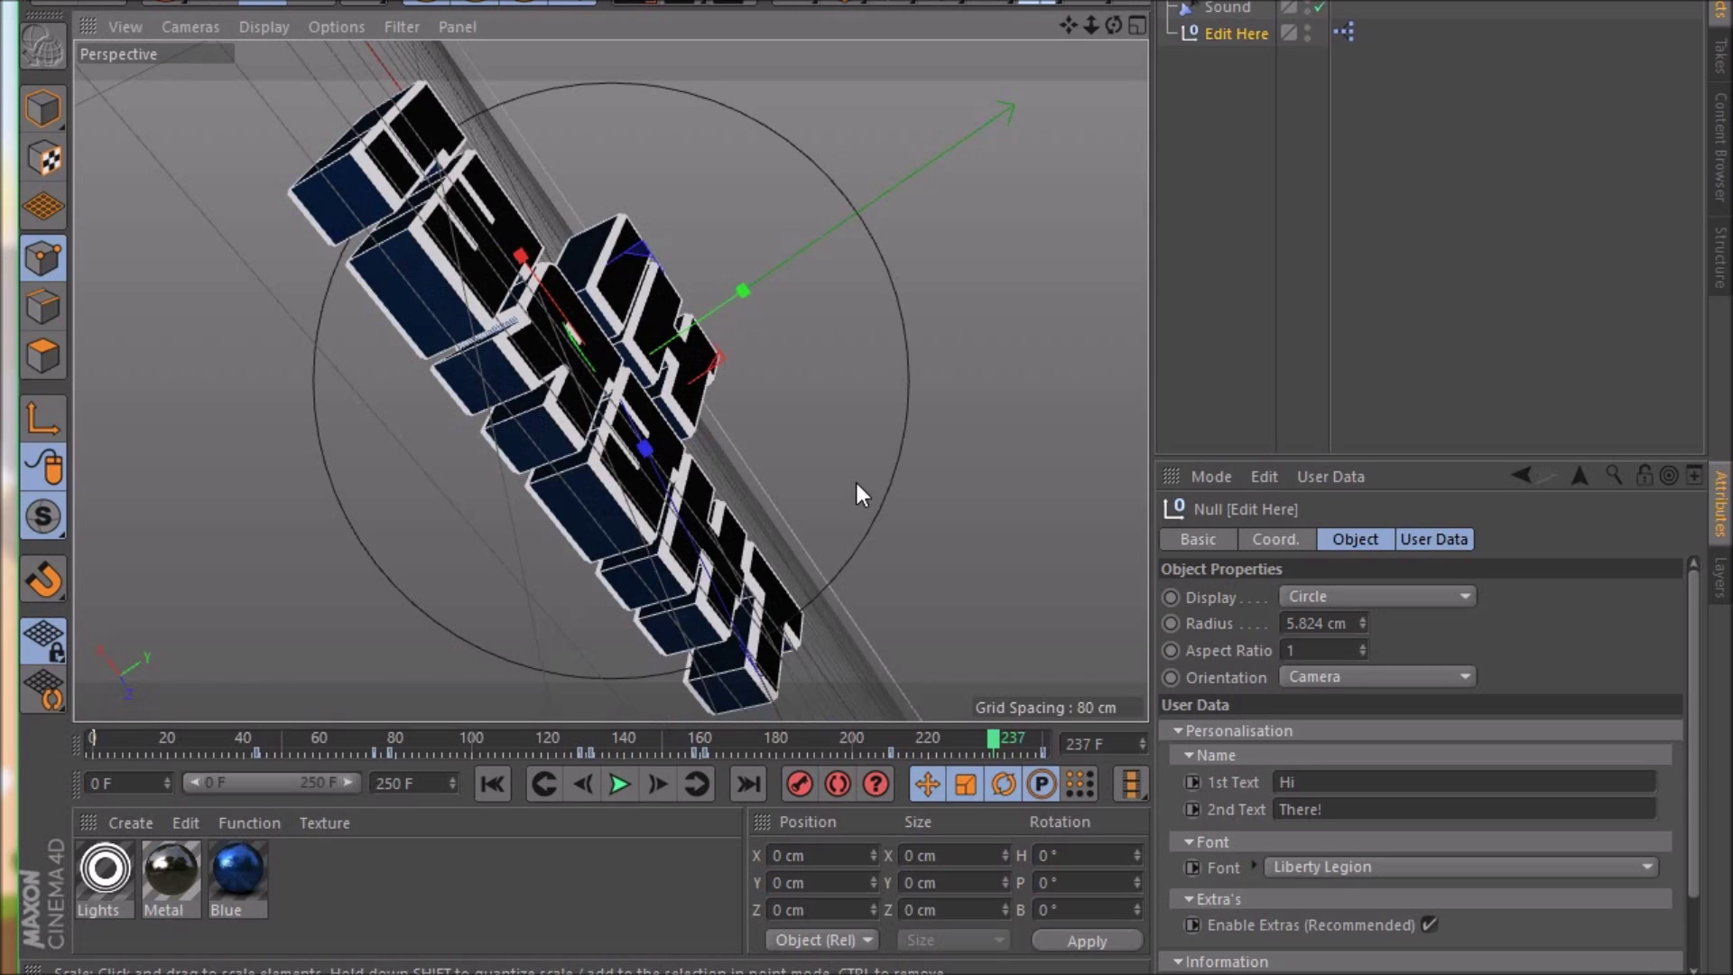
pyautogui.click(1408, 676)
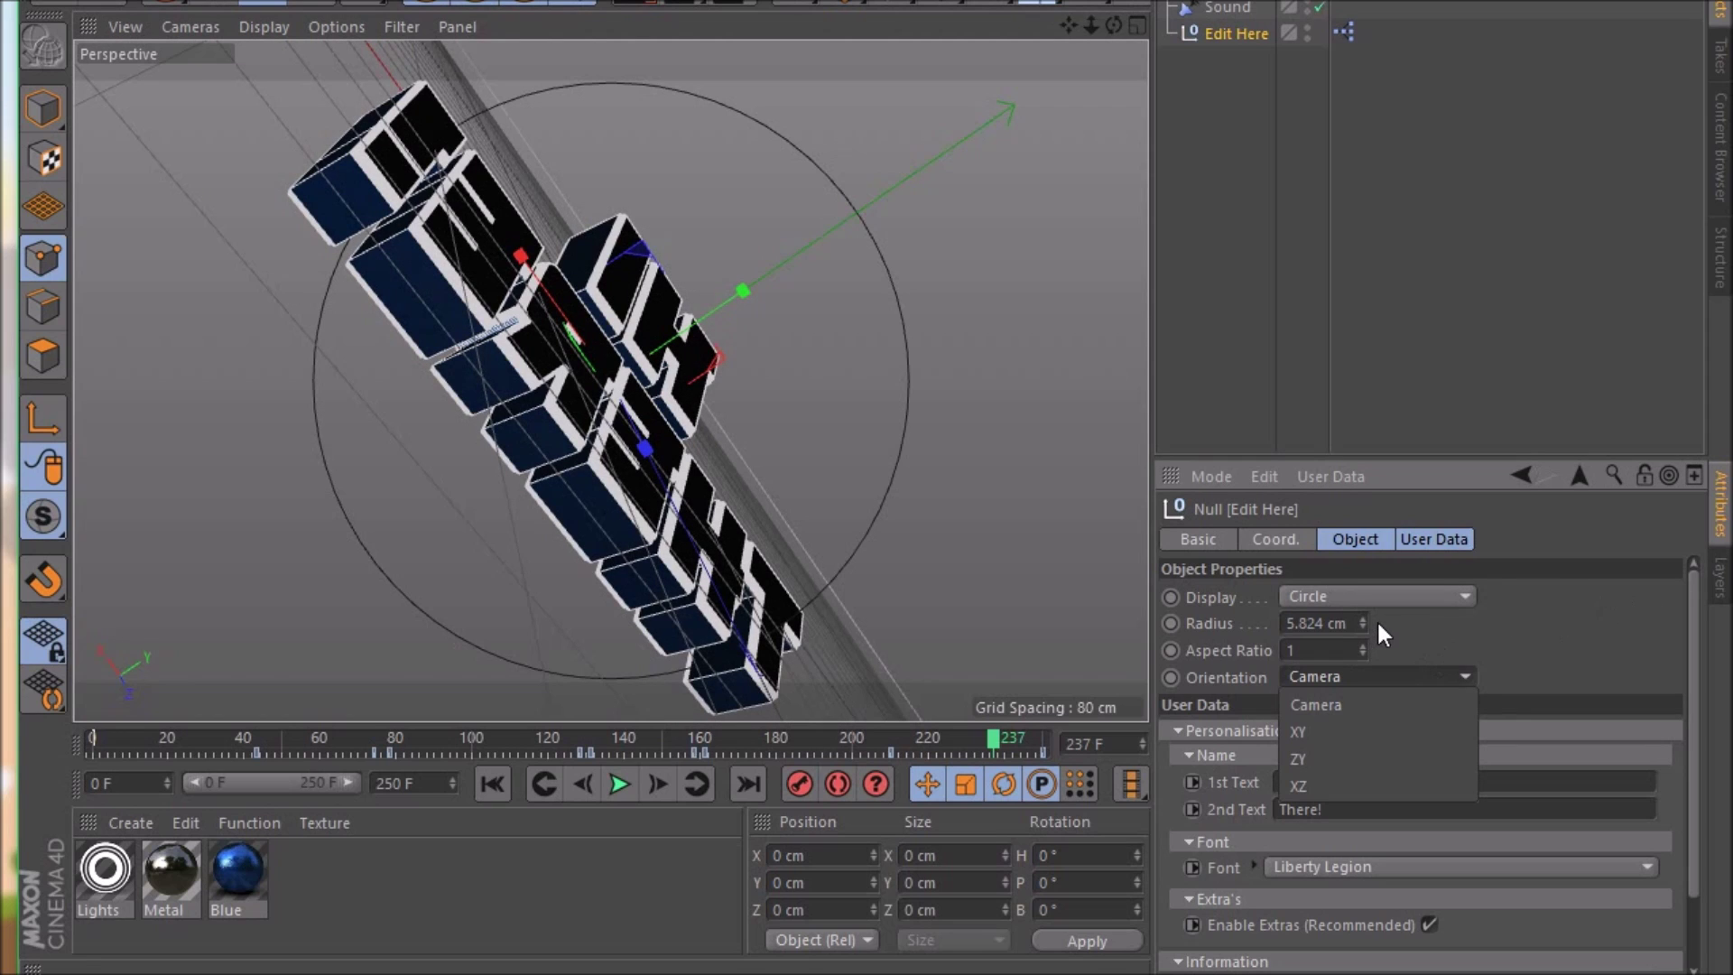
pyautogui.click(1529, 642)
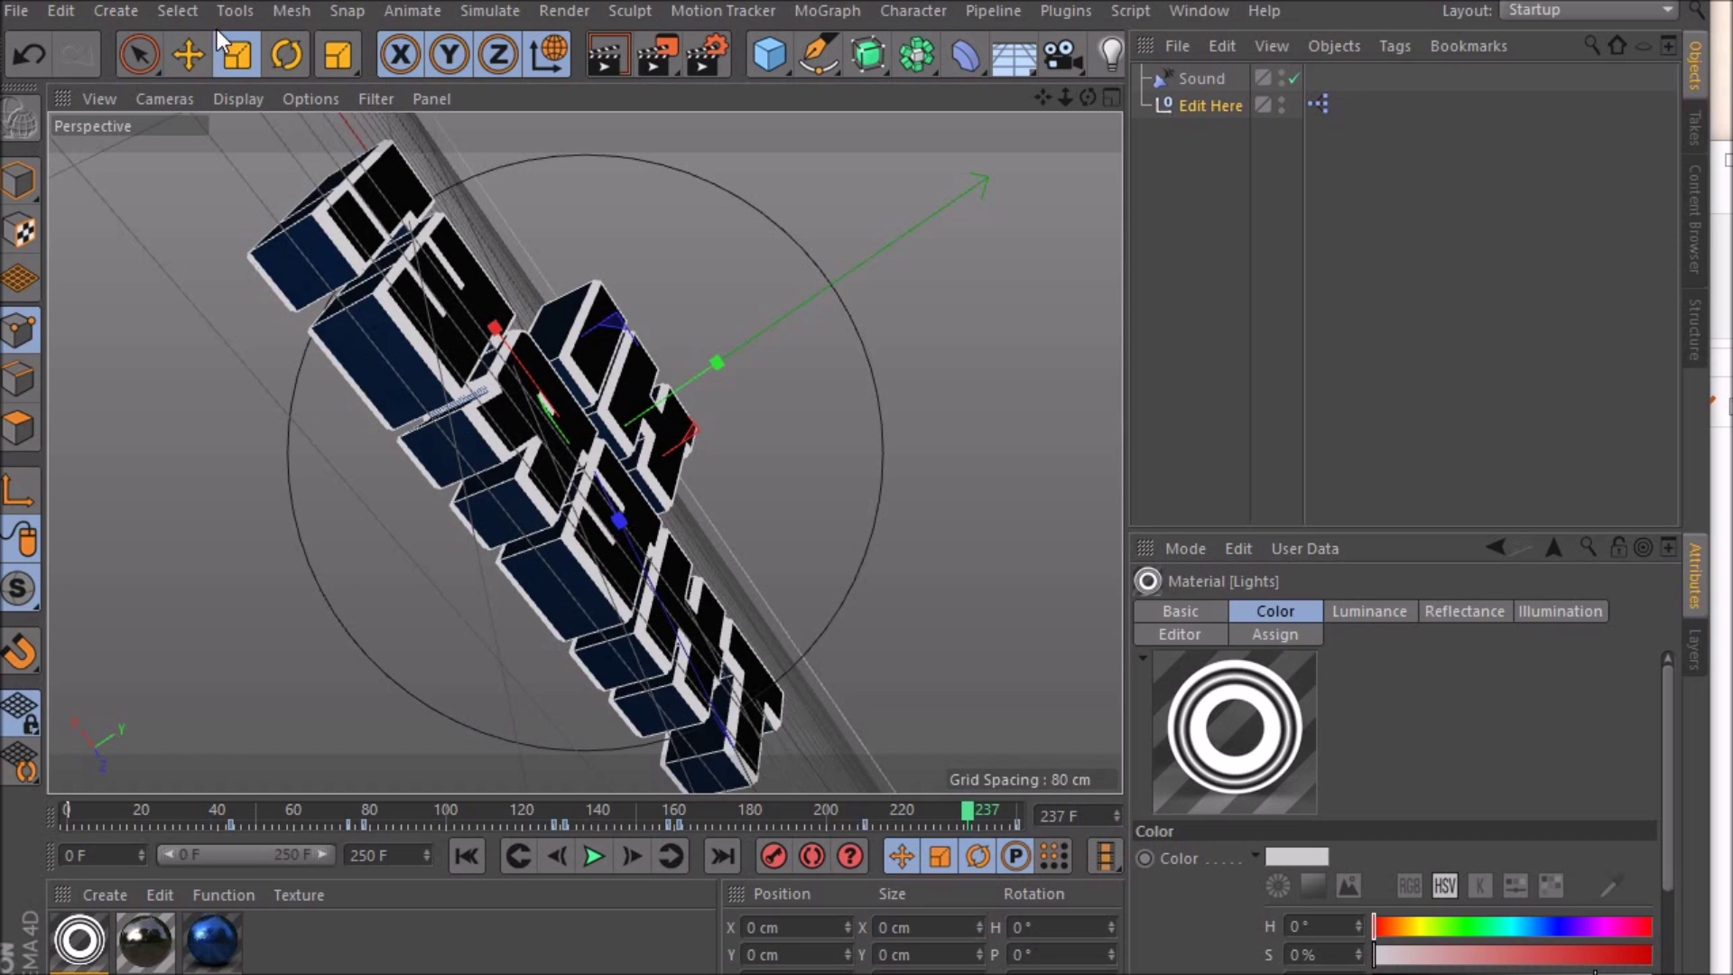
pyautogui.moveTo(83, 747)
pyautogui.mouseDown()
pyautogui.moveTo(240, 632)
pyautogui.moveTo(361, 650)
pyautogui.moveTo(70, 720)
pyautogui.mouseUp()
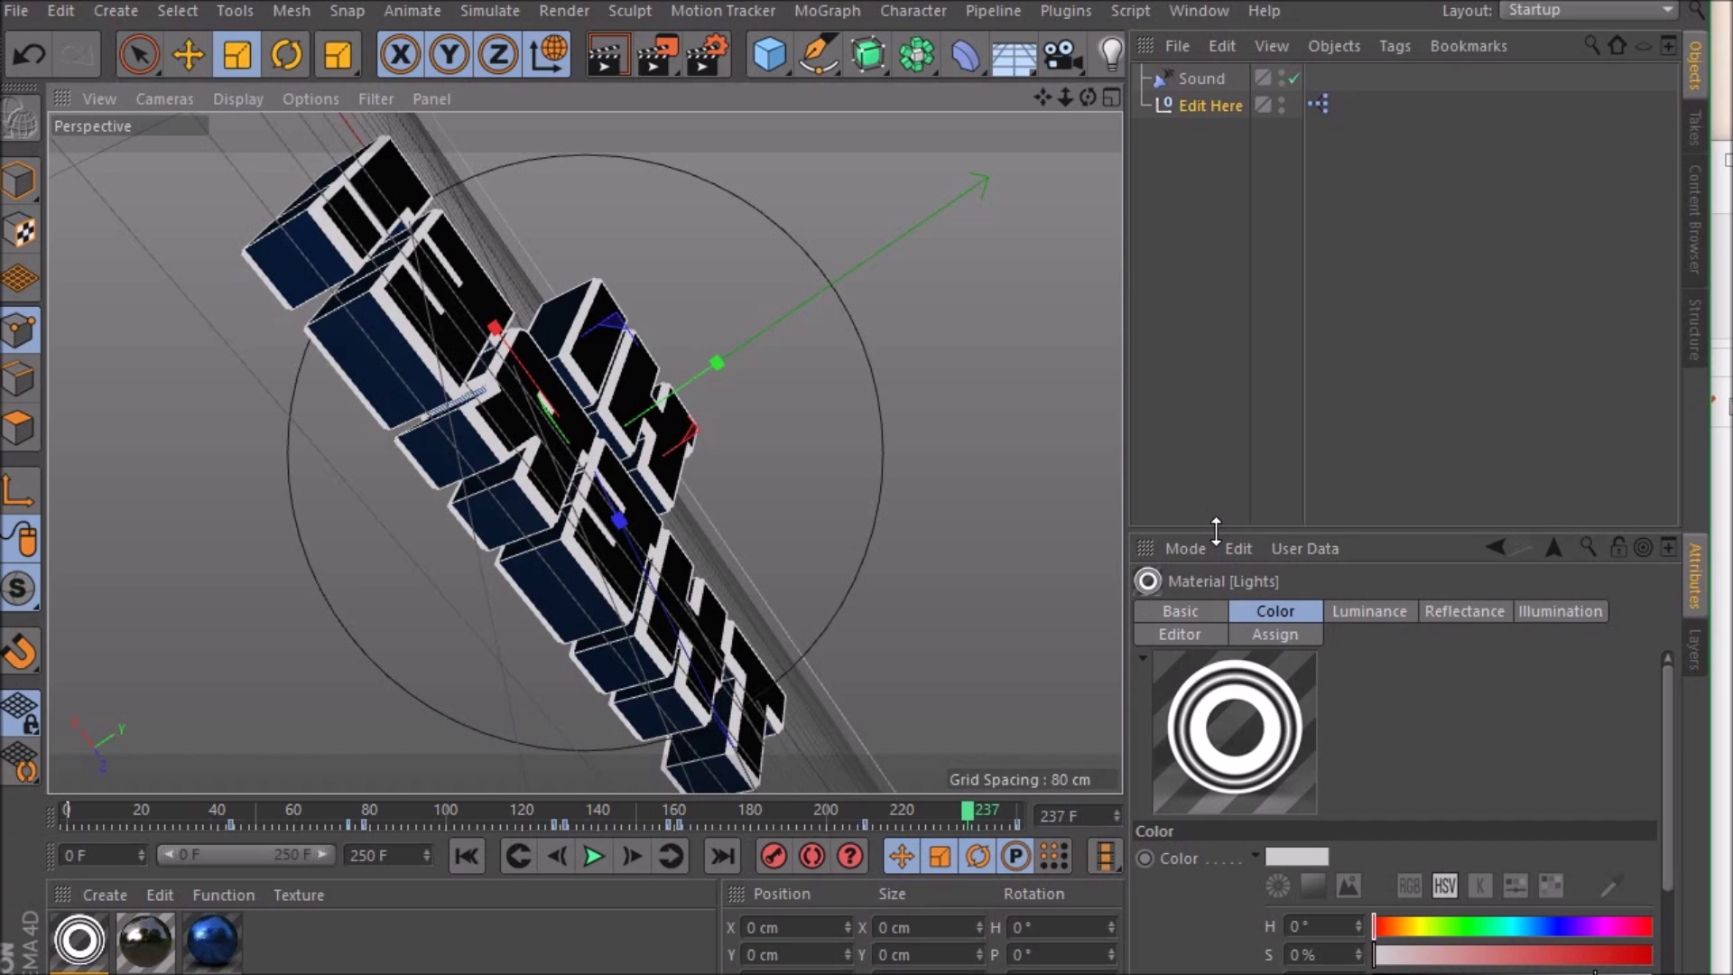
# Open the render settings and create a new folder named render2 on the desktop.
pyautogui.click(707, 56)
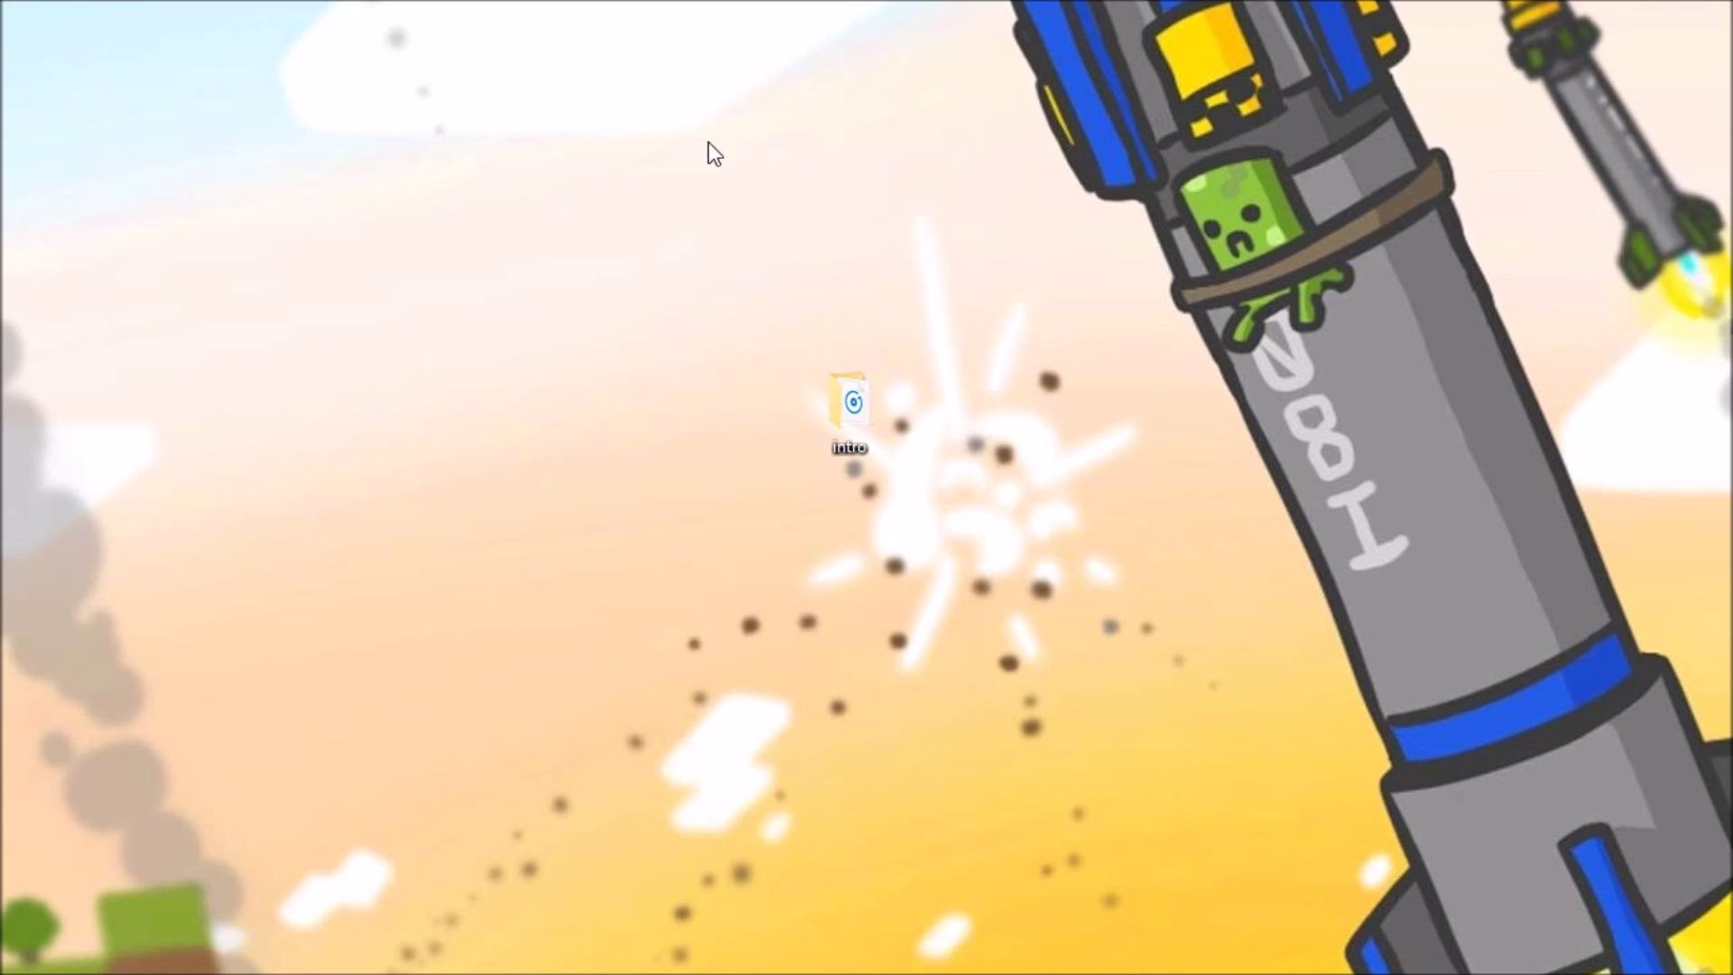
pyautogui.rightClick(704, 192)
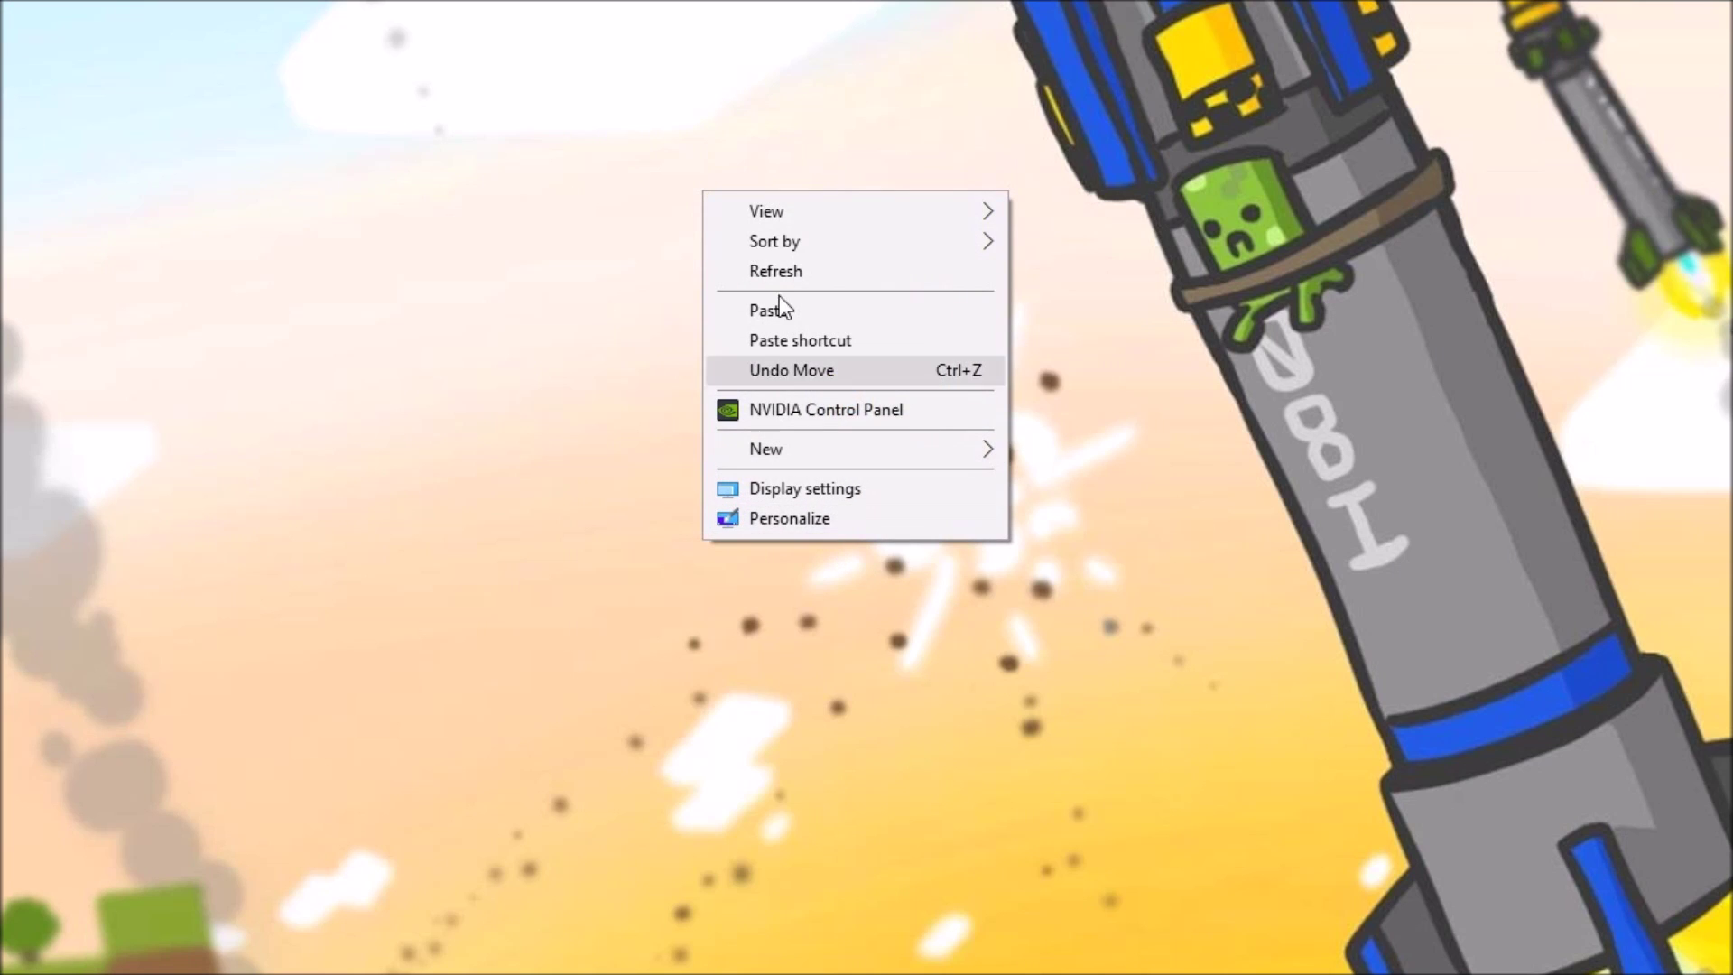
pyautogui.moveTo(793, 454)
pyautogui.click(1054, 452)
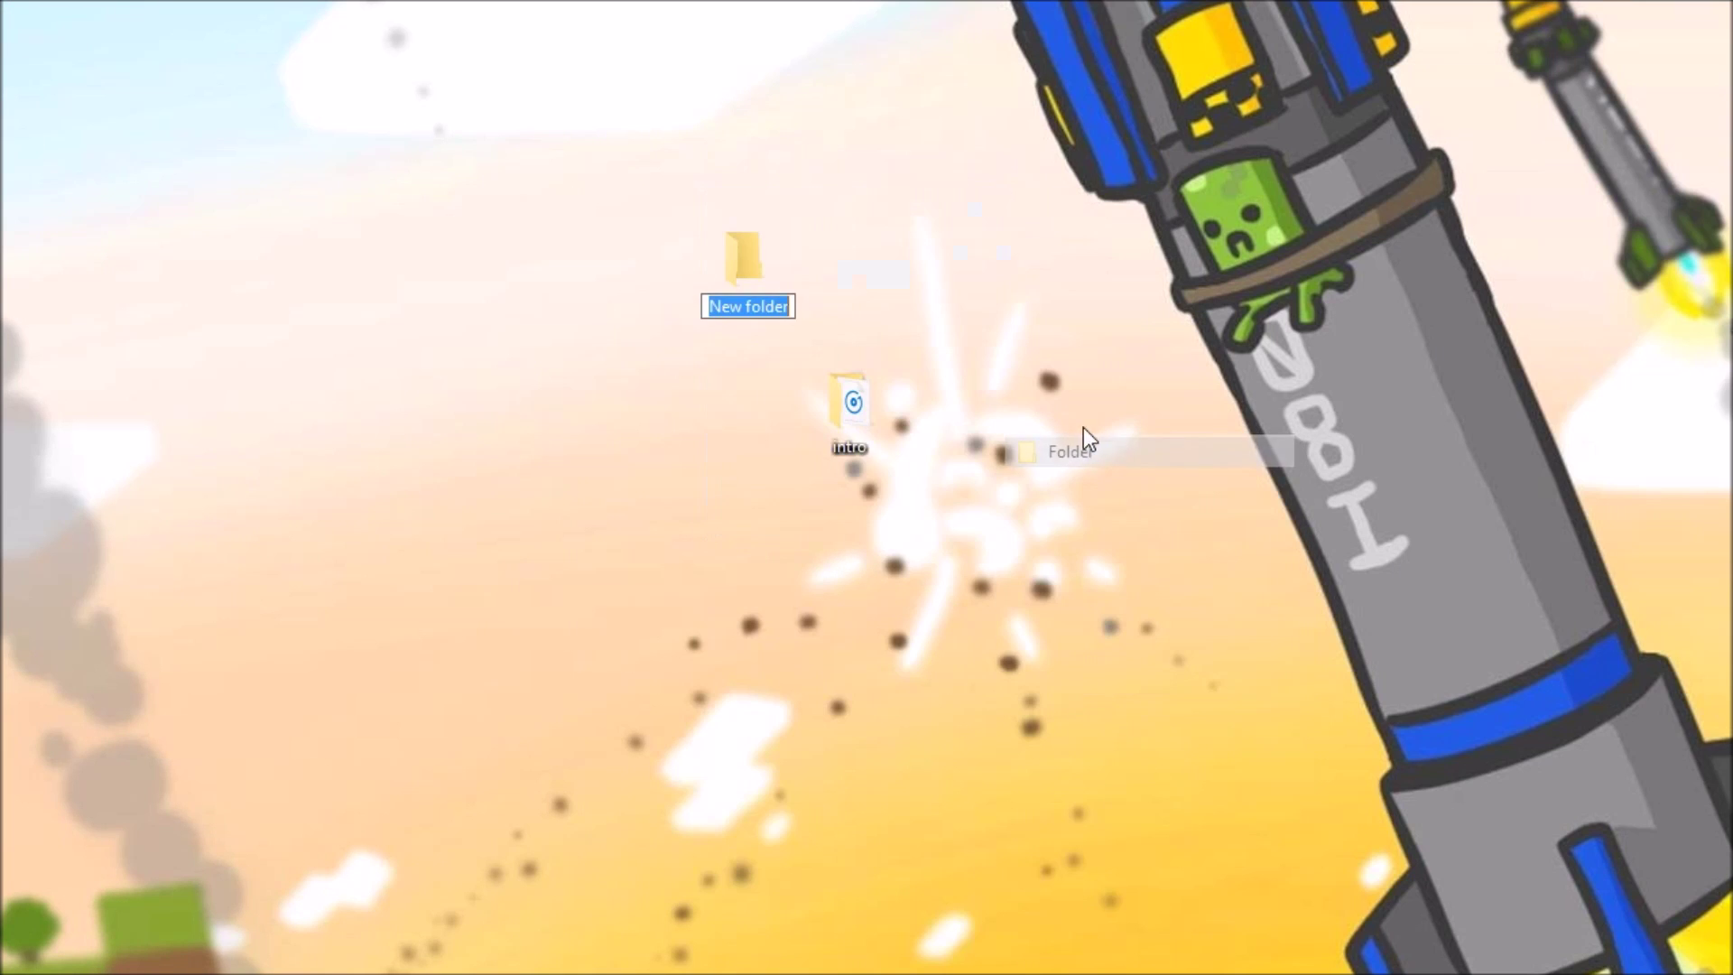
pyautogui.write('render')
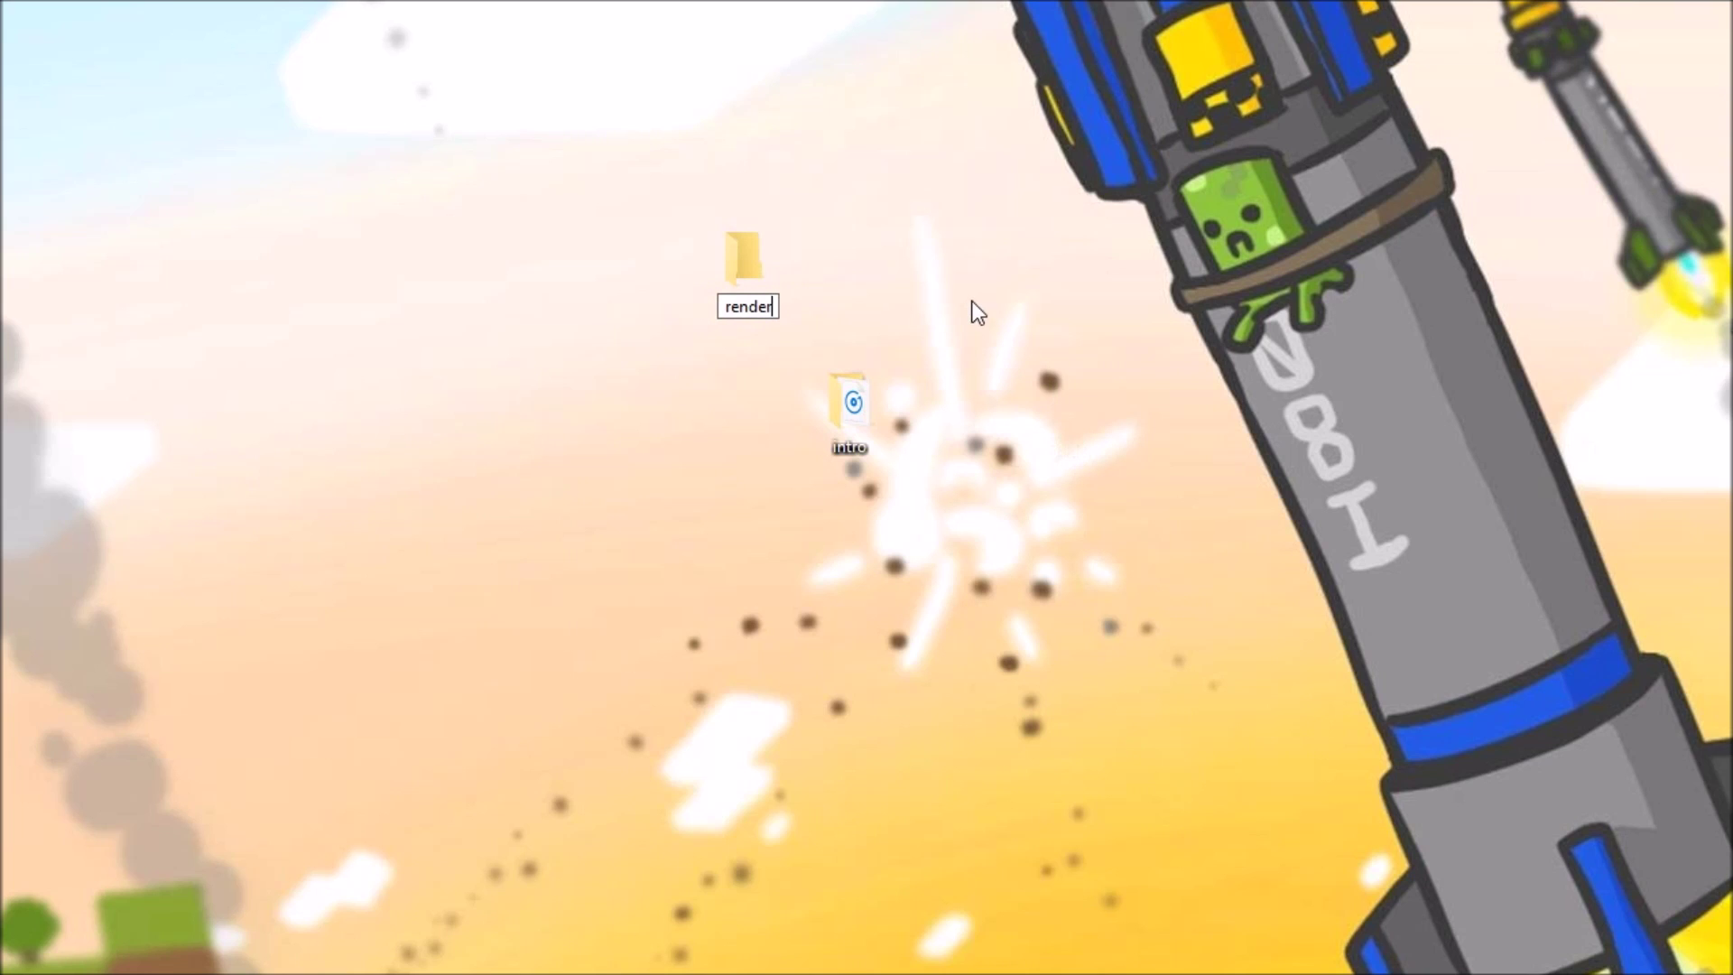
pyautogui.press('Return')
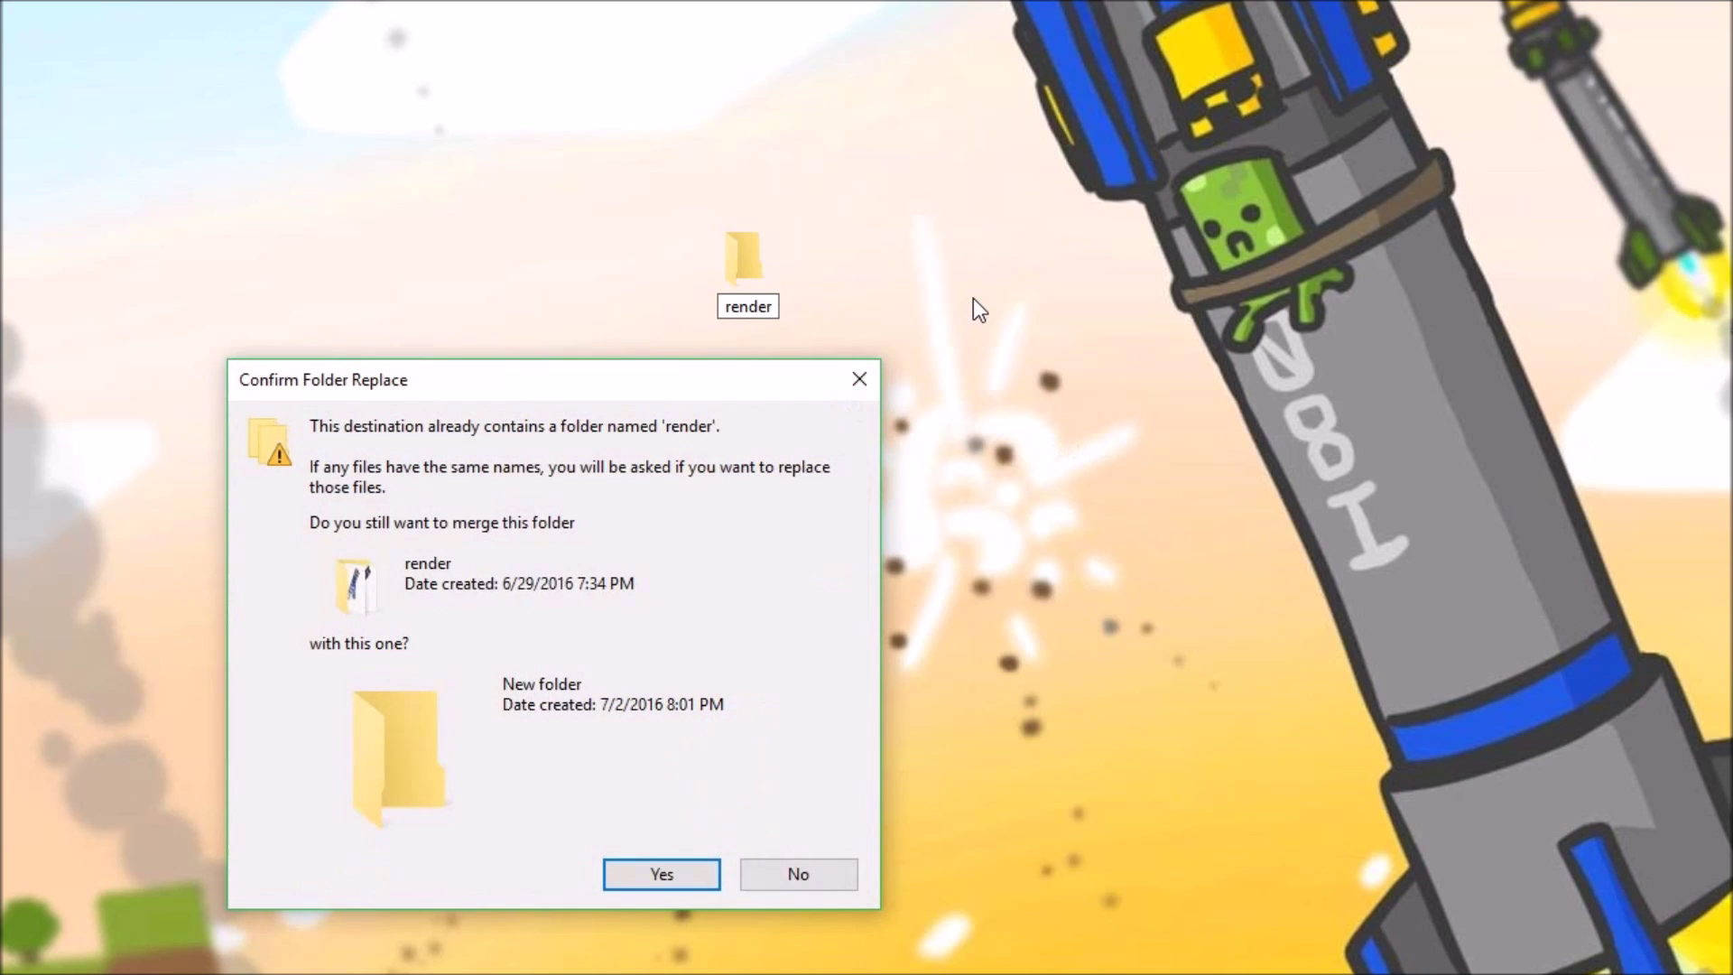
pyautogui.click(771, 853)
pyautogui.moveTo(658, 278); pyautogui.dragTo(962, 175)
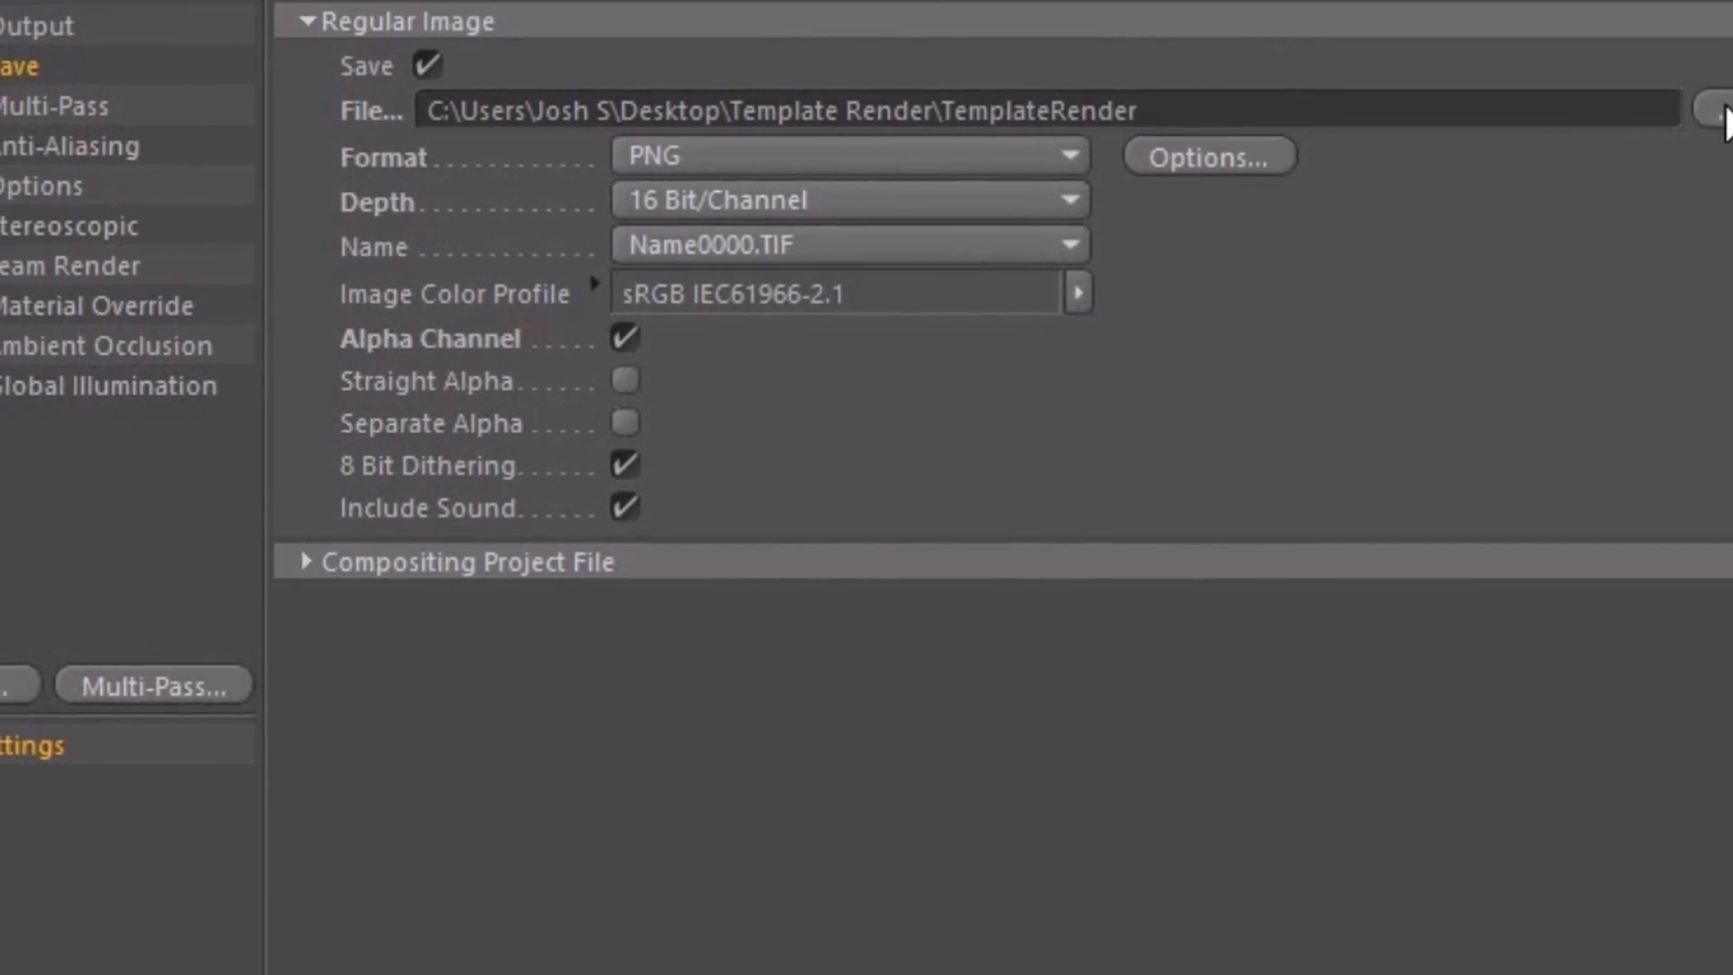
# Set the render's save location to the desktop's render2 folder with file name TemplateRender, and close the render settings.
pyautogui.click(1703, 116)
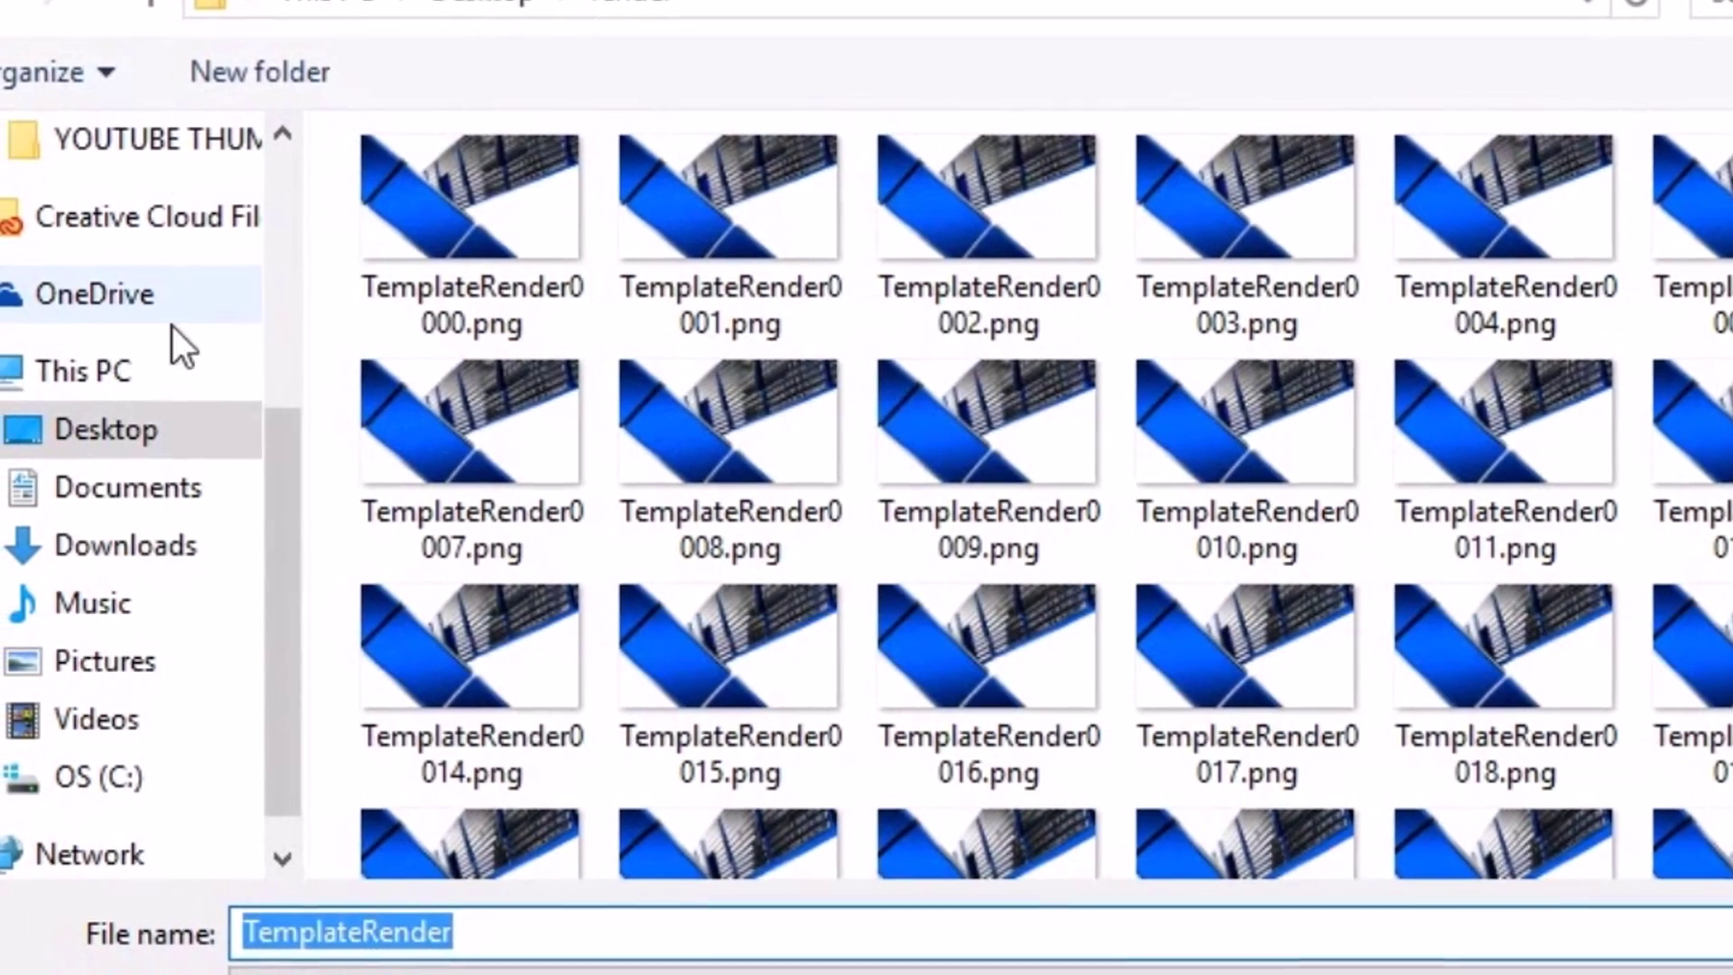
pyautogui.click(106, 429)
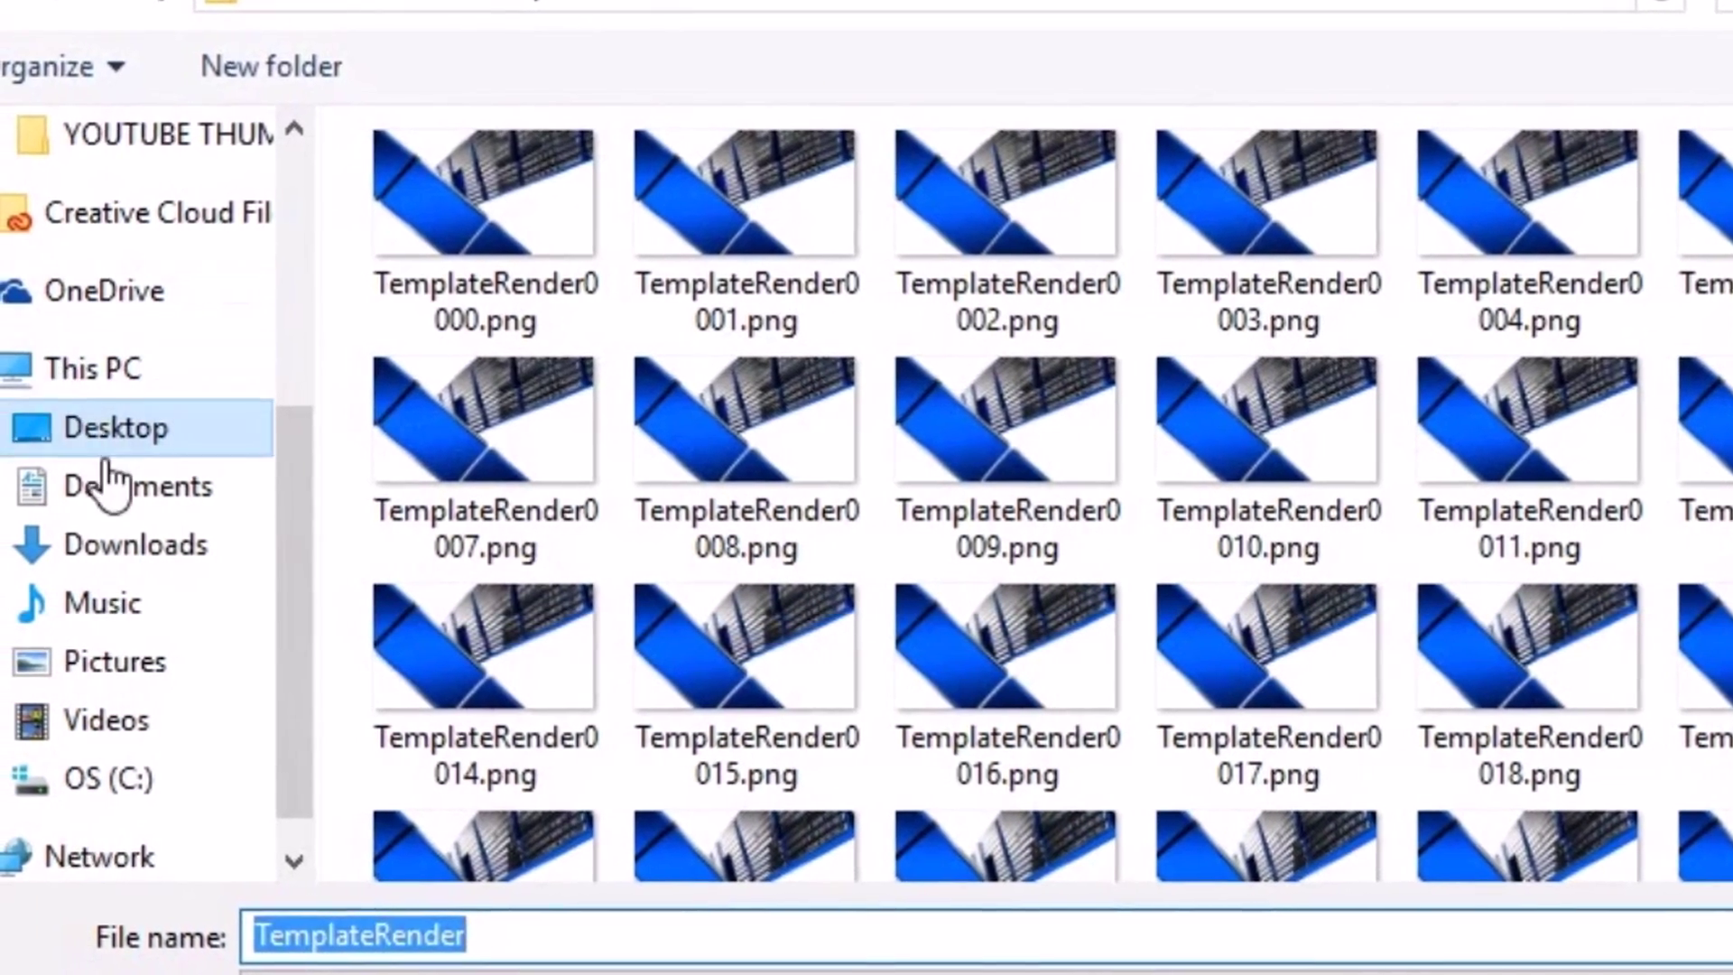
pyautogui.scroll(-15, 811, 545)
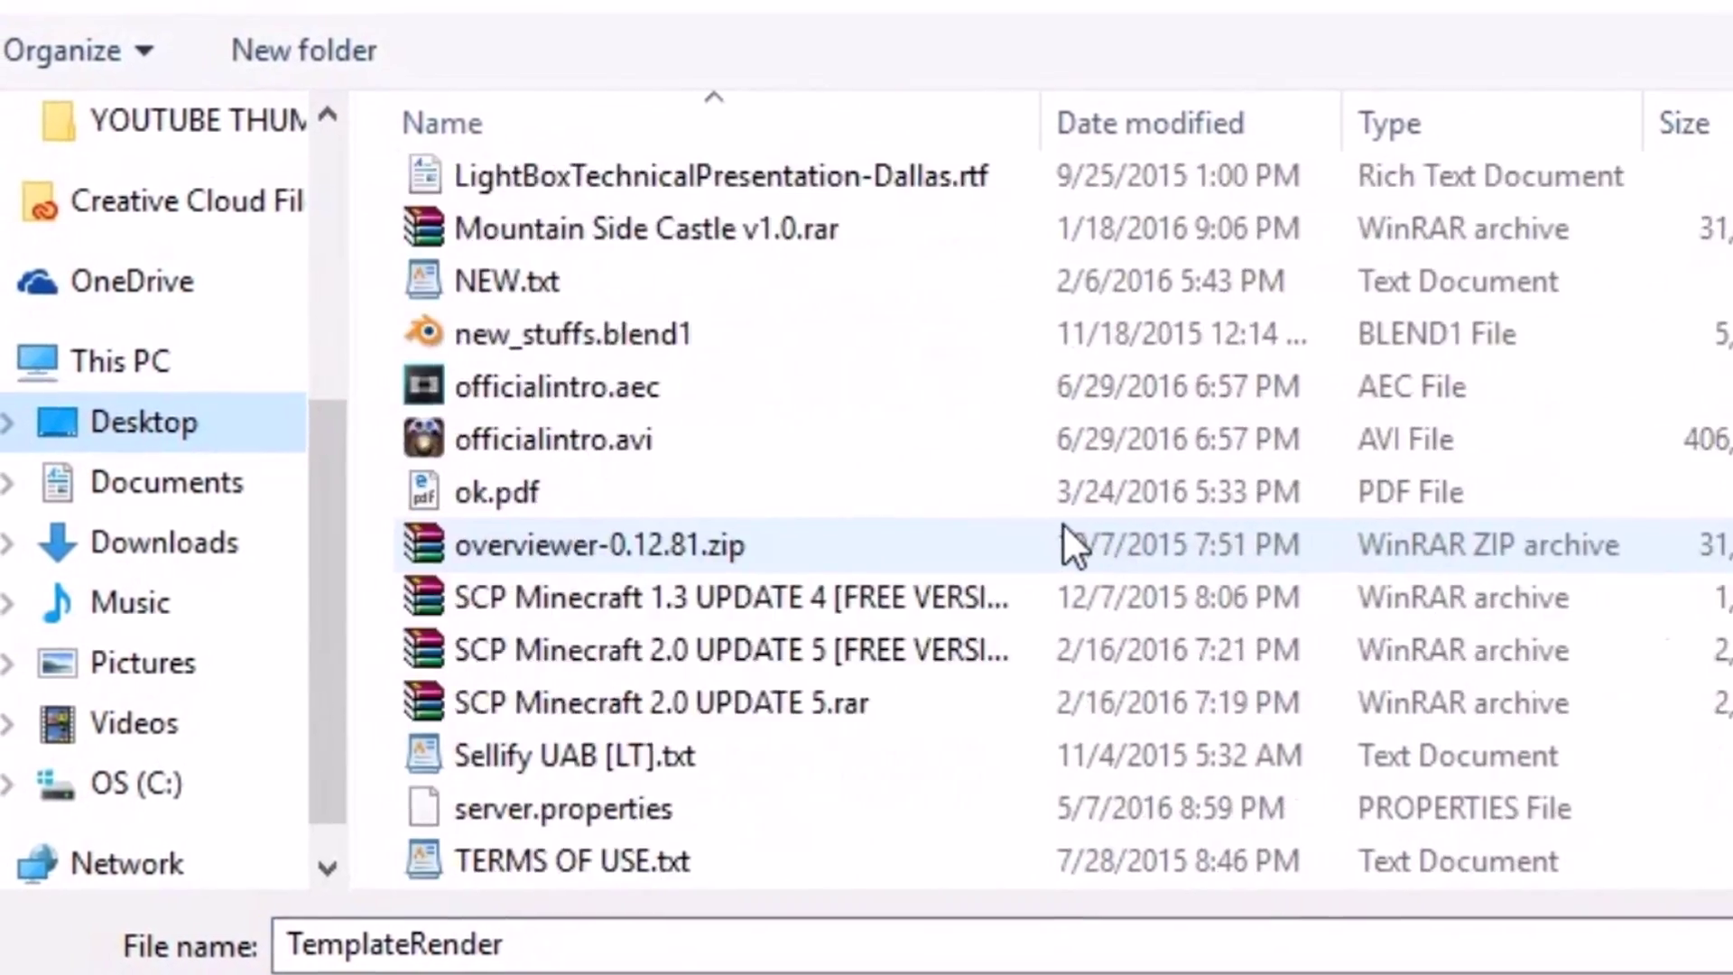
pyautogui.scroll(5, 1047, 532)
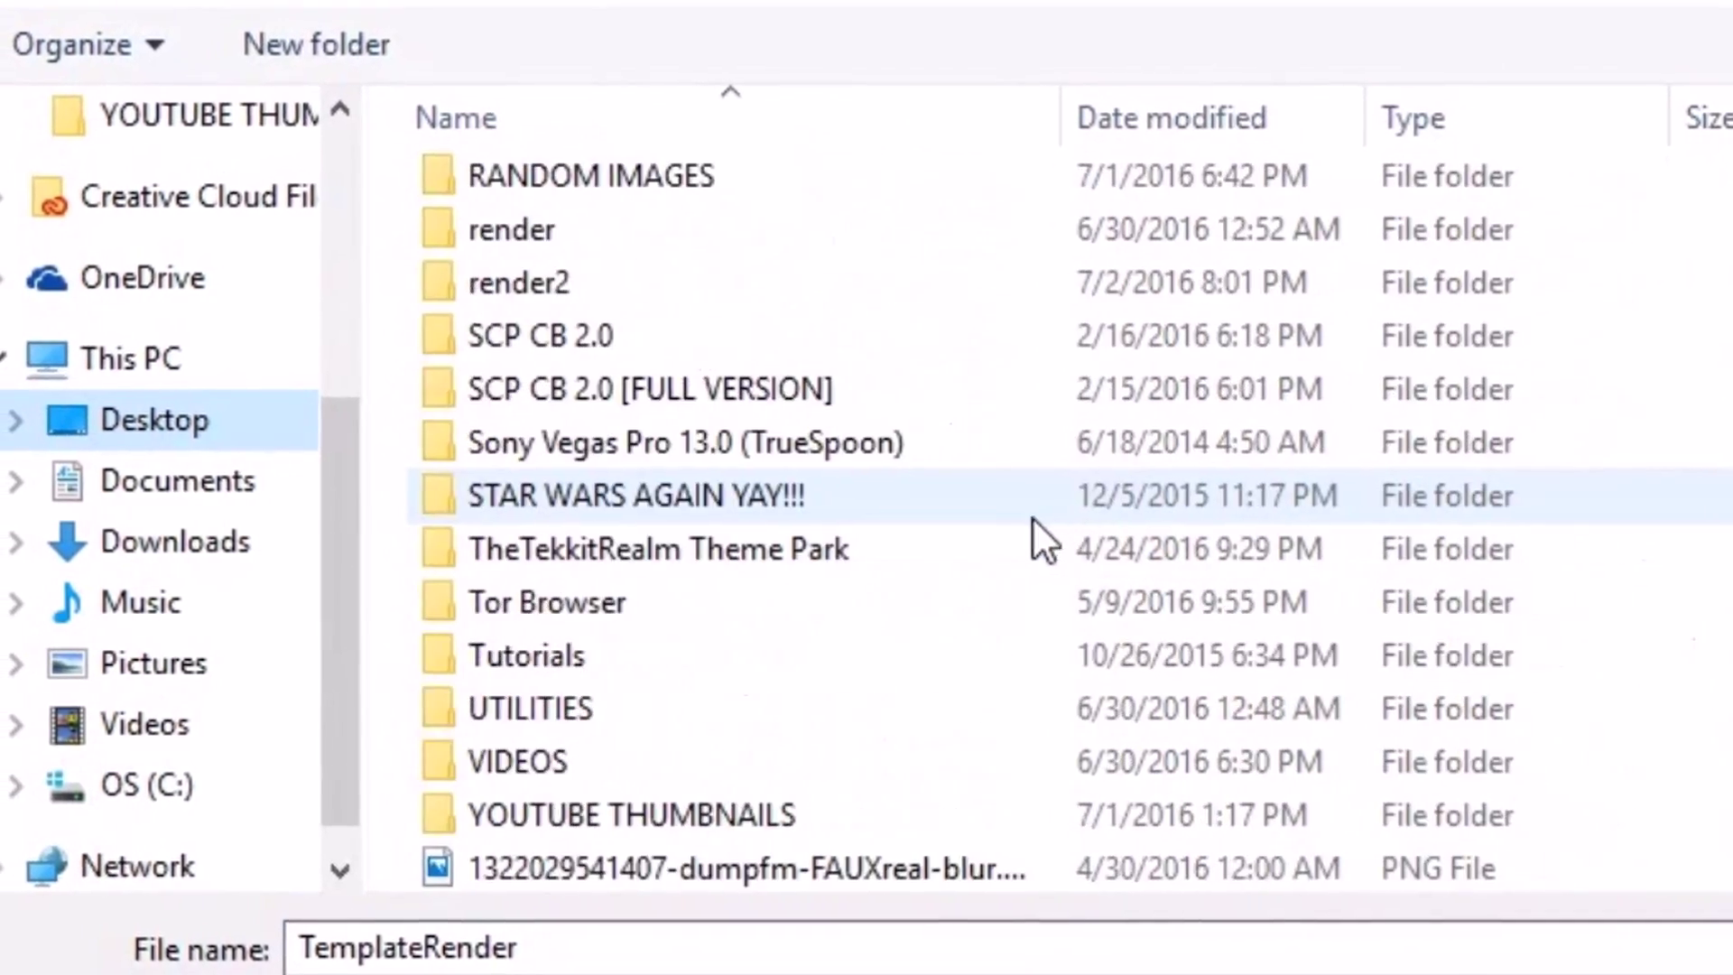
pyautogui.scroll(3, 632, 723)
pyautogui.scroll(-3, 668, 713)
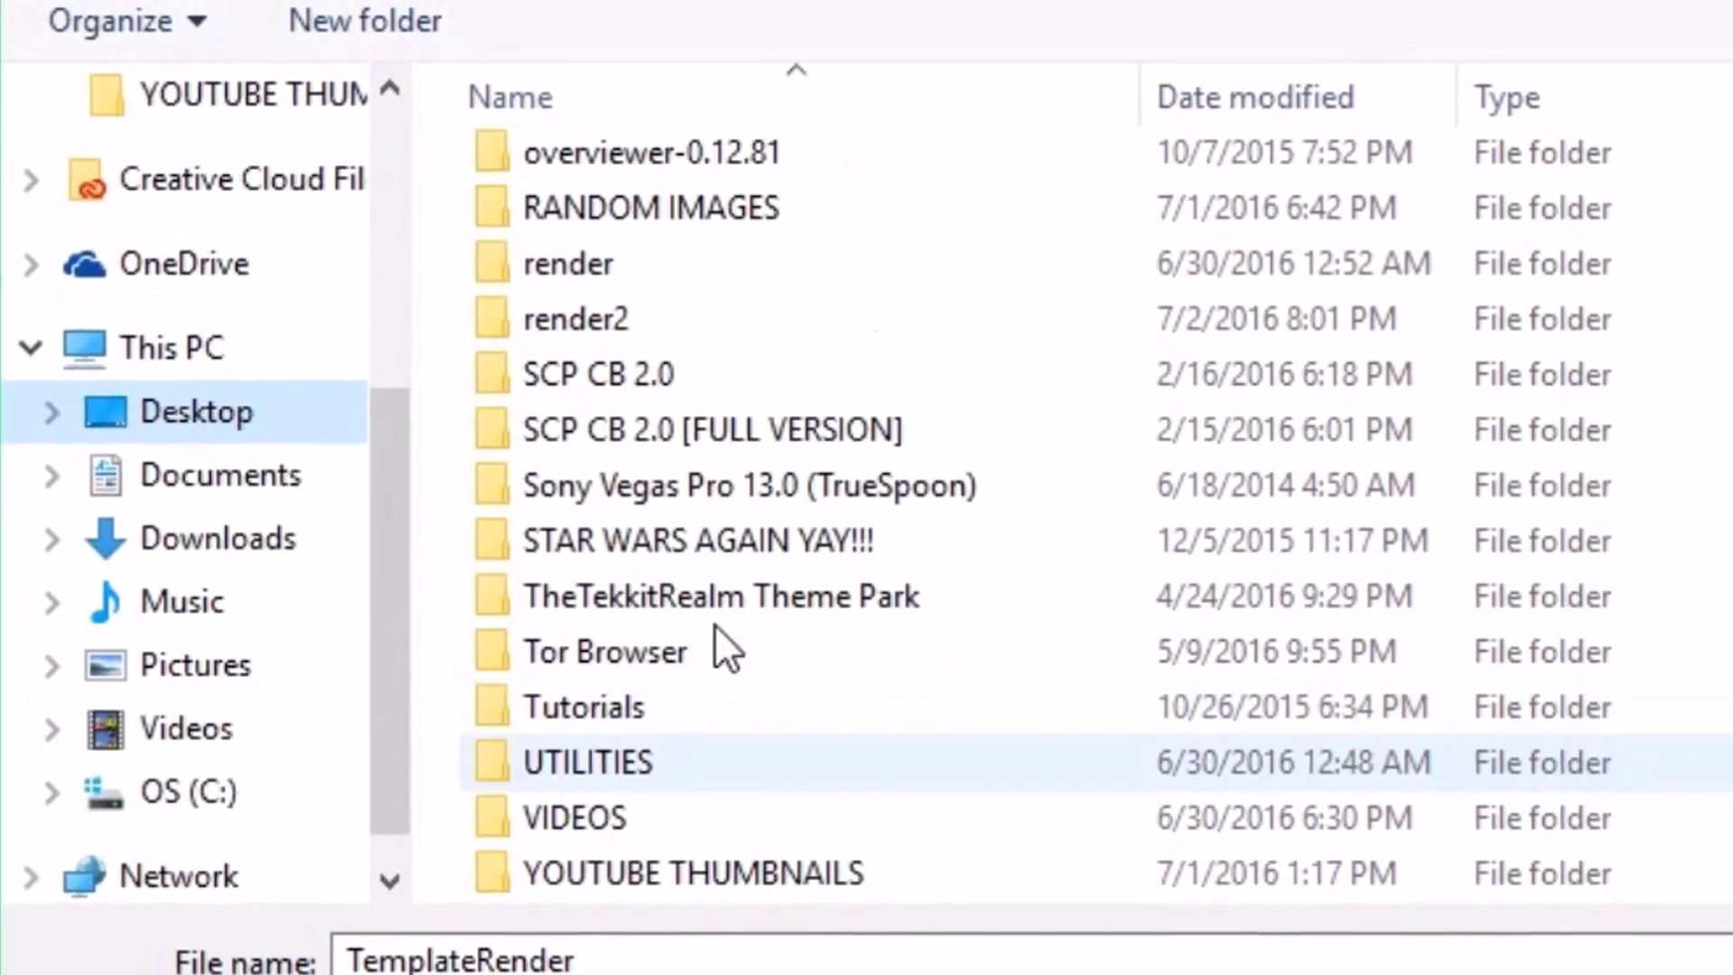
pyautogui.scroll(-4, 687, 591)
pyautogui.scroll(2, 660, 554)
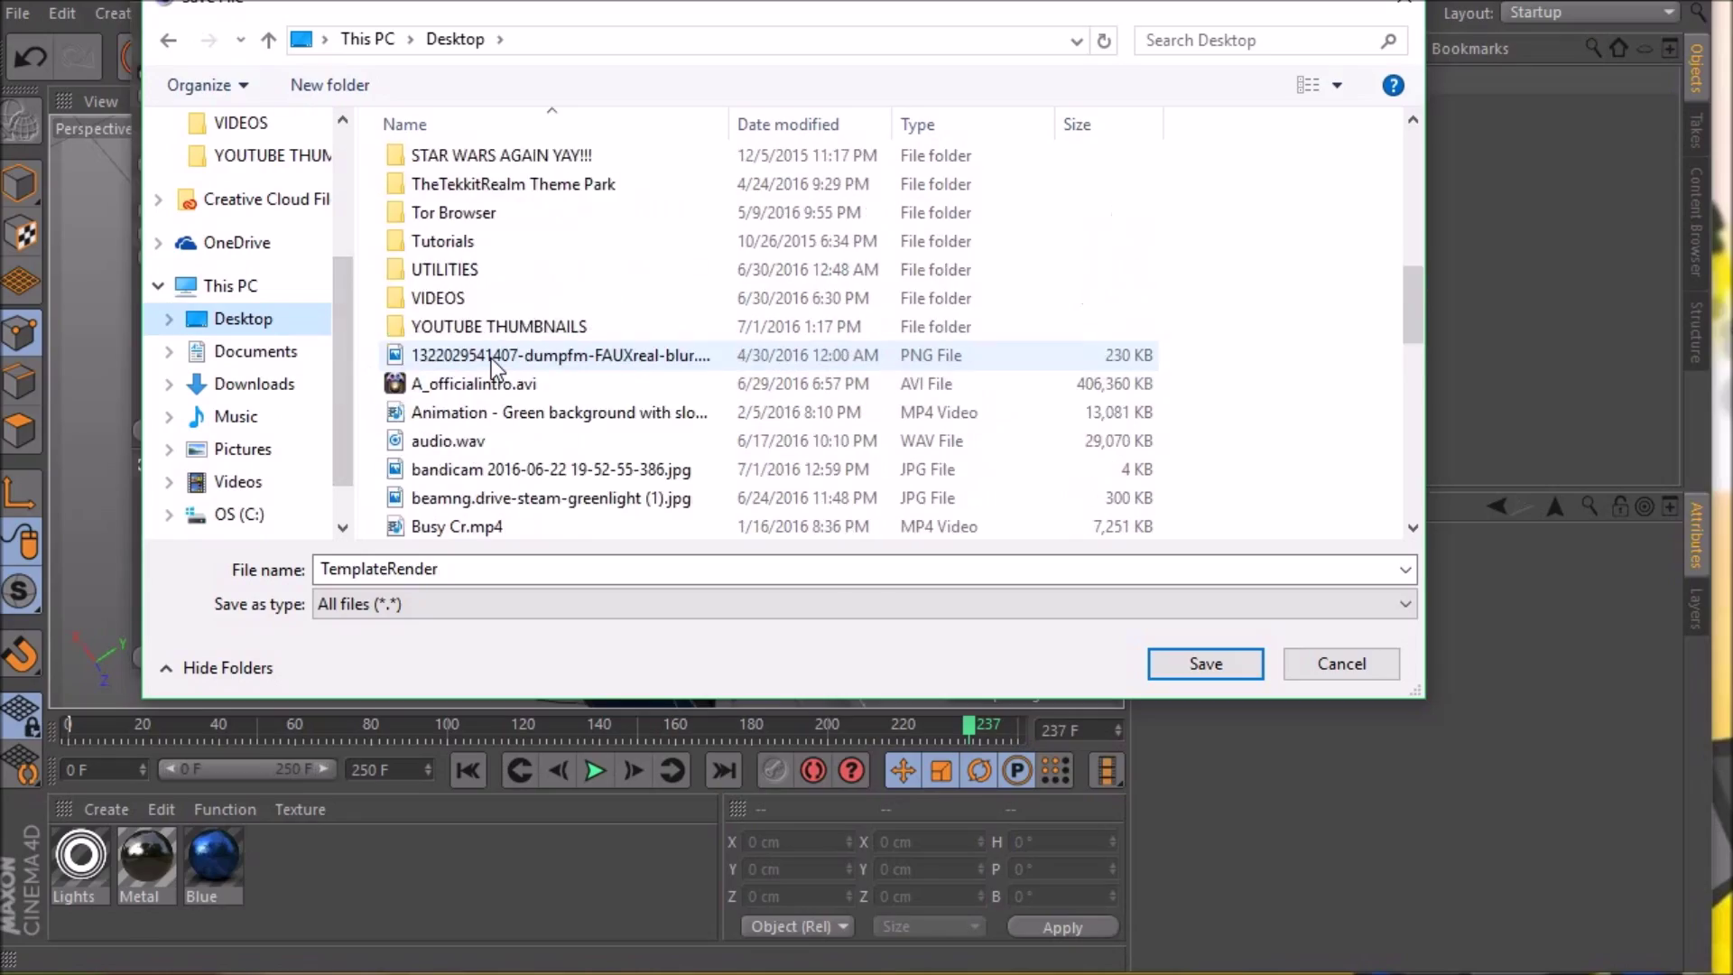
pyautogui.scroll(5, 493, 356)
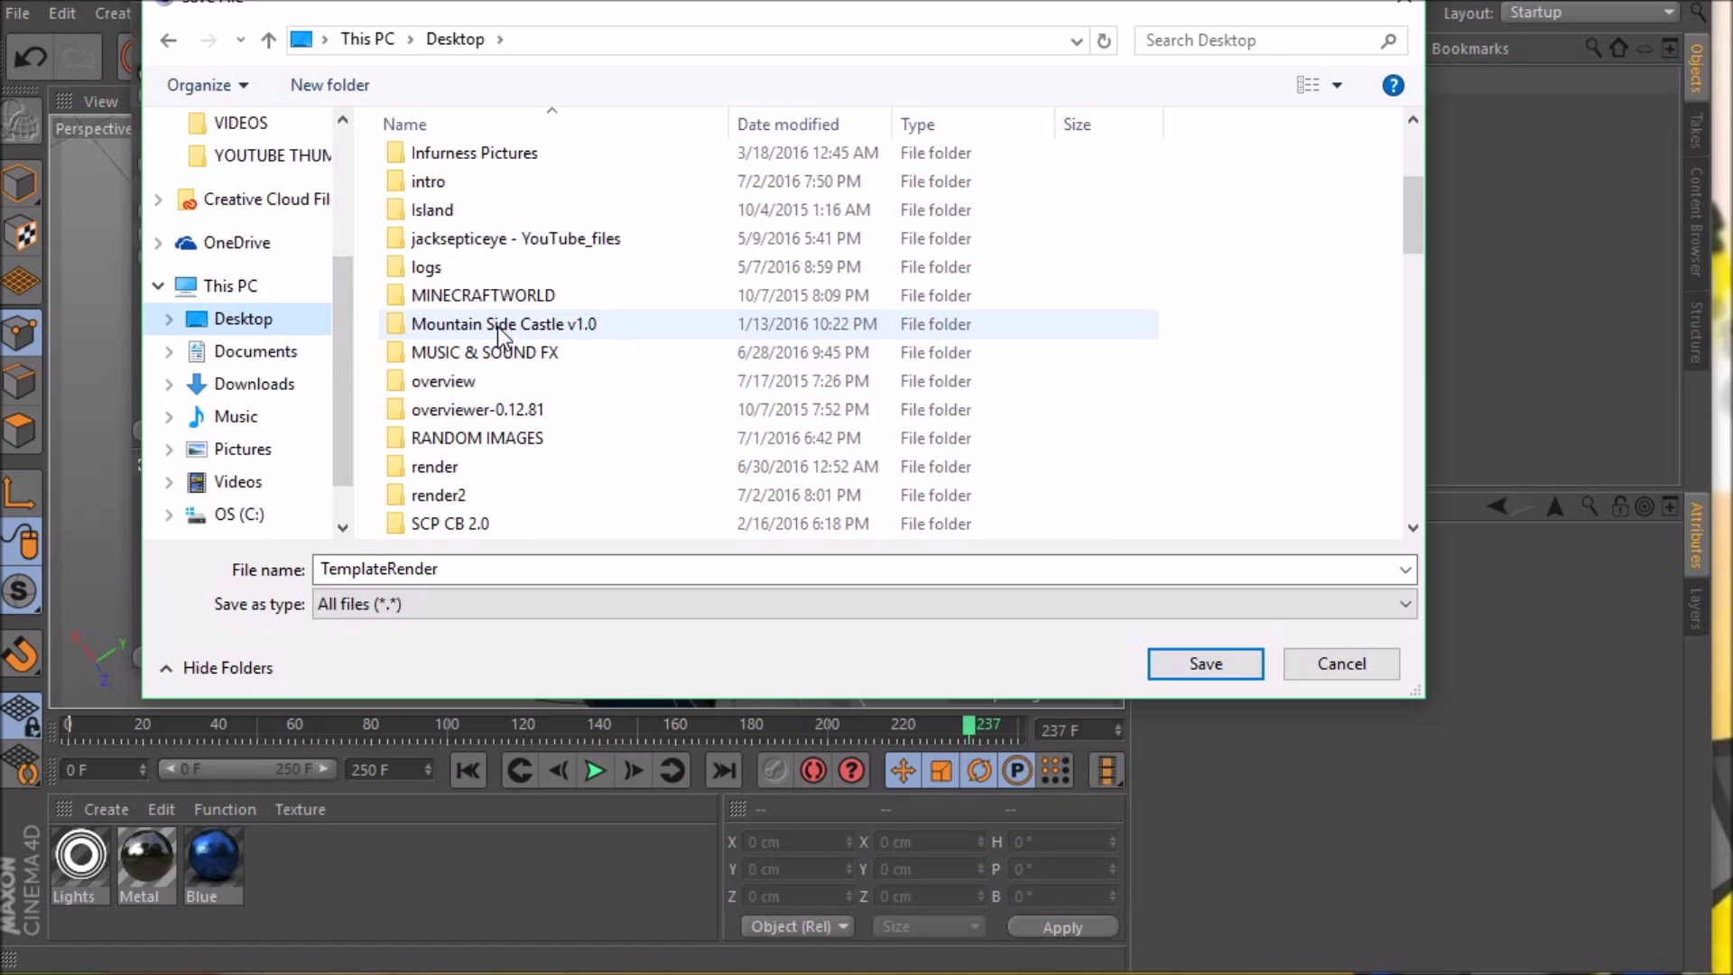
pyautogui.scroll(-1, 496, 327)
pyautogui.click(479, 411)
pyautogui.click(1194, 662)
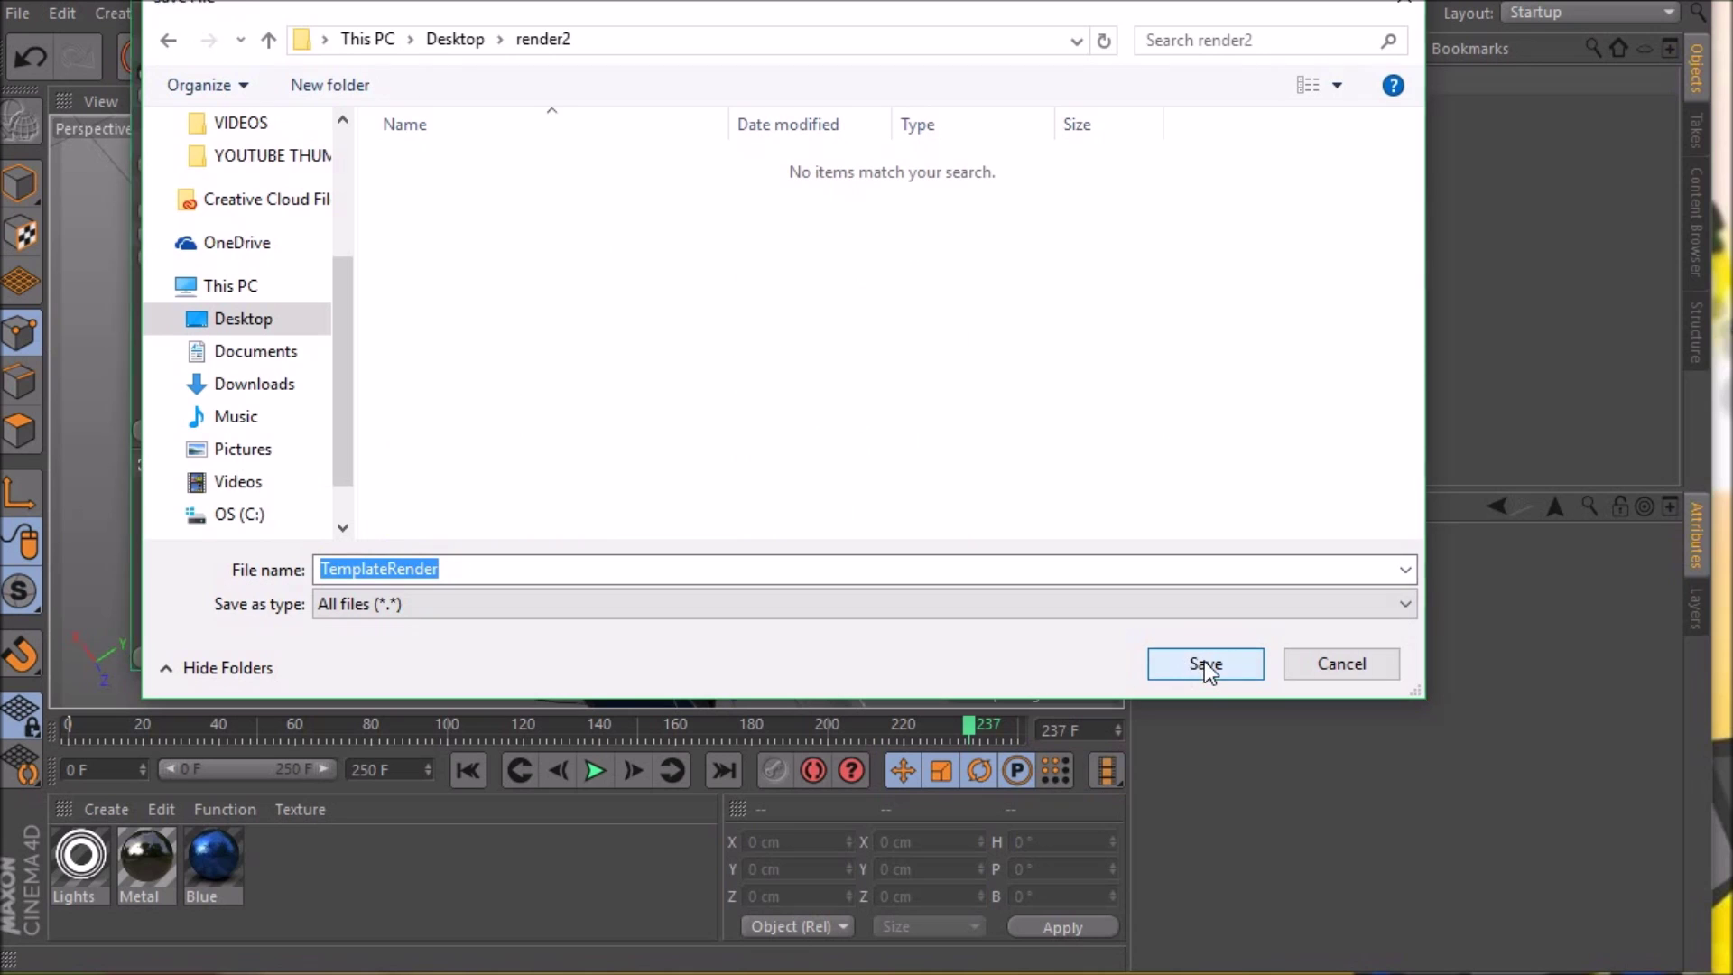
pyautogui.click(1202, 664)
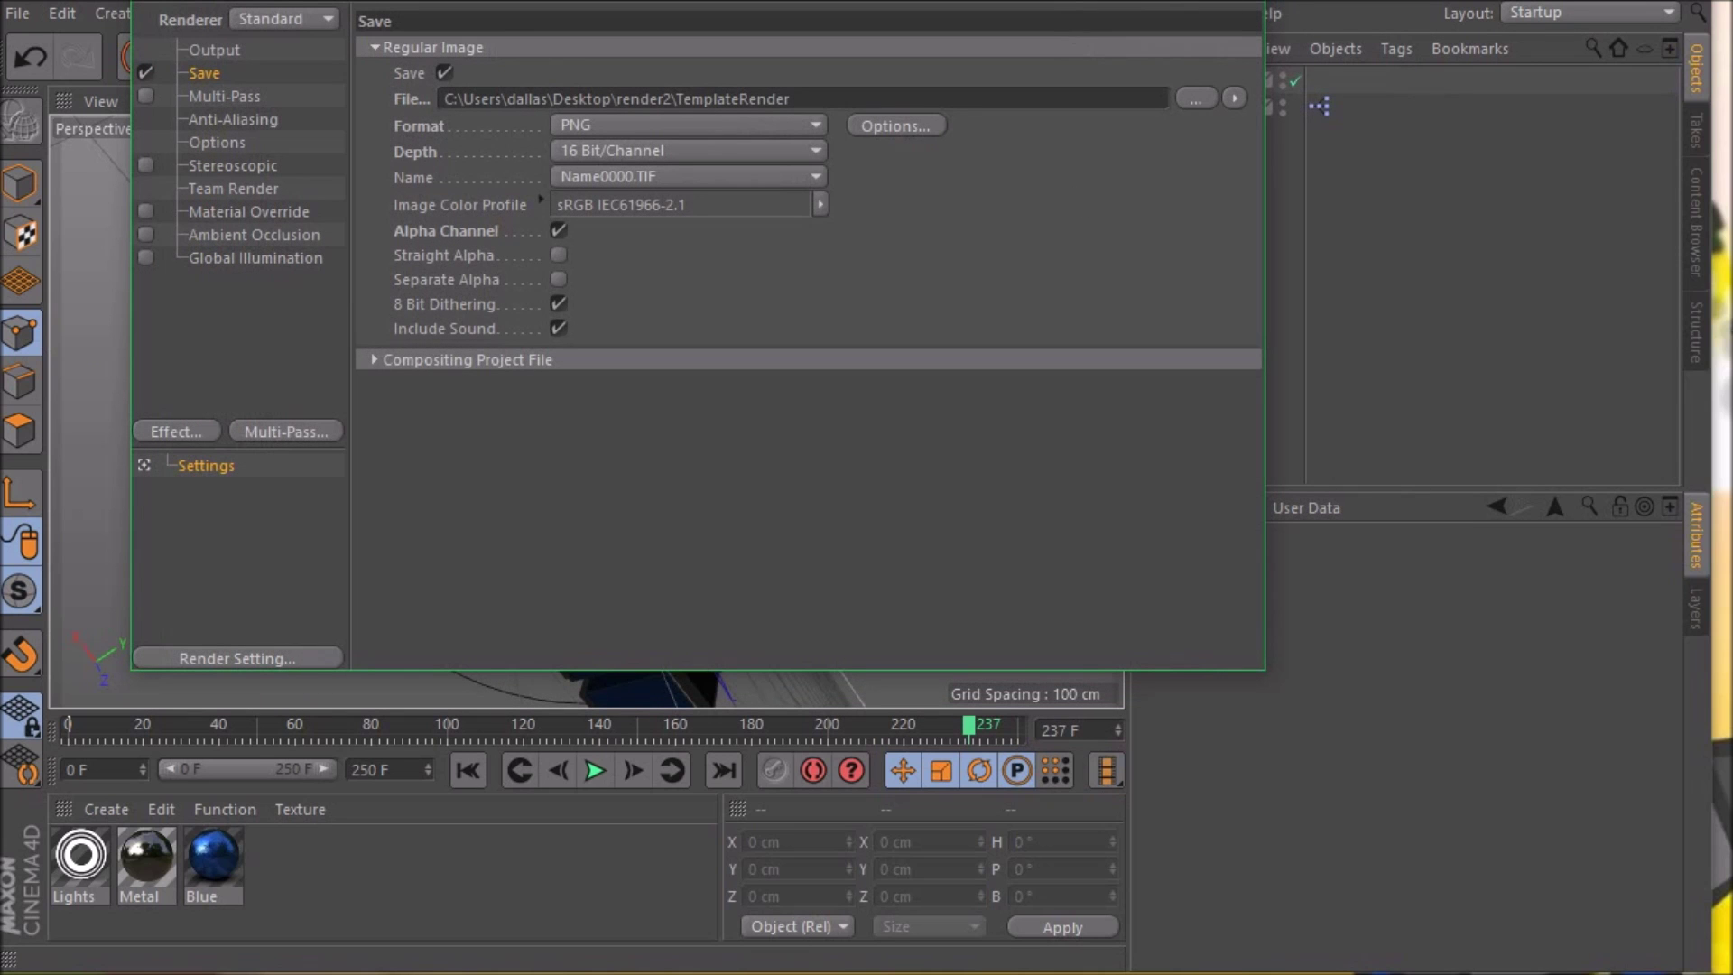
pyautogui.press('Escape')
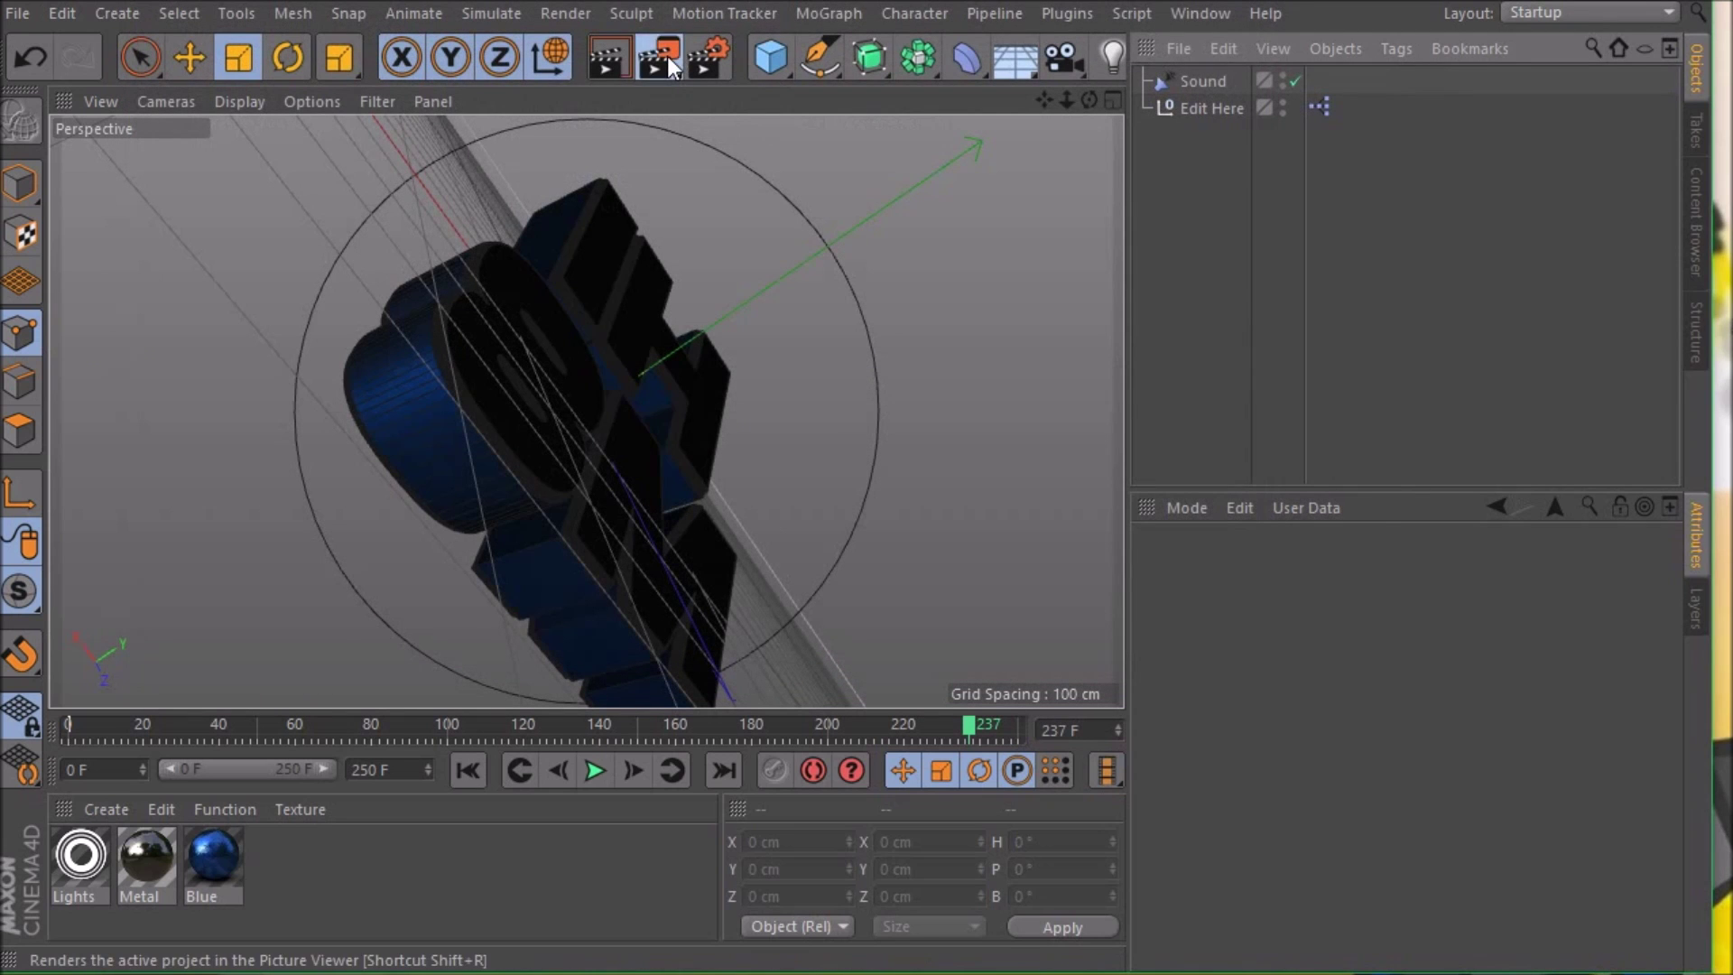
# Render the project to the Picture Viewer, continuing despite the missing Concrete 10.png texture.
pyautogui.click(670, 57)
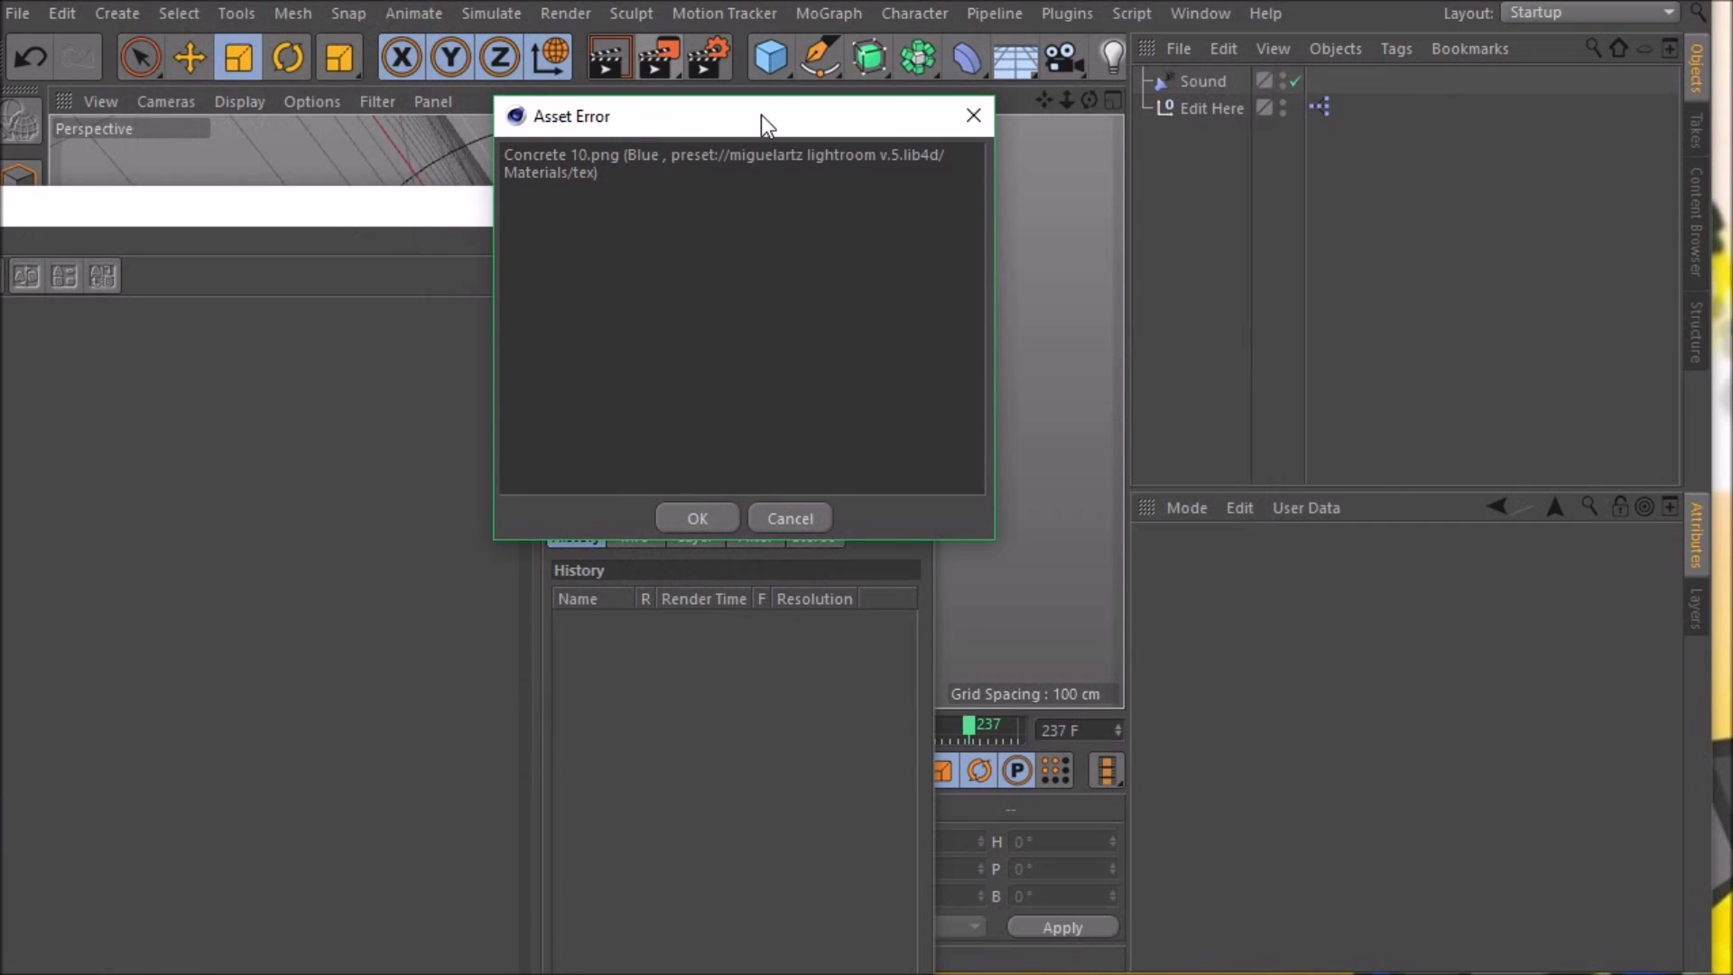
pyautogui.click(699, 519)
pyautogui.moveTo(567, 204); pyautogui.dragTo(1288, 20)
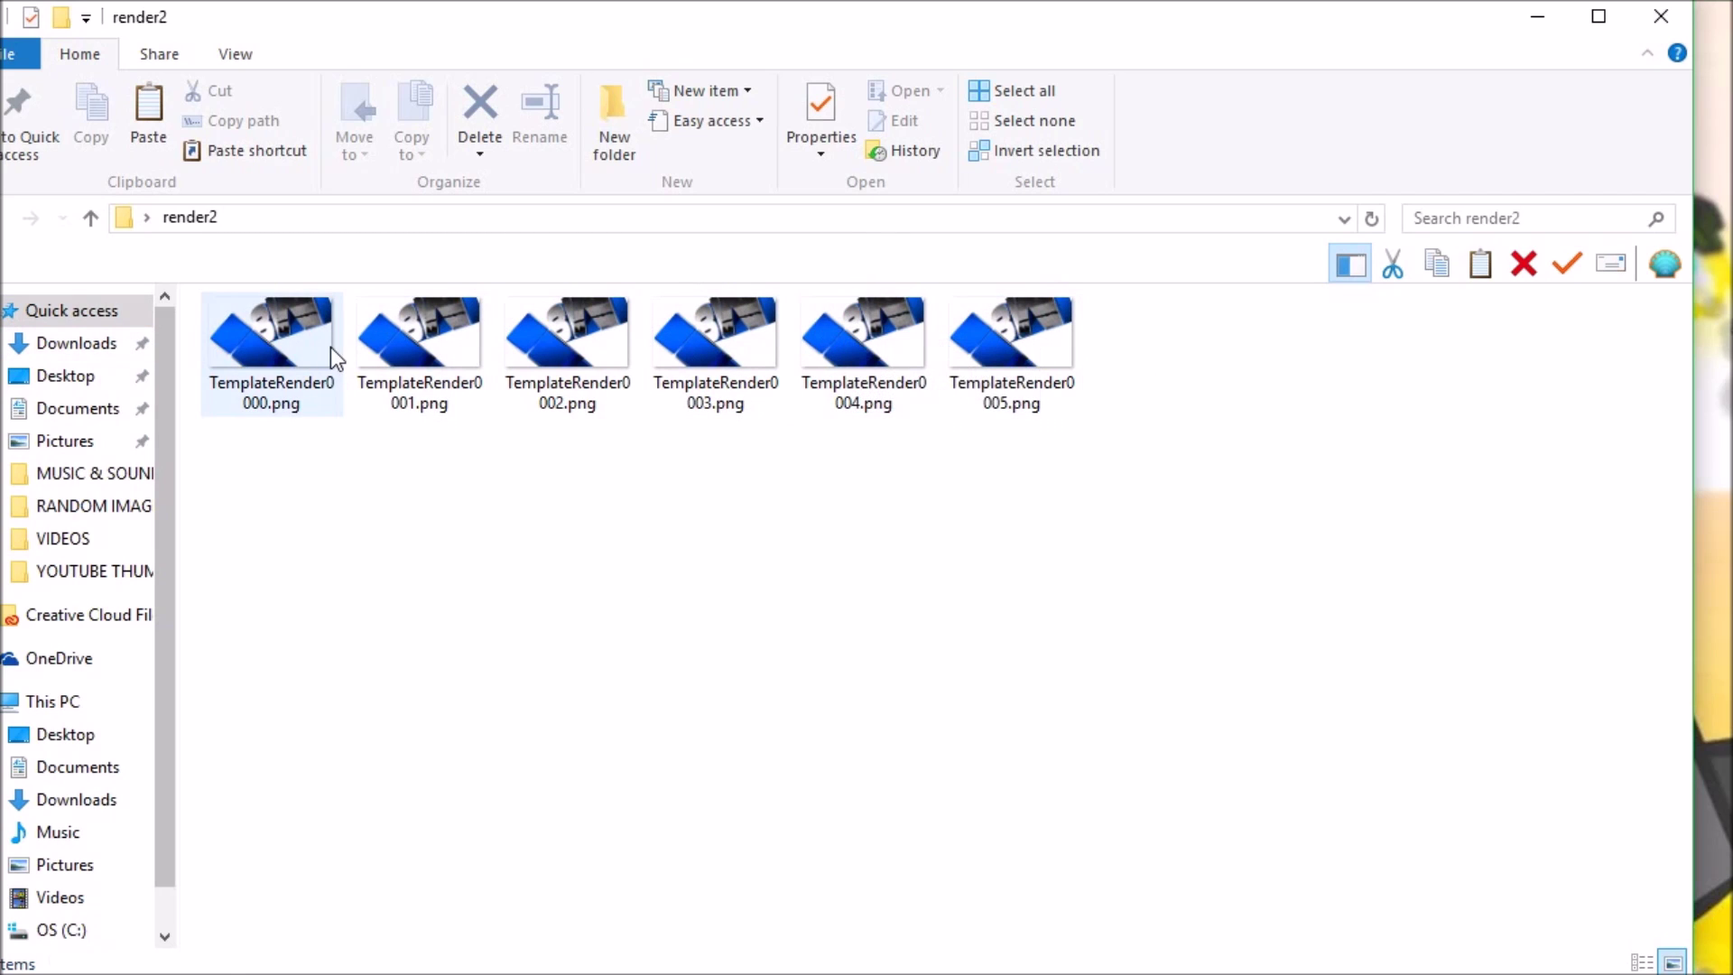
# Inspect the first rendered frame, TemplateRender0000.png, in the render2 folder and close the folder.
pyautogui.click(275, 341)
pyautogui.doubleClick(275, 342)
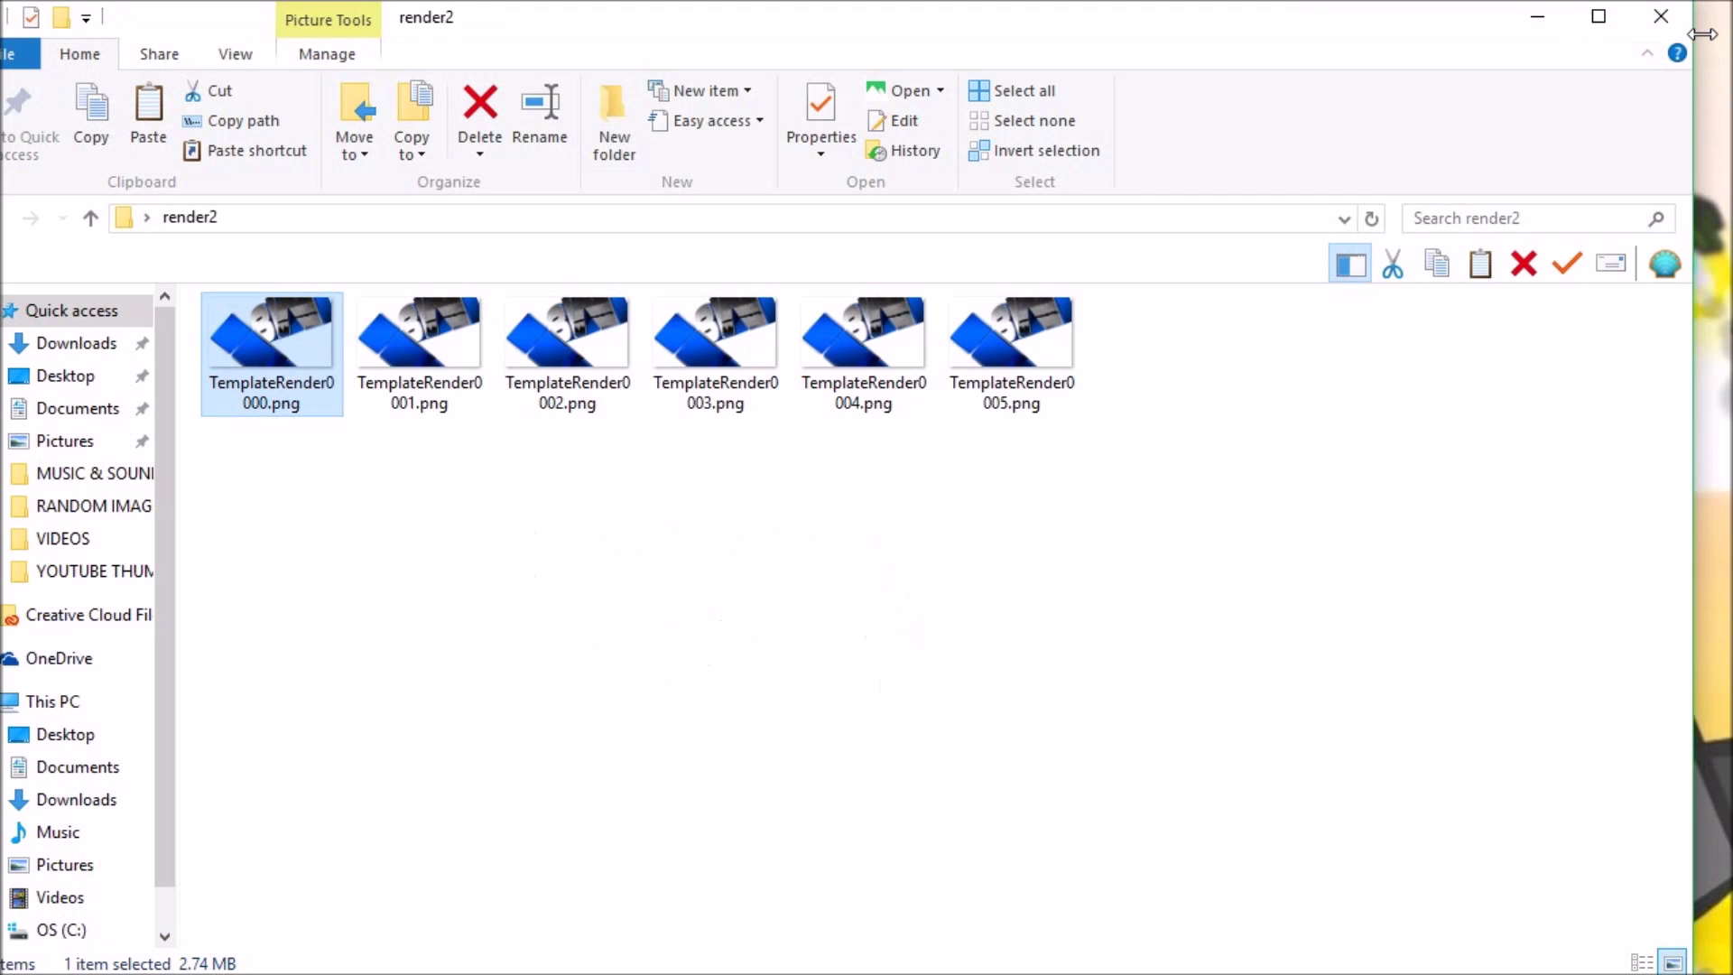
pyautogui.click(1699, 39)
pyautogui.click(1649, 27)
# Open Without Plugins.aep from the intro folder's #2 After Effects subfolder in After Effects, and uncover the desktop's render2 folder behind its window.
pyautogui.moveTo(939, 139); pyautogui.dragTo(298, 147)
pyautogui.moveTo(859, 415); pyautogui.dragTo(963, 226)
pyautogui.doubleClick(955, 262)
pyautogui.click(342, 368)
pyautogui.doubleClick(342, 368)
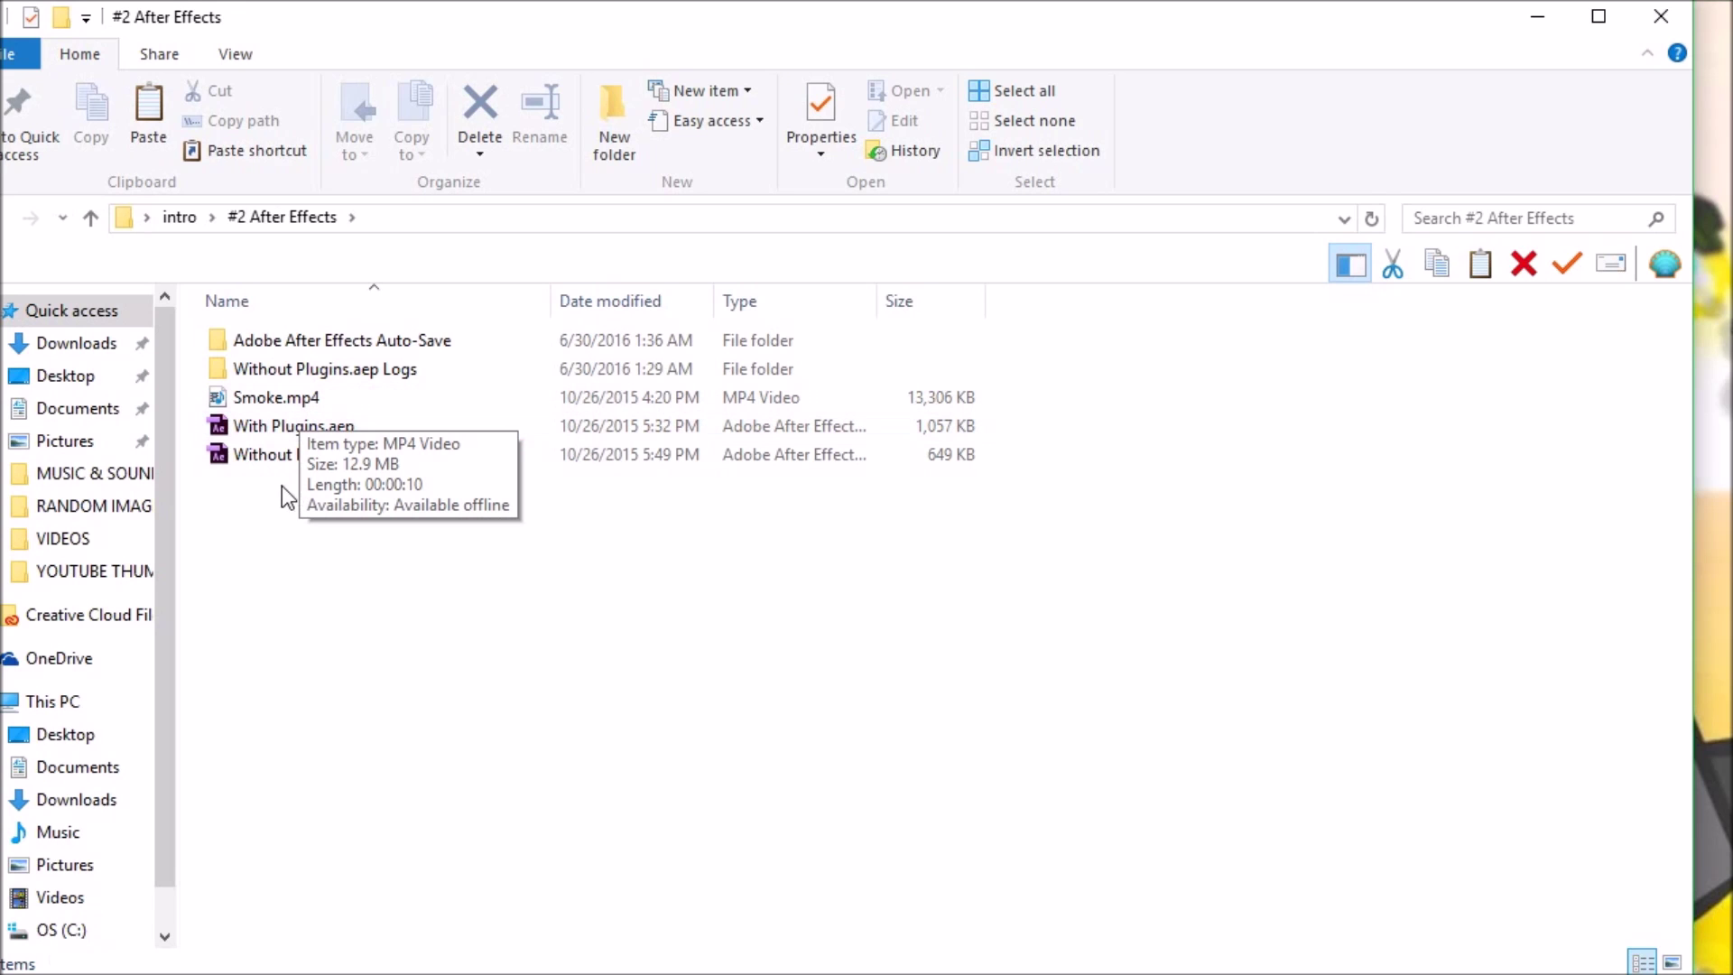
pyautogui.doubleClick(344, 468)
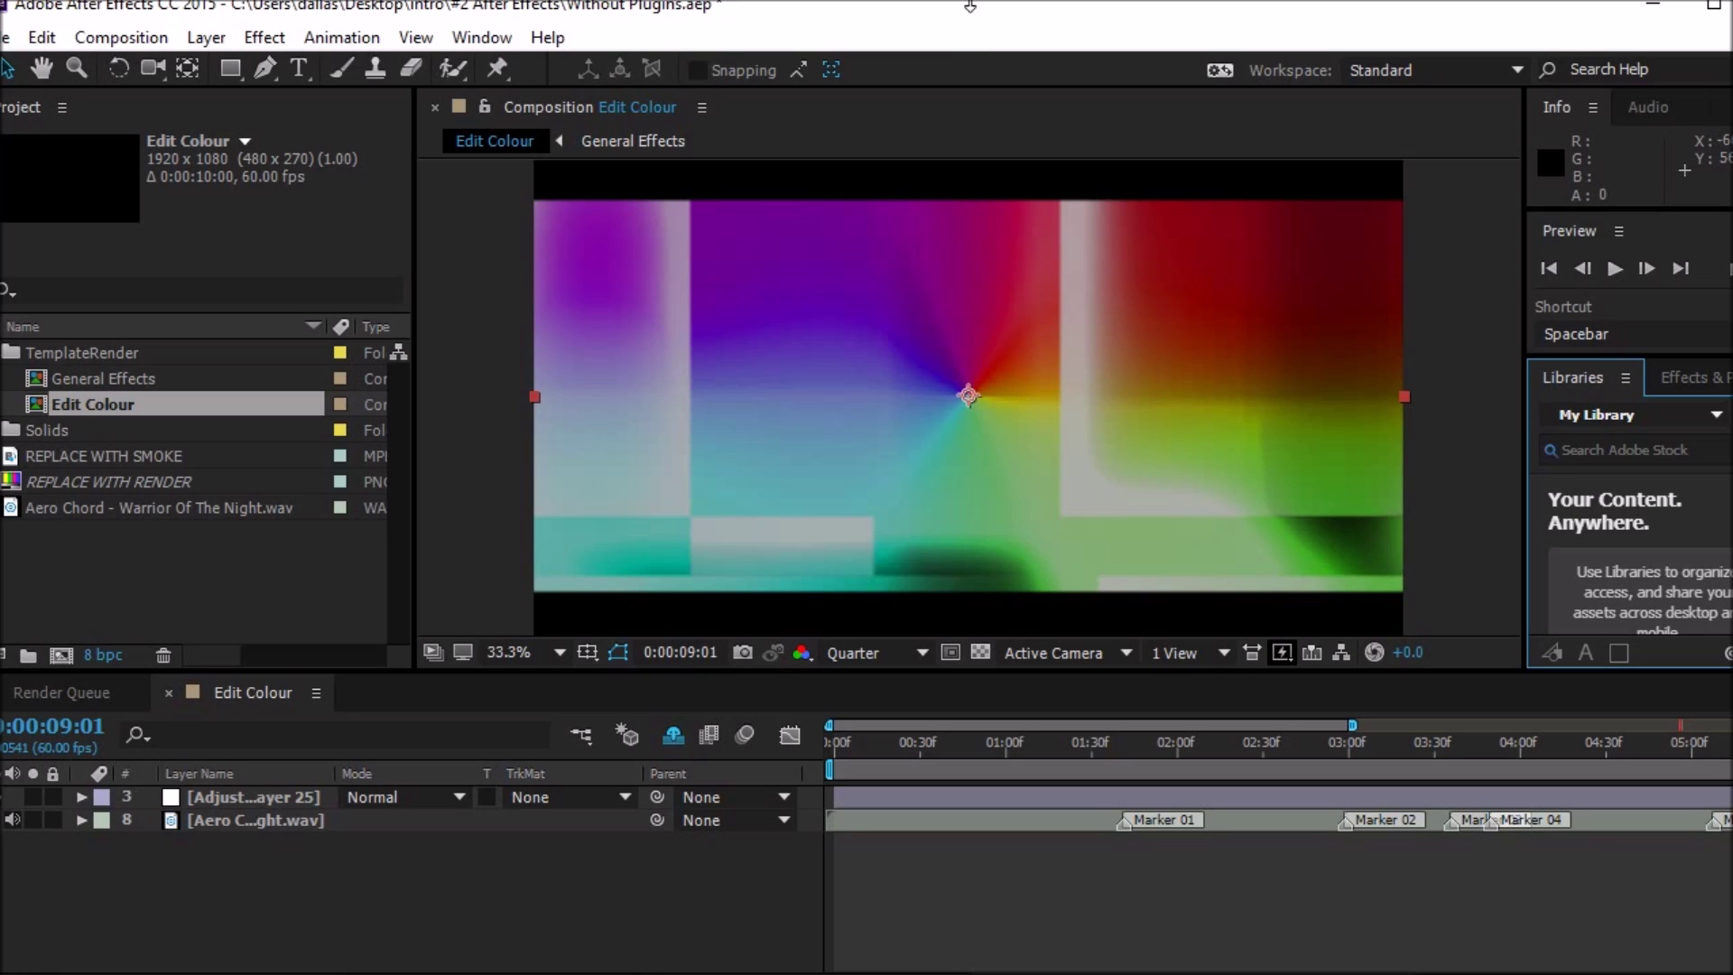
pyautogui.doubleClick(970, 18)
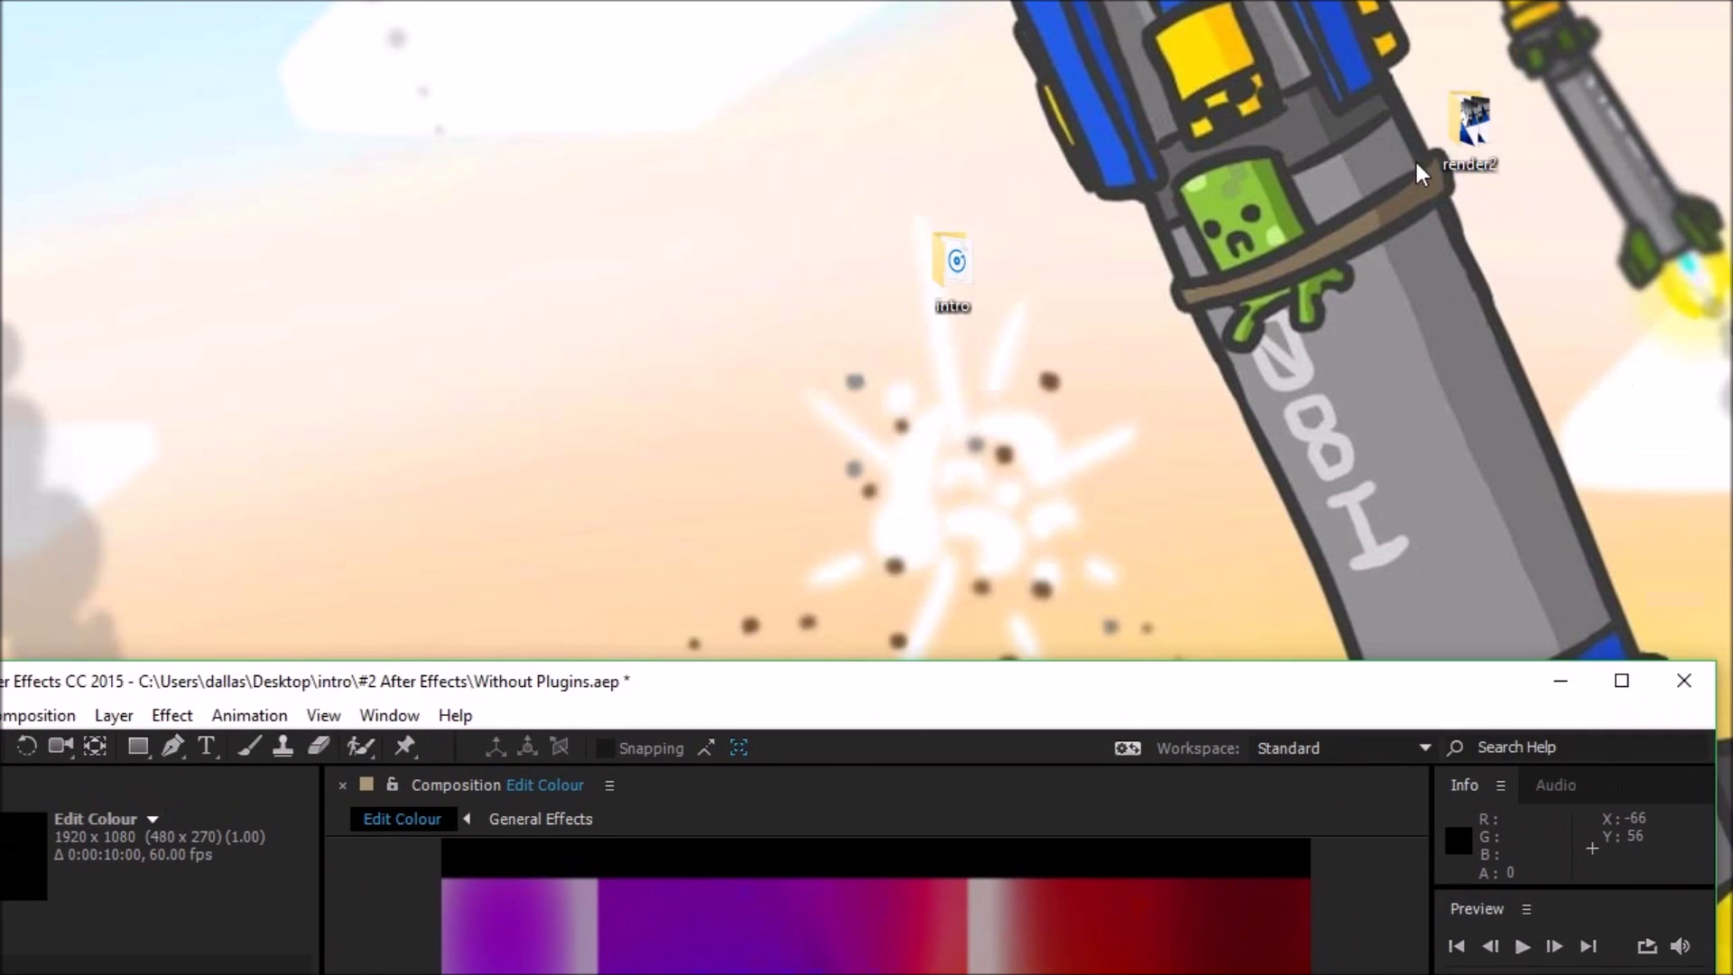
pyautogui.moveTo(1449, 136); pyautogui.dragTo(839, 143)
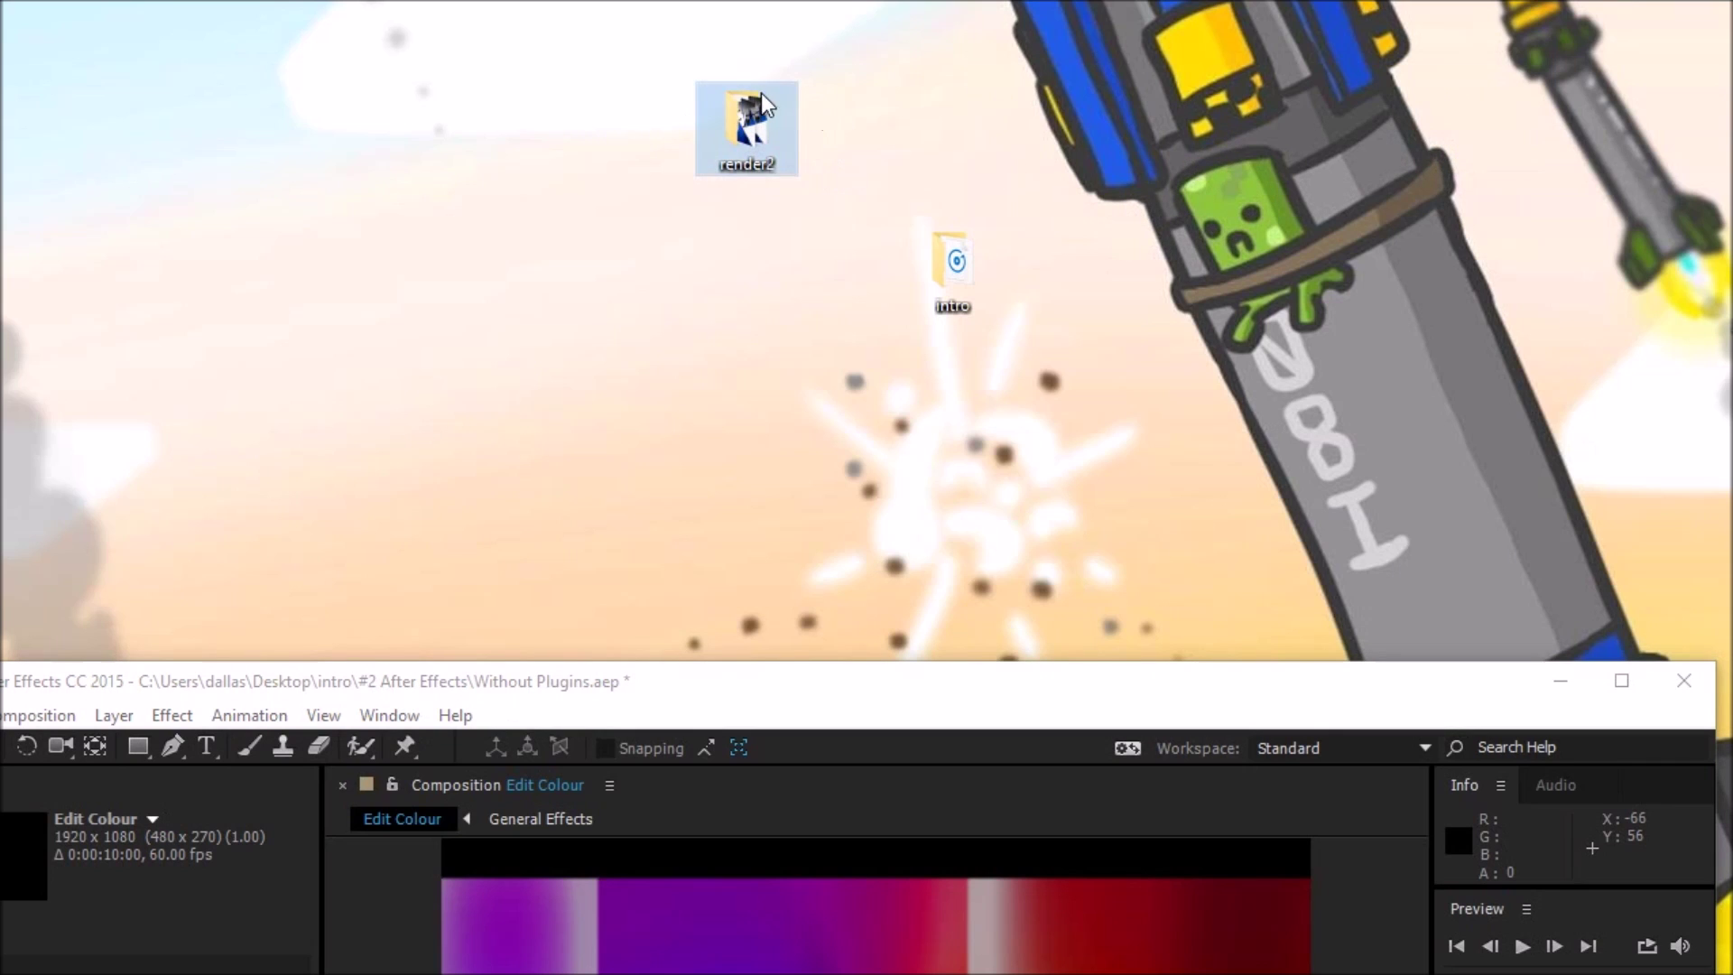
pyautogui.moveTo(749, 135); pyautogui.dragTo(1368, 269)
pyautogui.moveTo(1427, 155); pyautogui.dragTo(1467, 159)
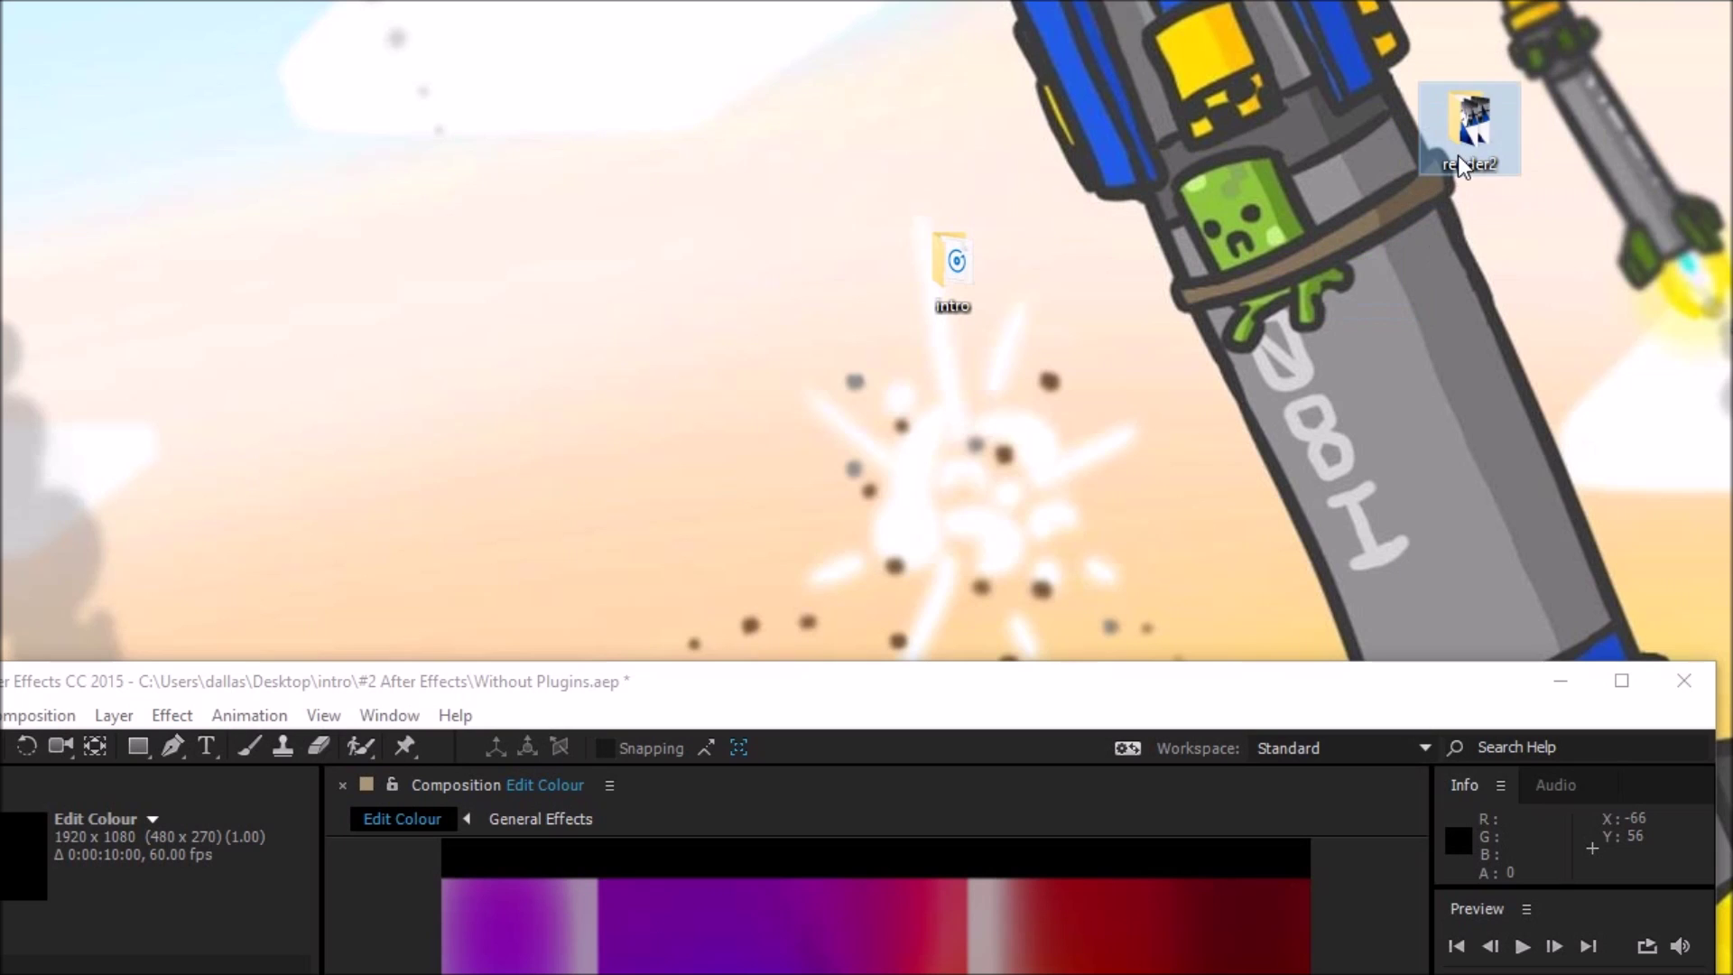
# Move the After Effects window back over the desktop, and play a preview of the Edit Colour composition before stopping it.
pyautogui.moveTo(1237, 688); pyautogui.dragTo(1322, 45)
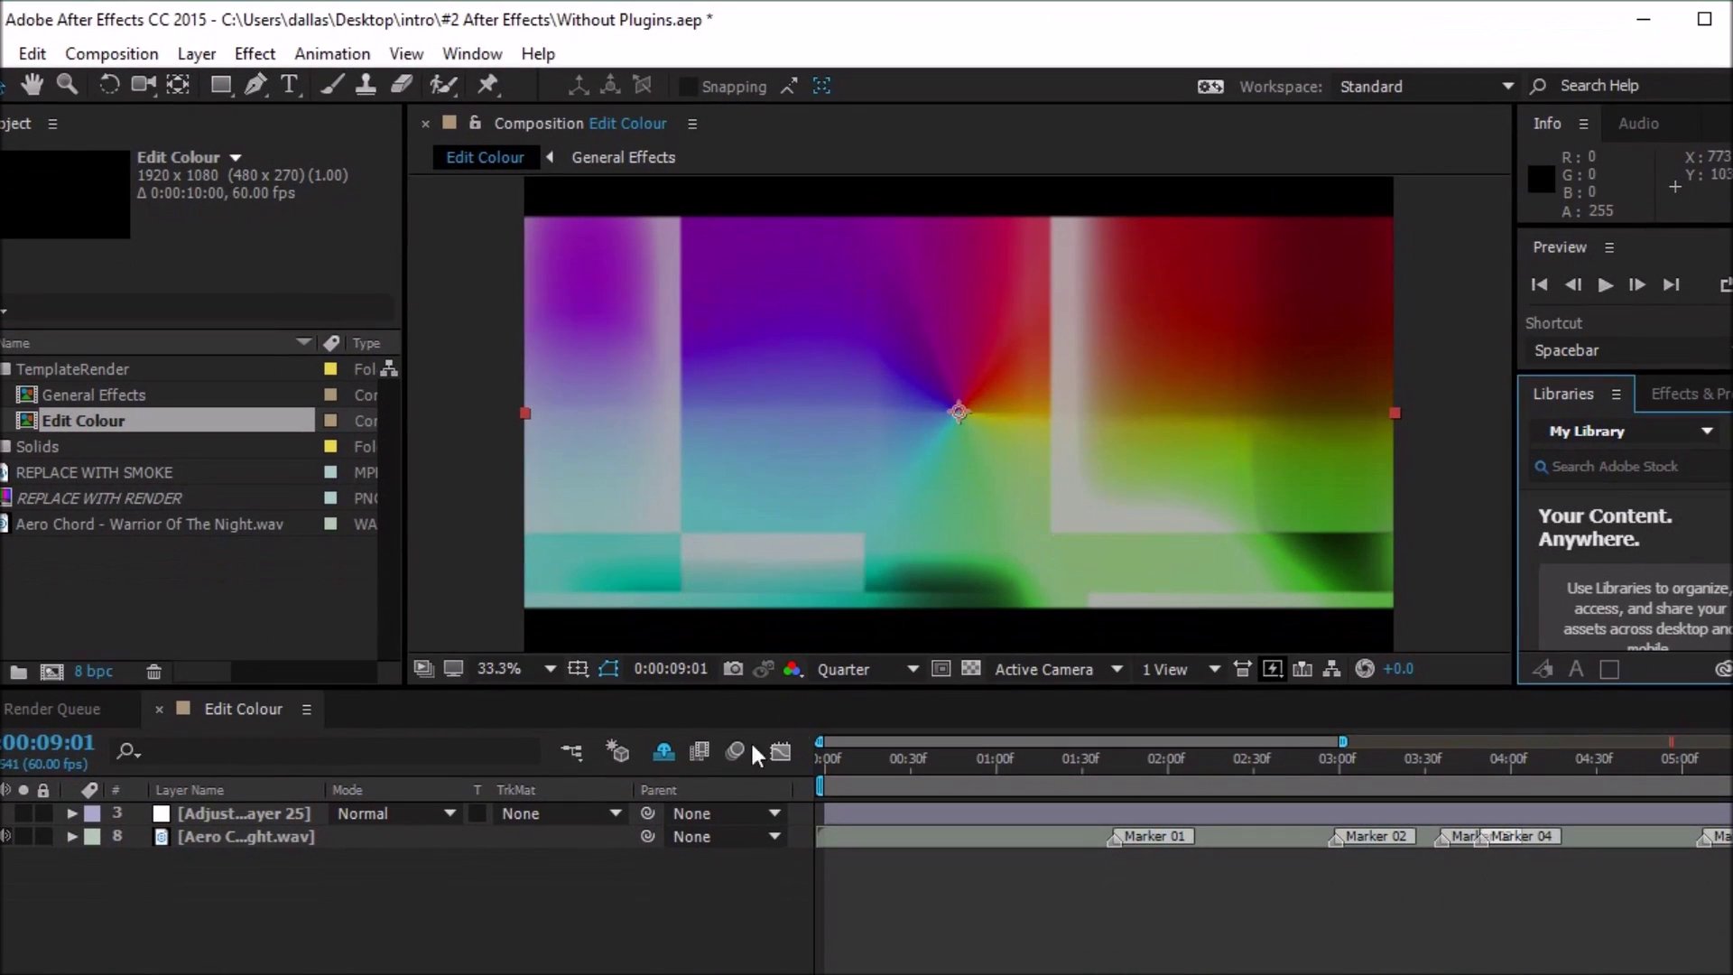
pyautogui.moveTo(820, 742)
pyautogui.mouseDown()
pyautogui.moveTo(1091, 764)
pyautogui.moveTo(1070, 744)
pyautogui.moveTo(813, 746)
pyautogui.mouseUp()
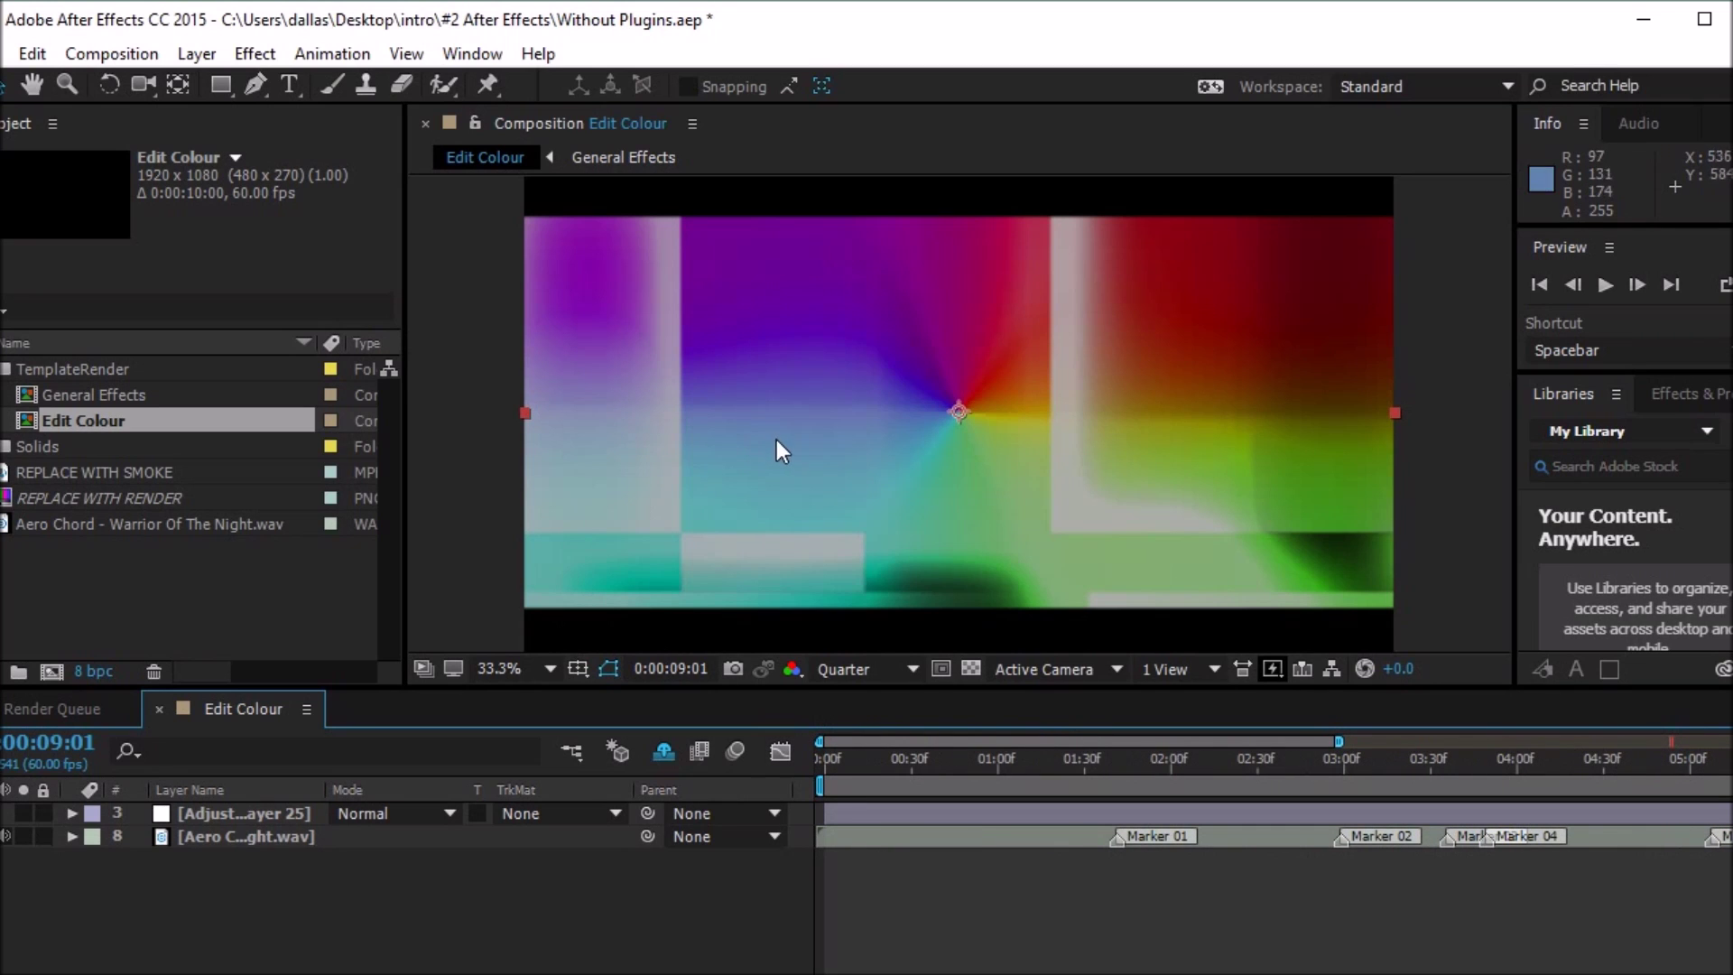
pyautogui.click(104, 56)
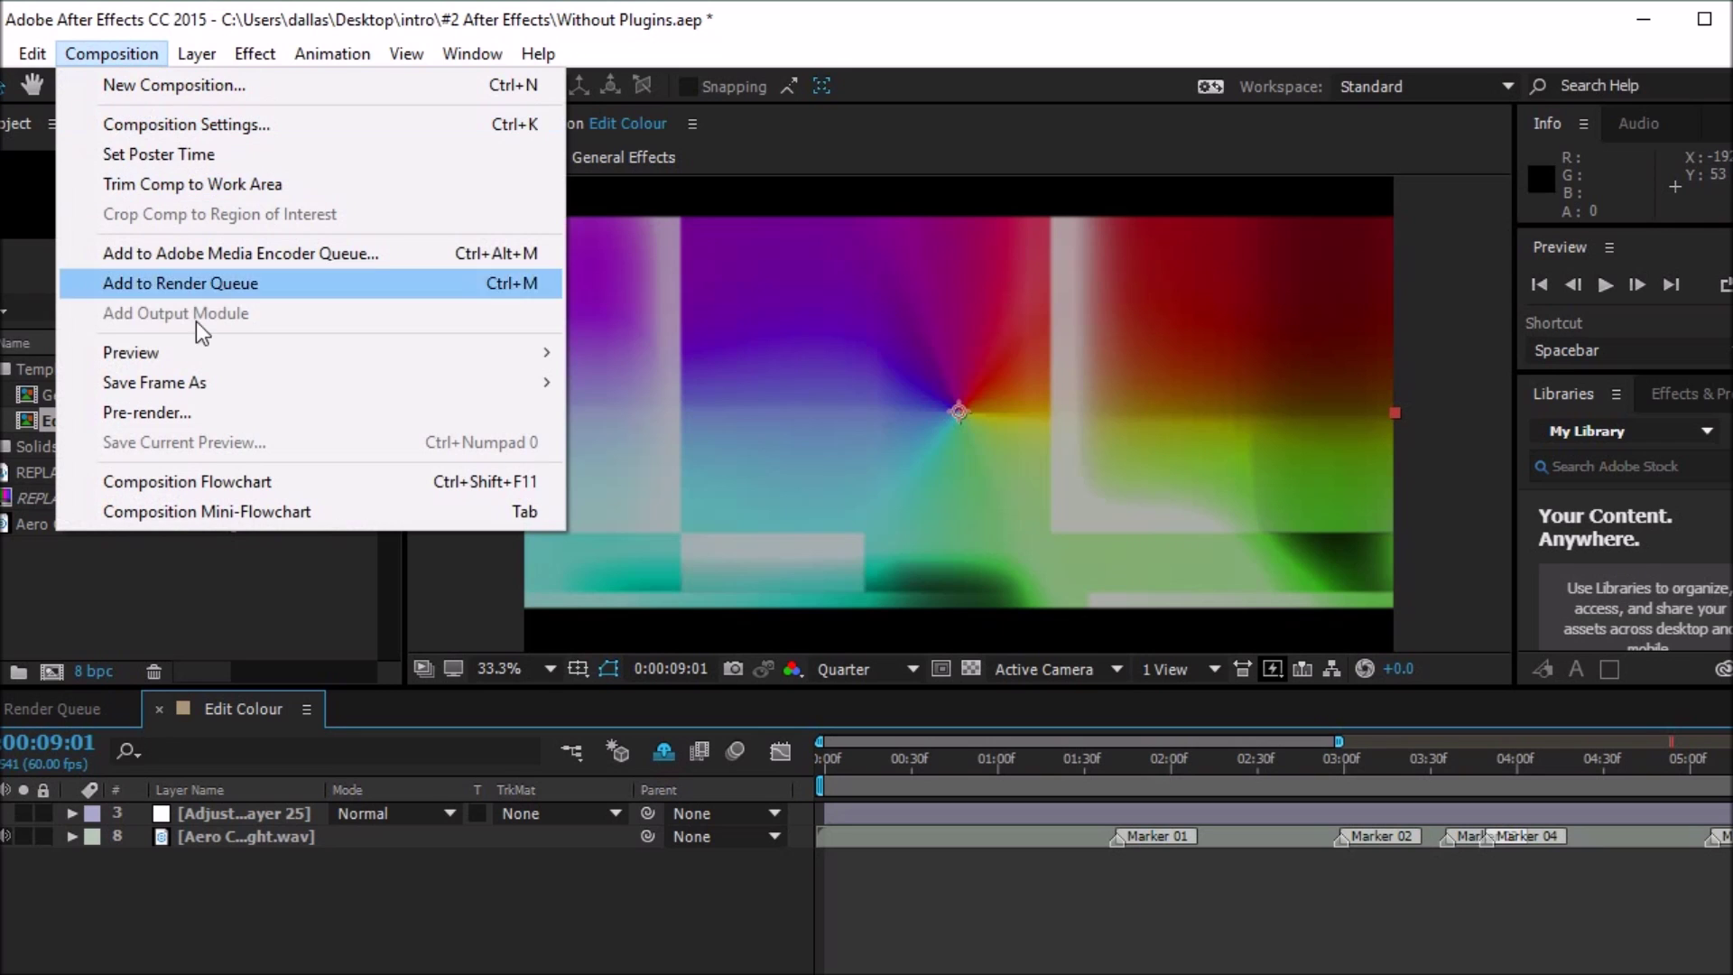
pyautogui.moveTo(185, 354)
pyautogui.click(632, 352)
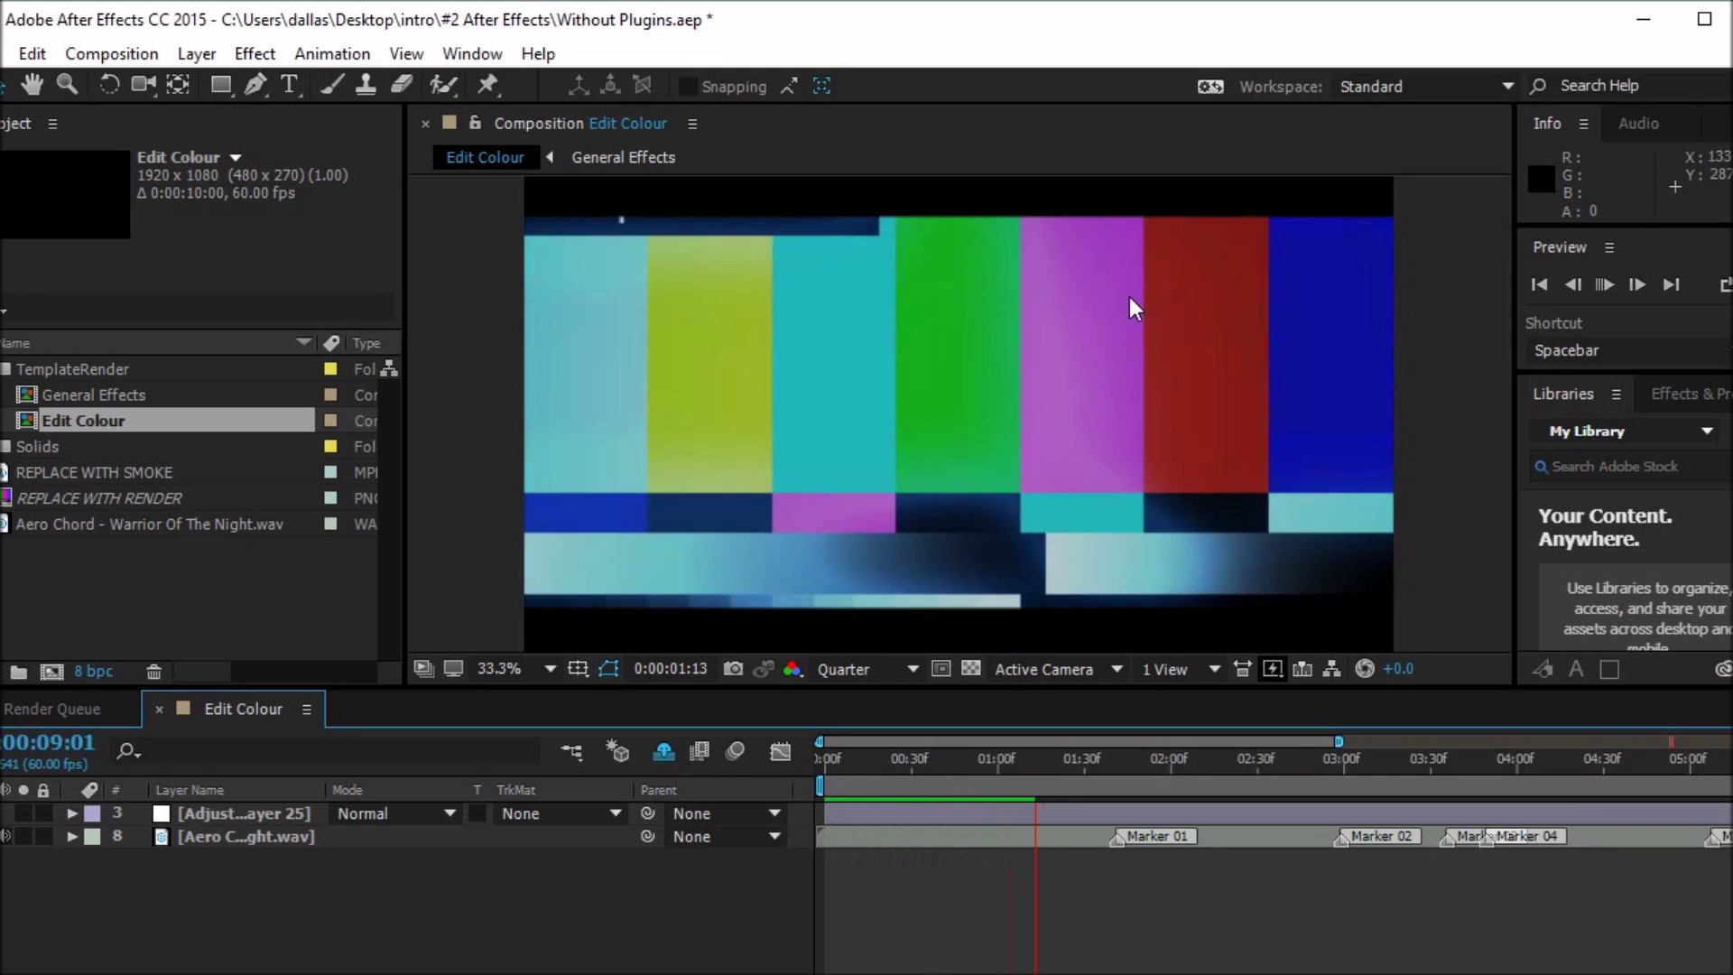
pyautogui.click(111, 53)
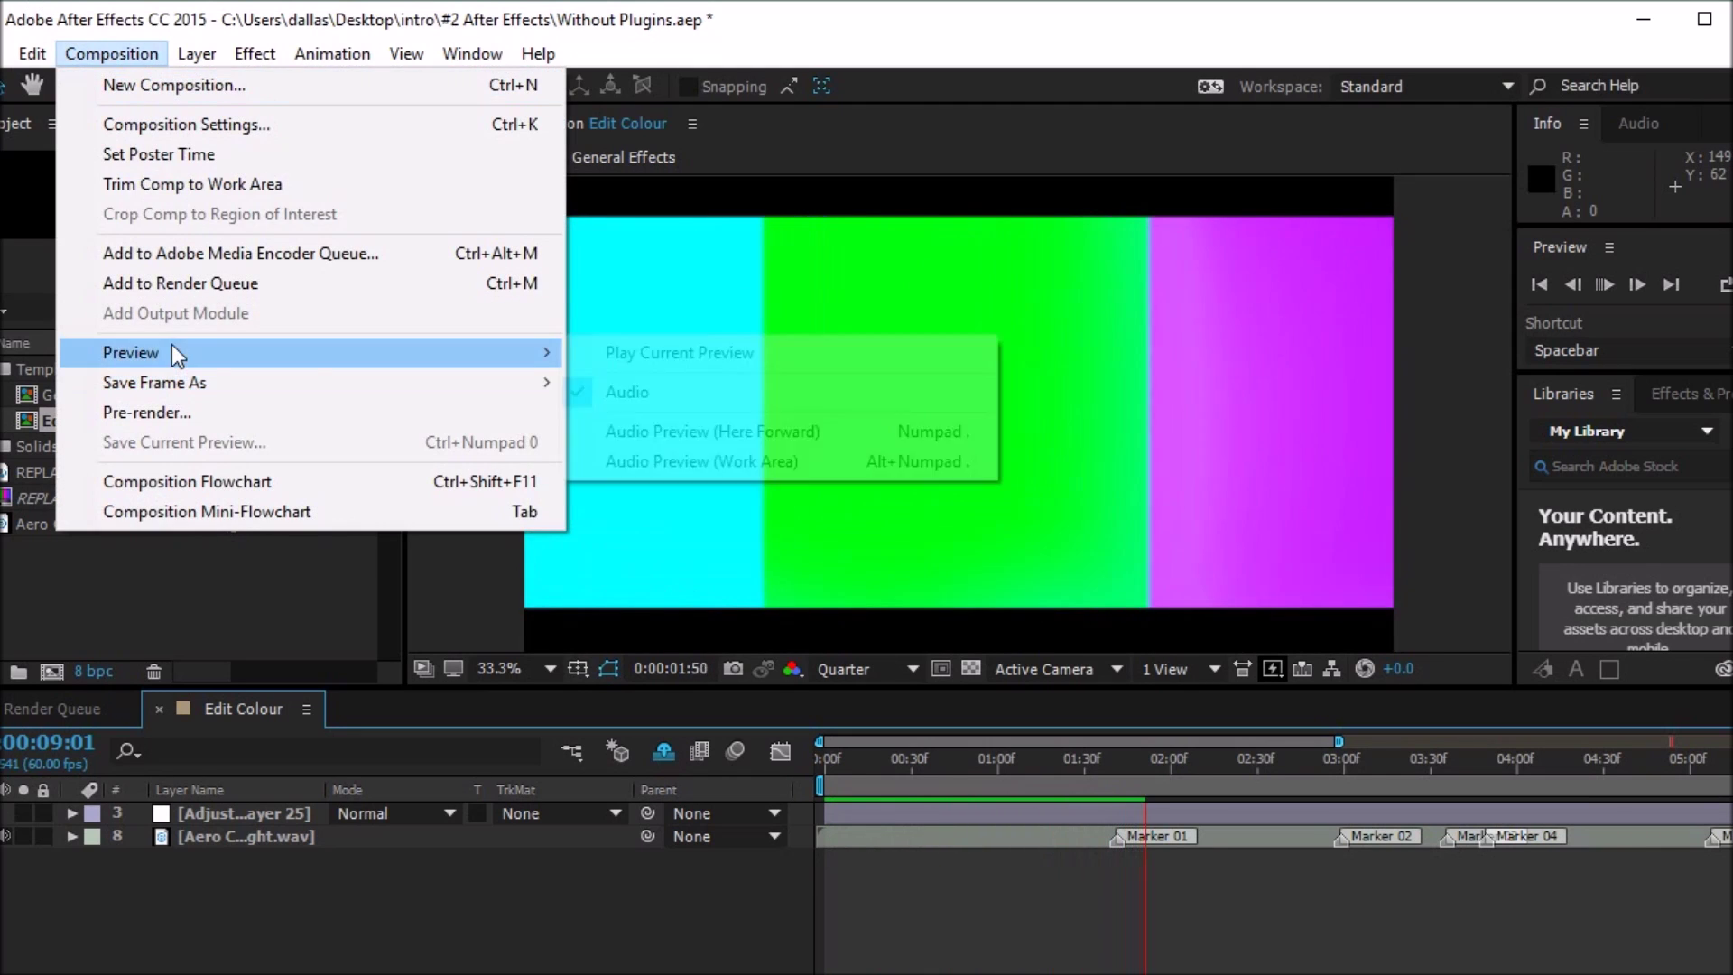
pyautogui.moveTo(174, 353)
pyautogui.click(593, 353)
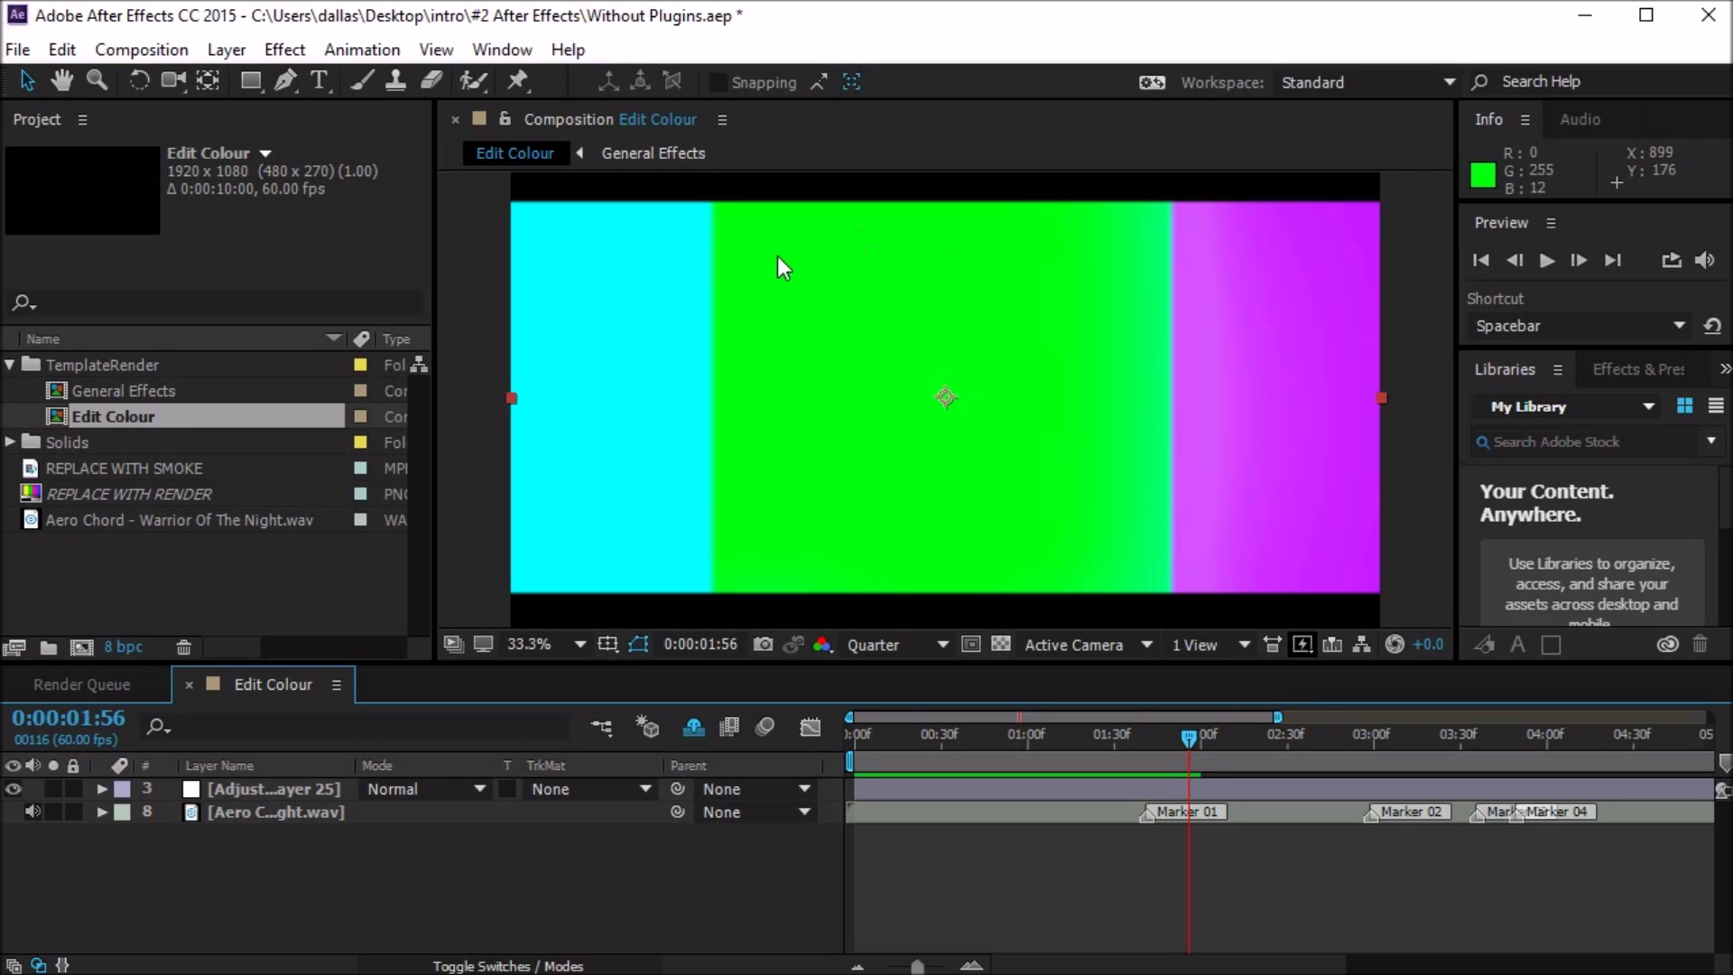
# Replace the REPLACE WITH RENDER footage with the PNG sequence starting at TemplateRender0000.png in the desktop's render folder.
pyautogui.click(121, 490)
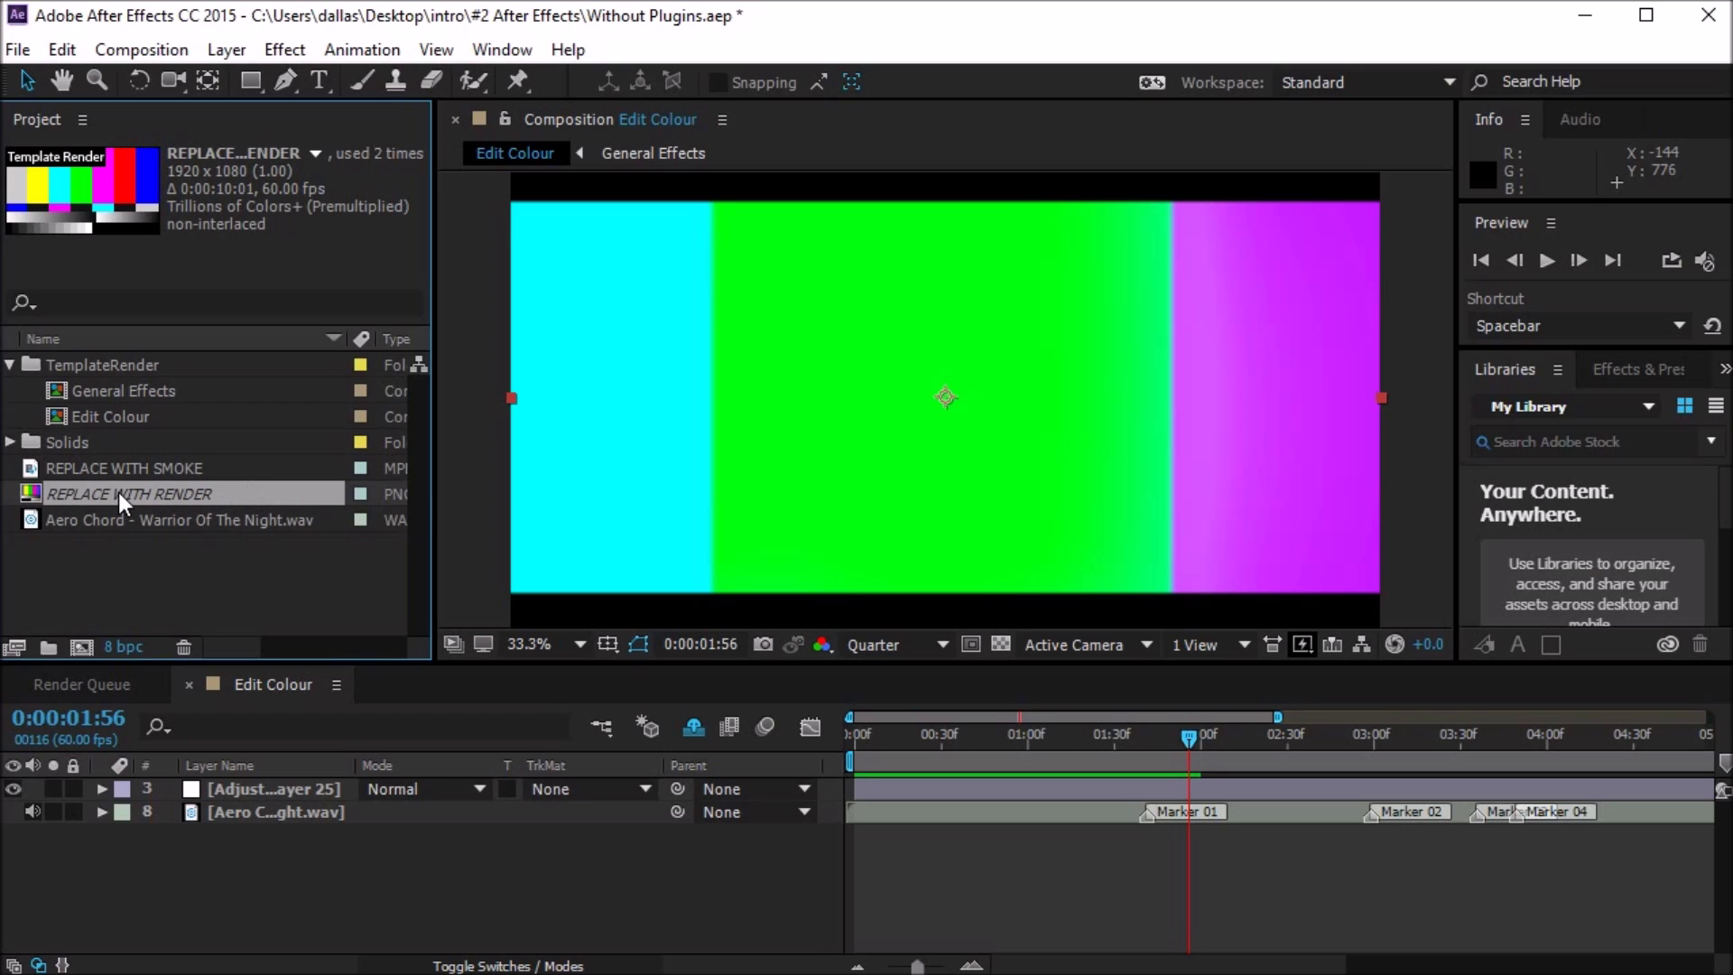
pyautogui.hotkey('ctrl', 'h')
pyautogui.scroll(-3, 529, 576)
pyautogui.scroll(3, 529, 576)
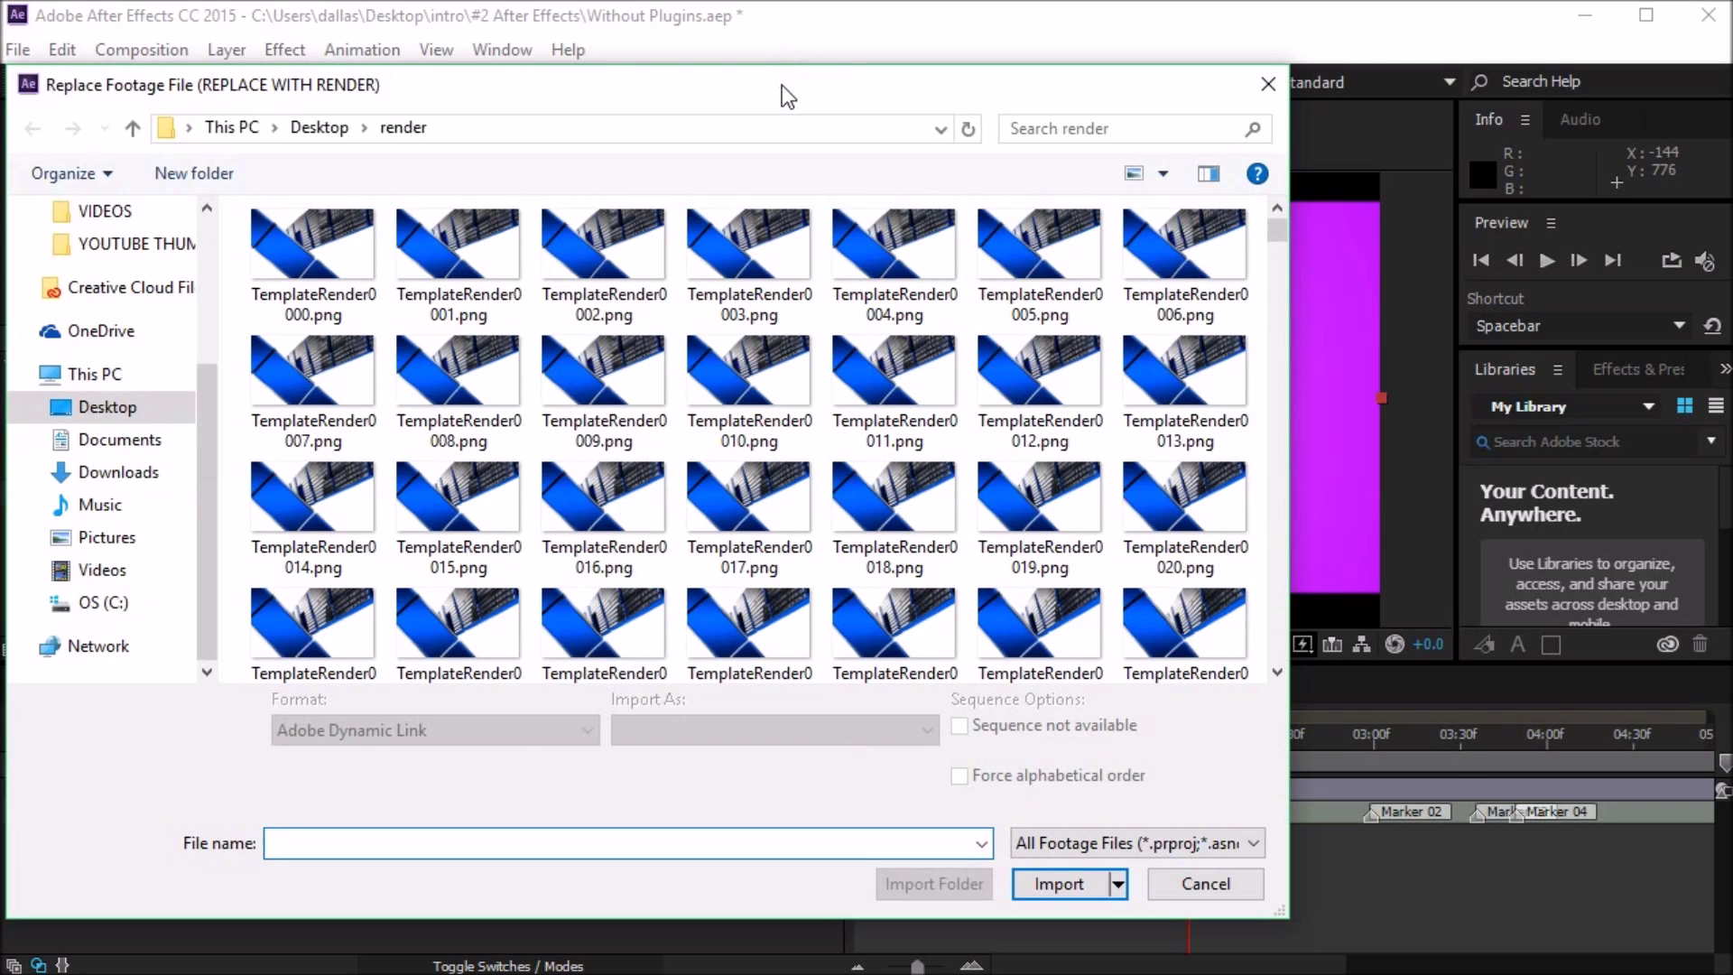
pyautogui.moveTo(782, 85); pyautogui.dragTo(1056, 66)
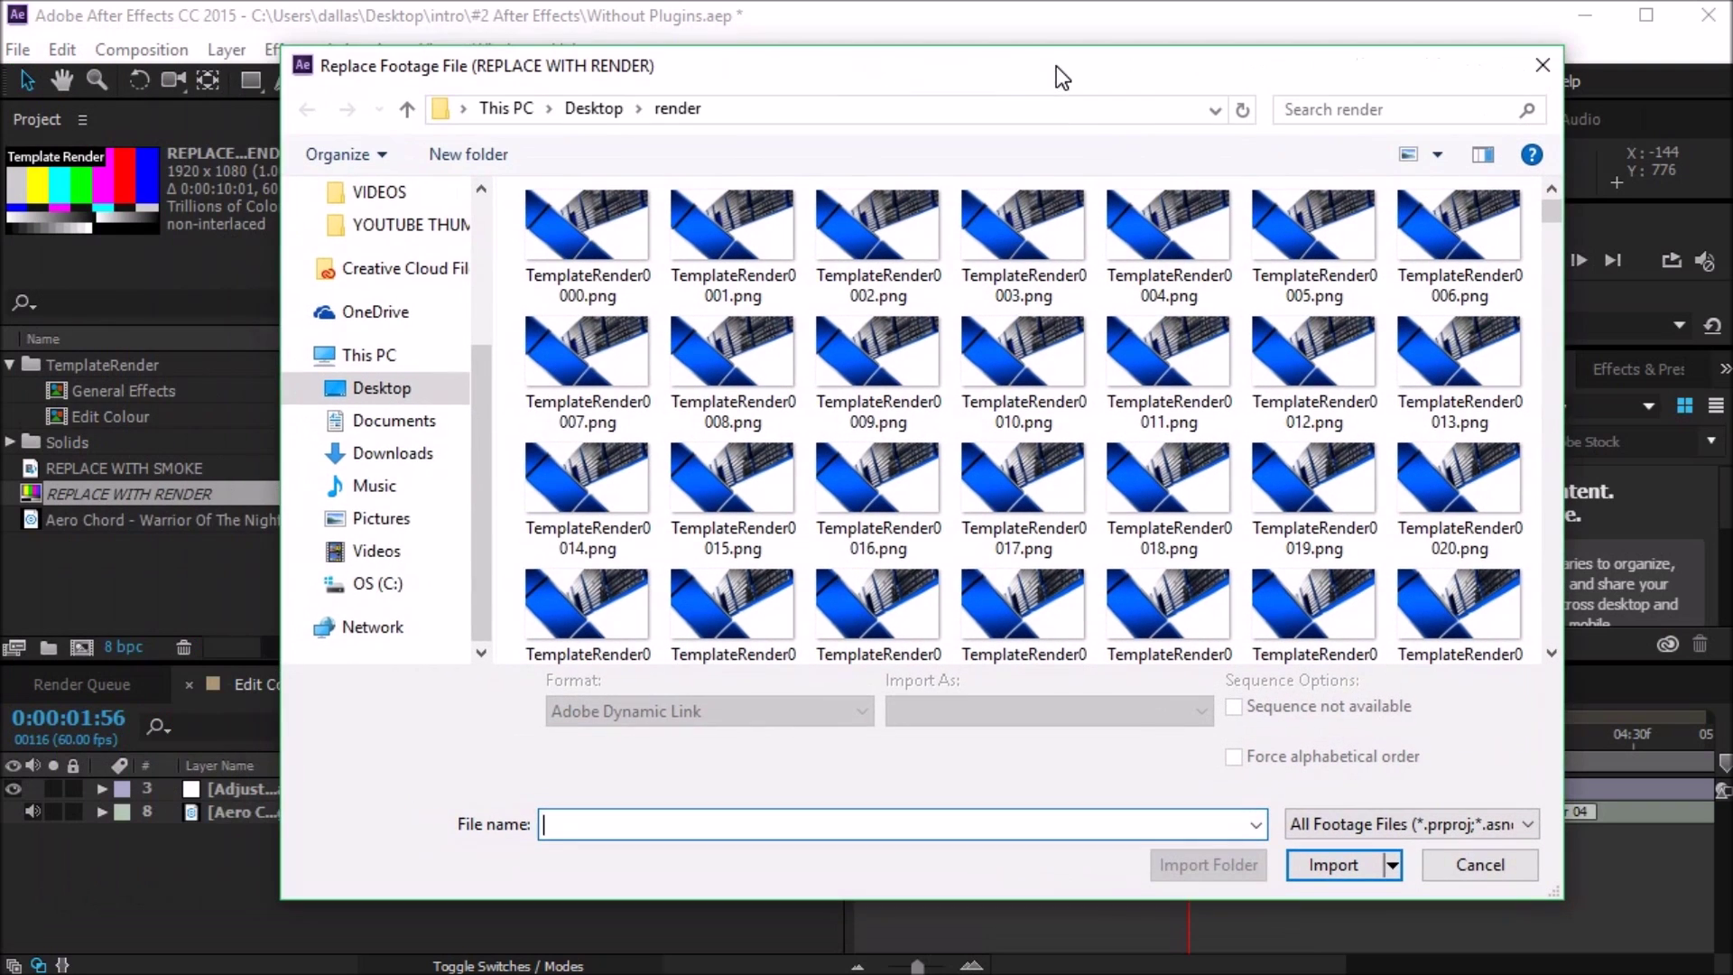
pyautogui.click(601, 251)
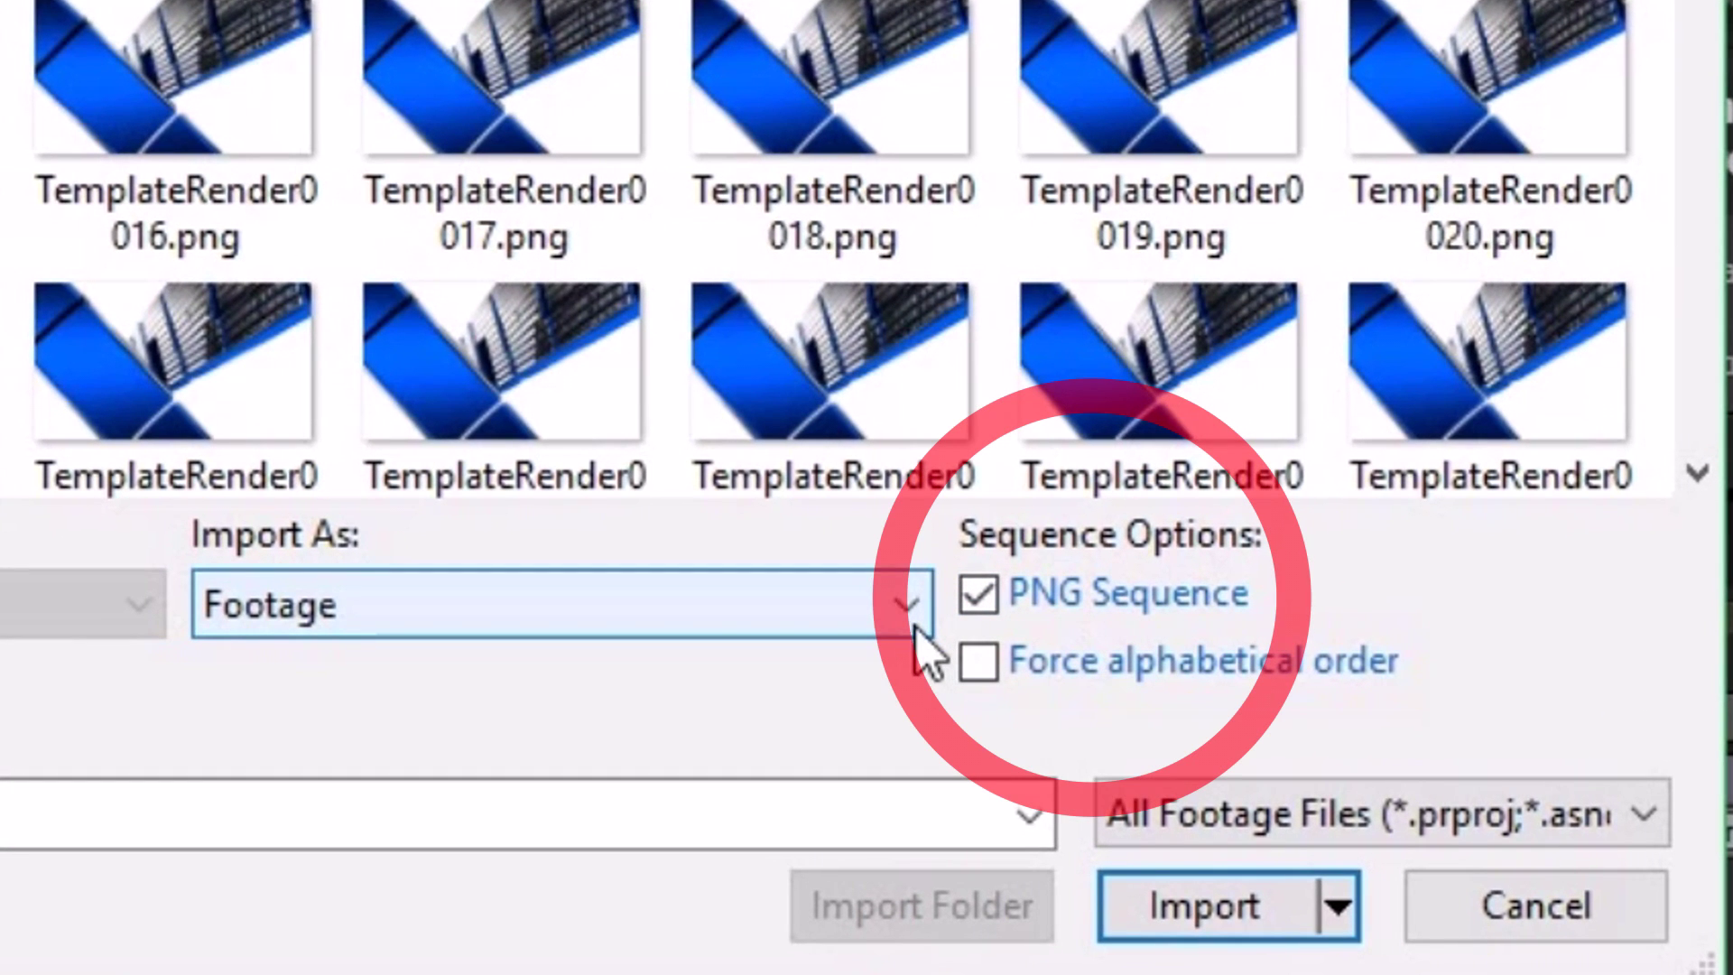
pyautogui.click(1201, 912)
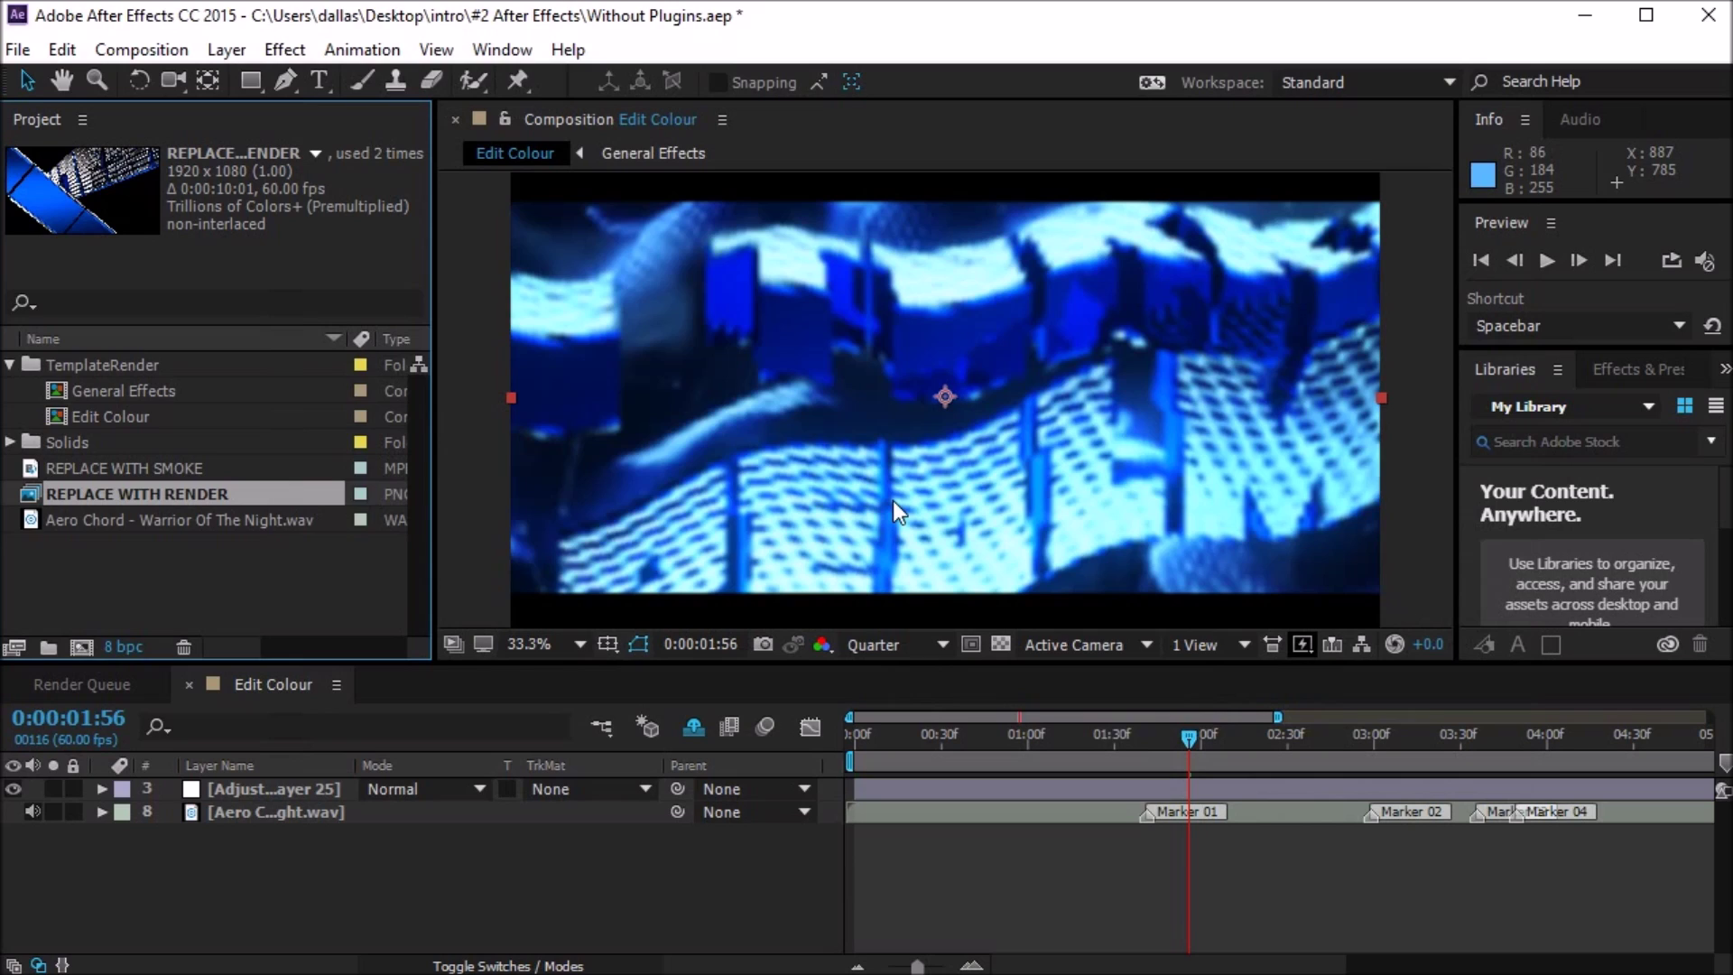
# Replace the REPLACE WITH SMOKE footage with Smoke.mp4 from the #2 After Effects subfolder of the desktop's intro folder.
pyautogui.click(77, 469)
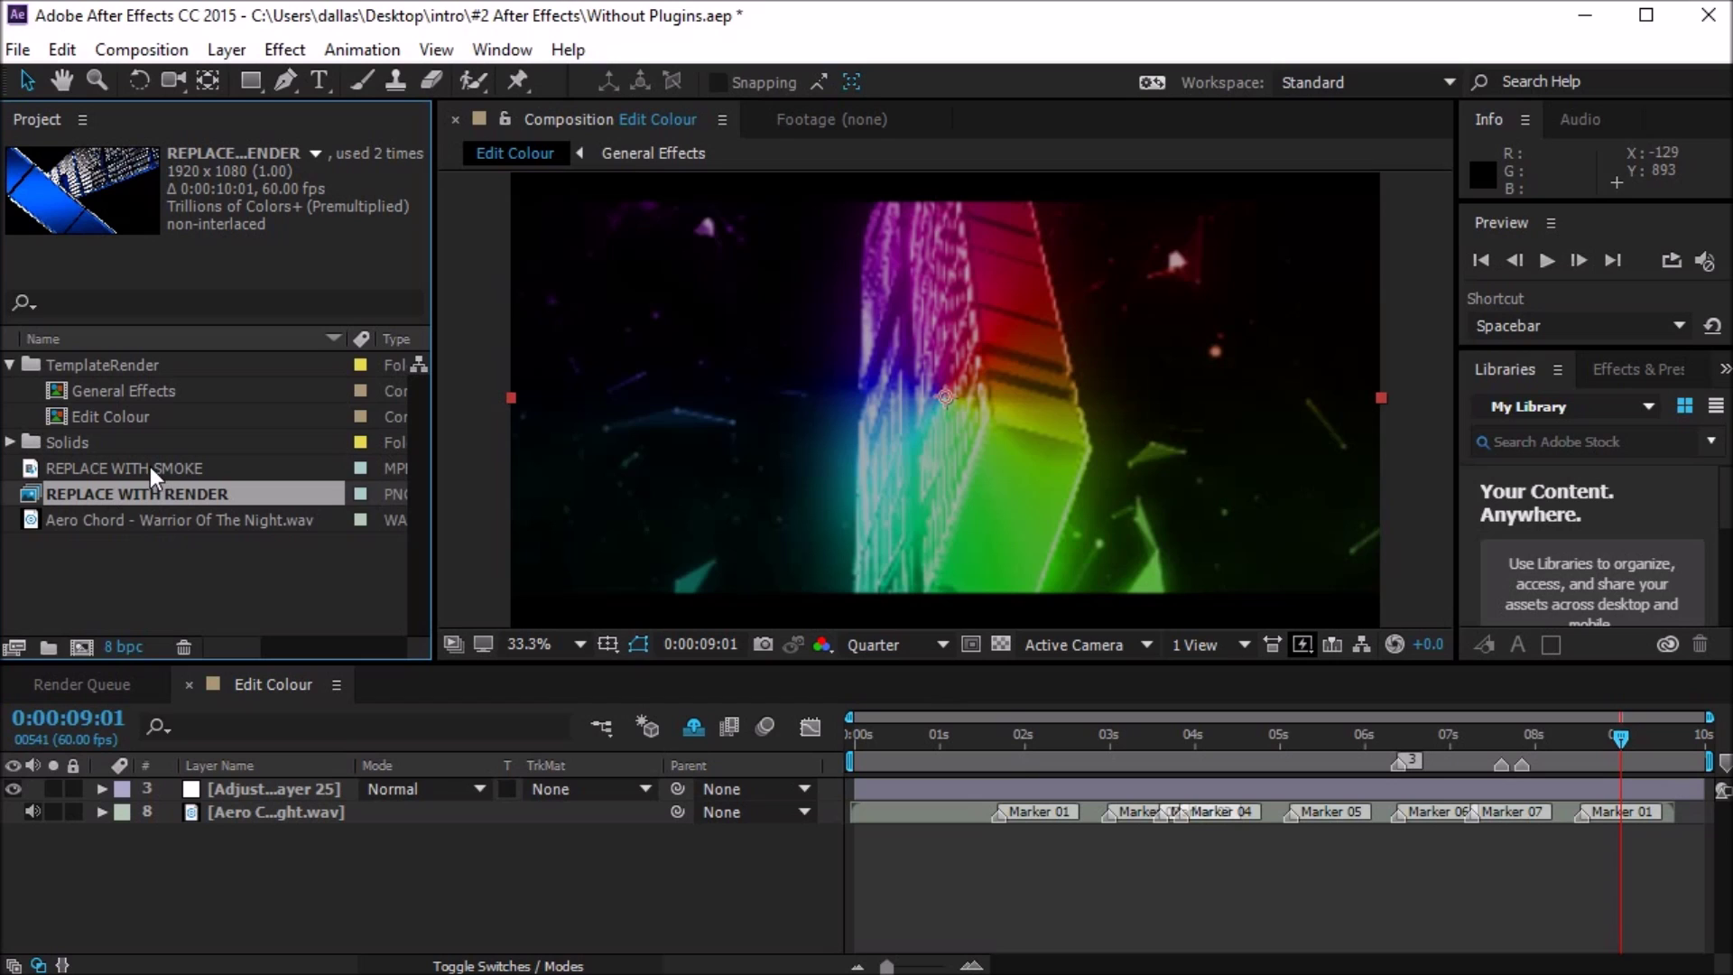
pyautogui.click(150, 468)
pyautogui.rightClick(149, 467)
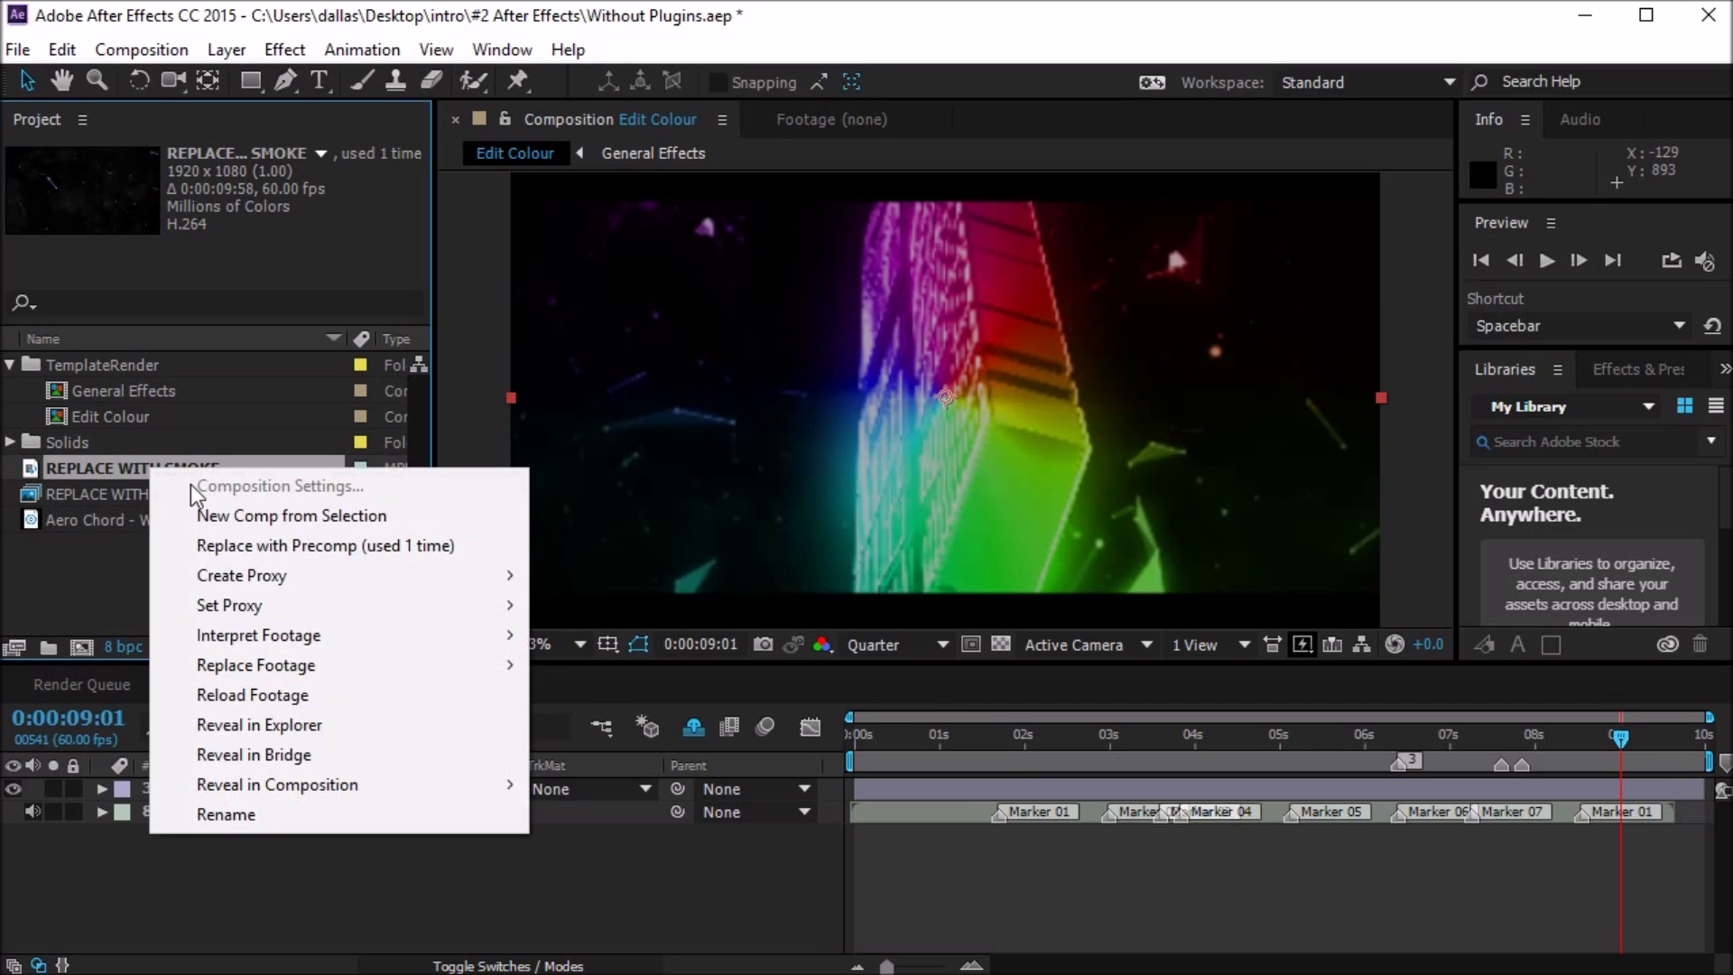
pyautogui.moveTo(264, 666)
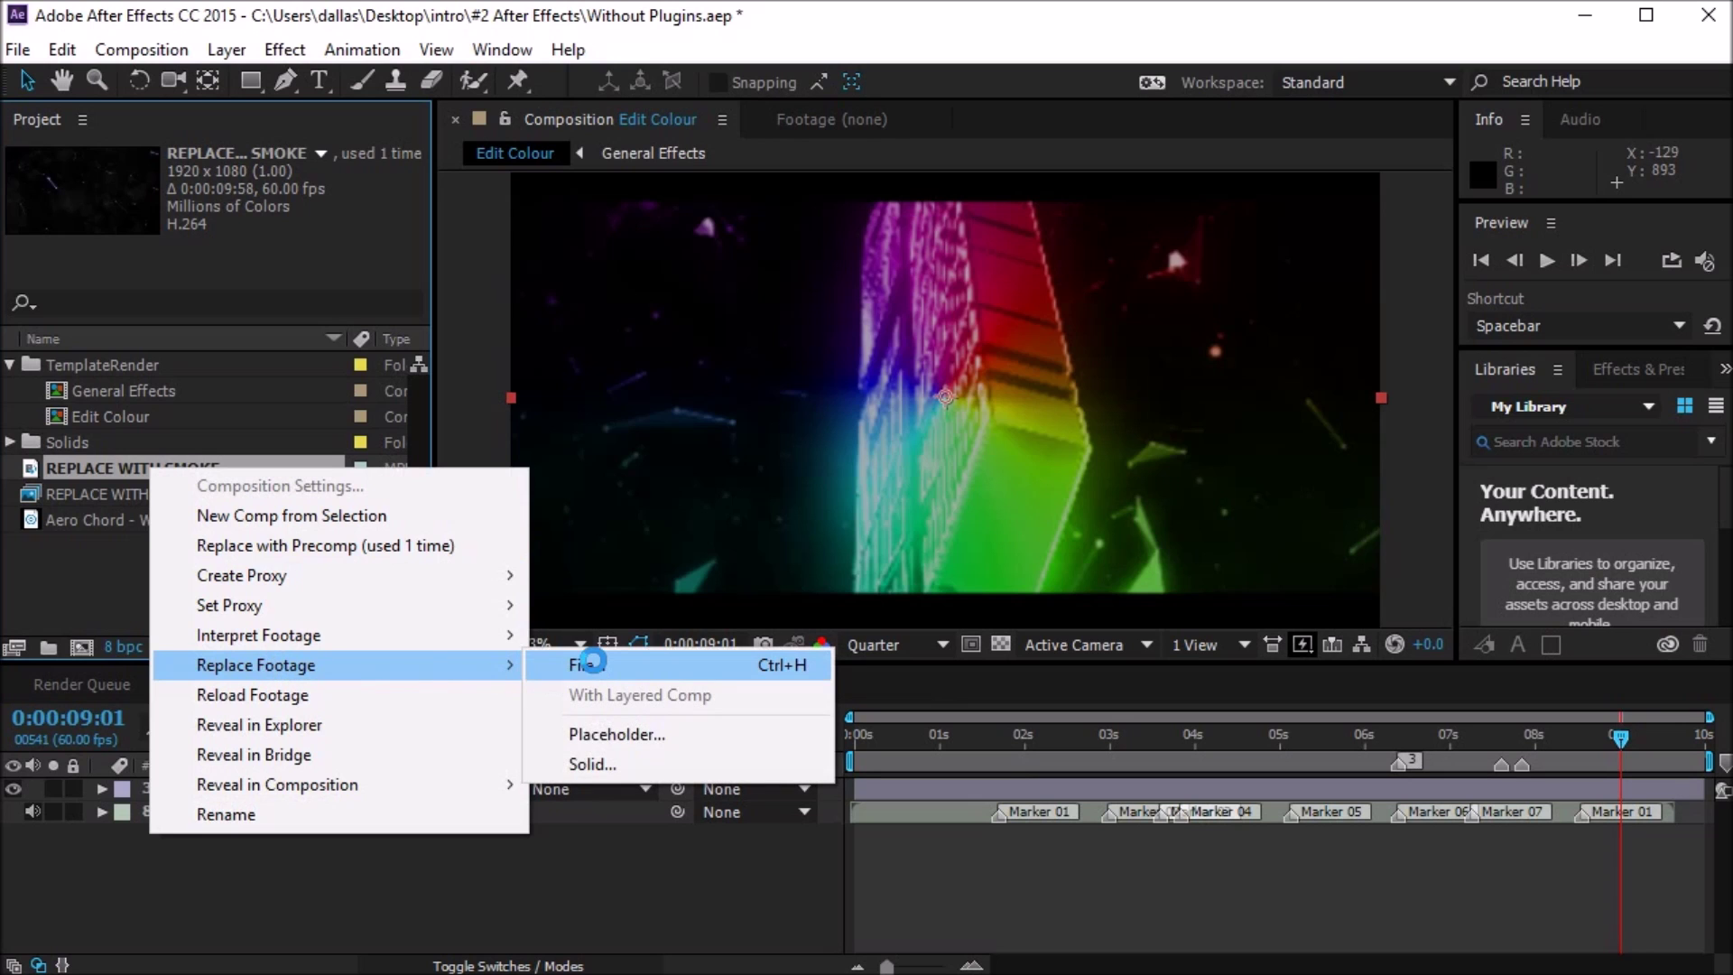
pyautogui.click(578, 665)
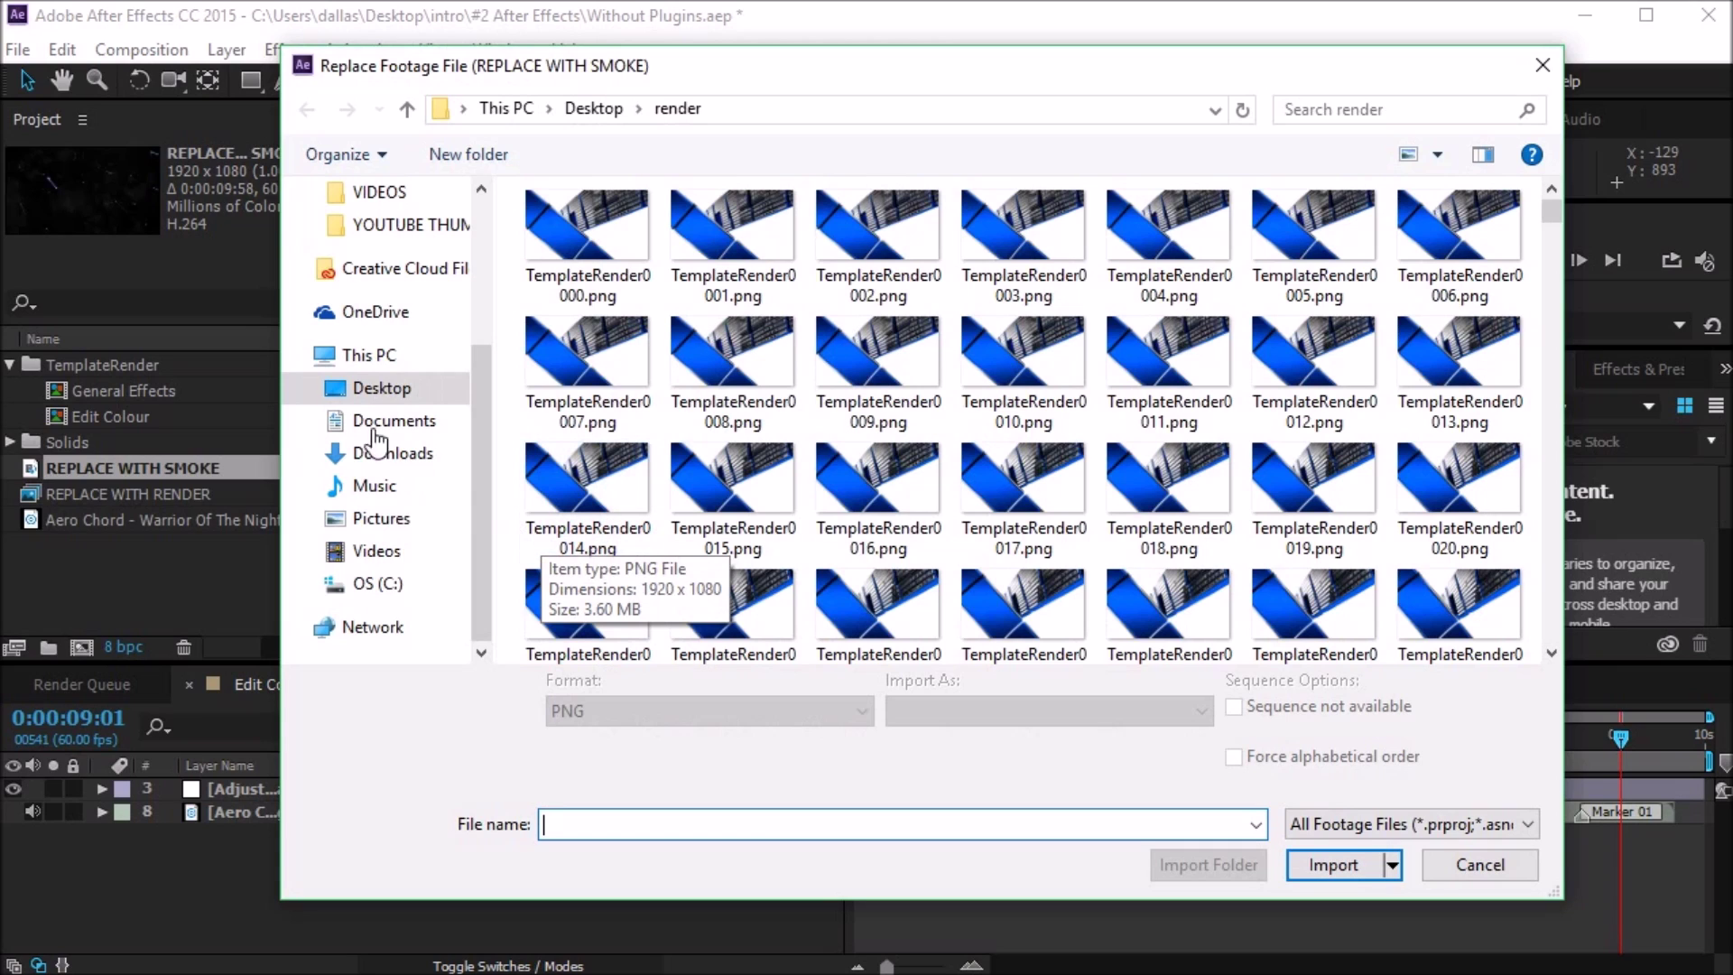
pyautogui.click(421, 362)
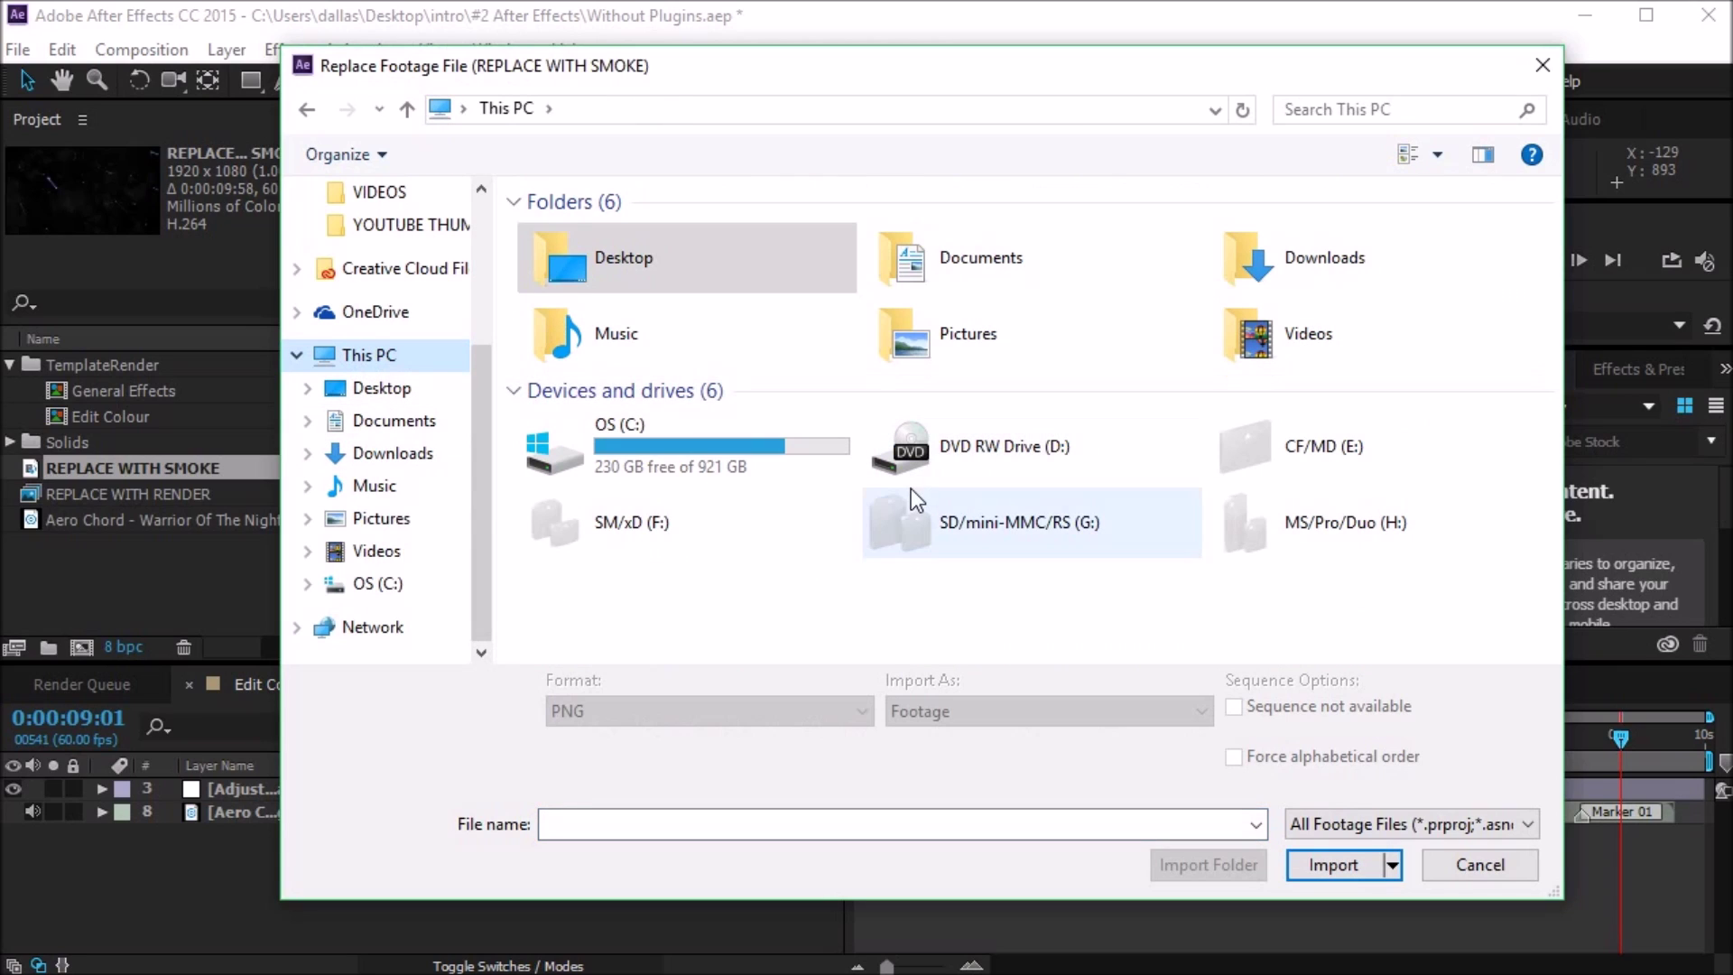
pyautogui.click(384, 386)
pyautogui.scroll(-10, 987, 445)
pyautogui.scroll(-2, 1053, 419)
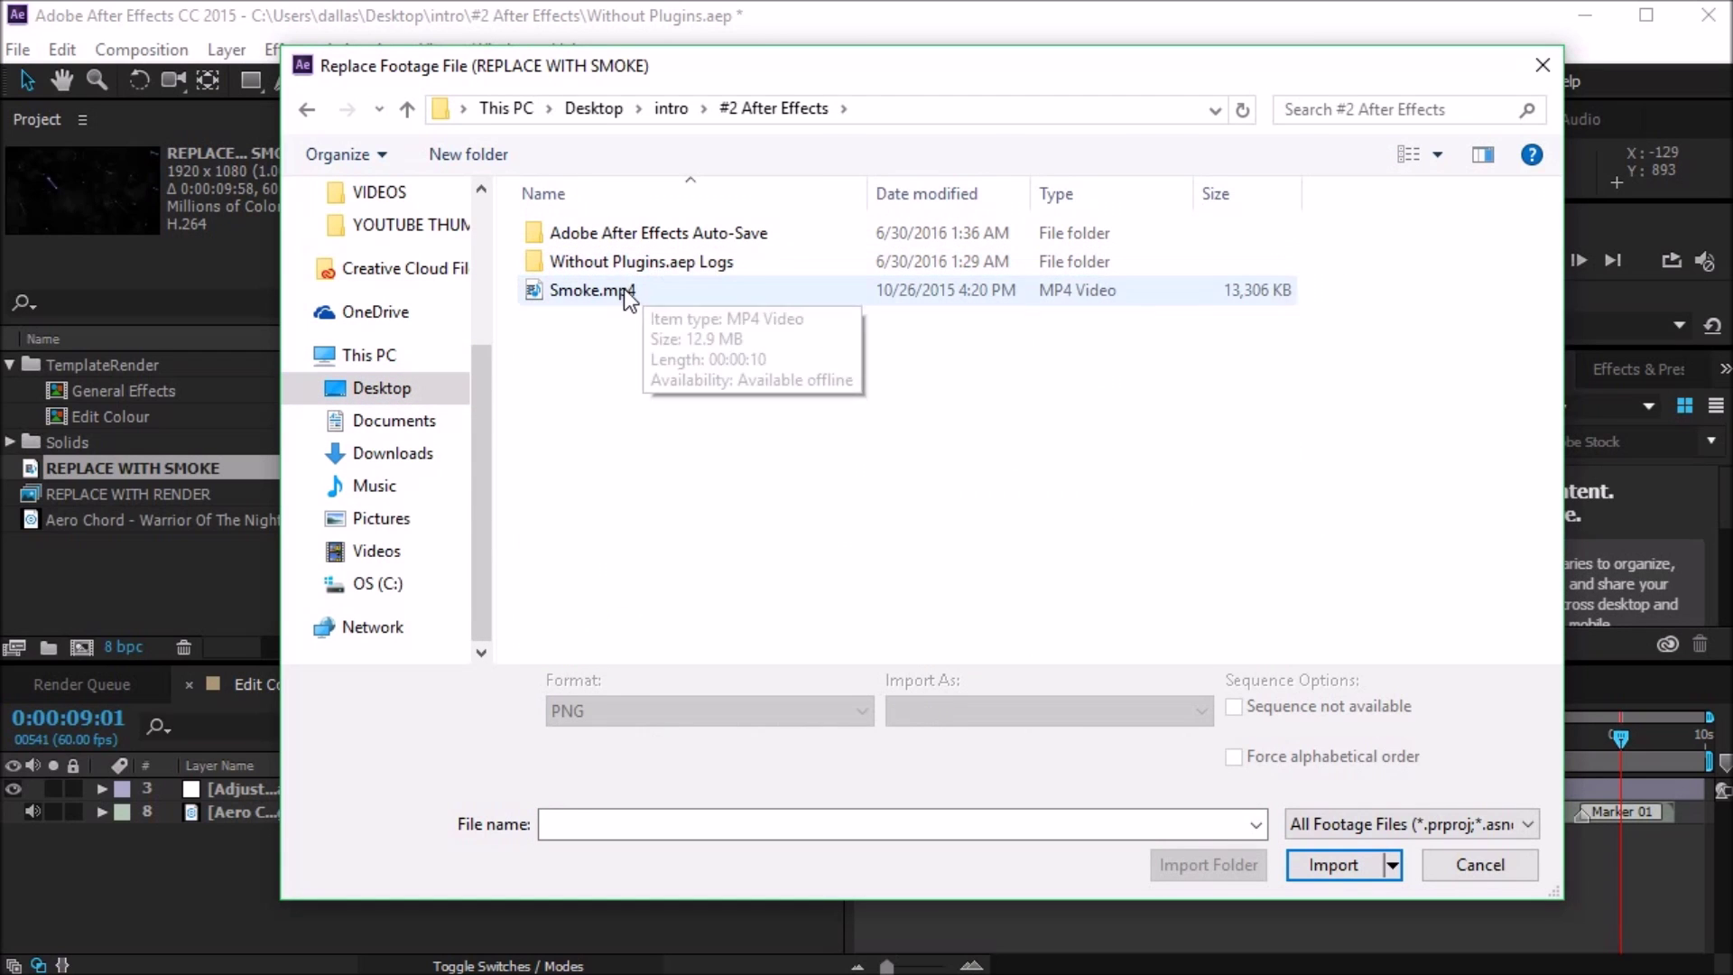
pyautogui.click(632, 289)
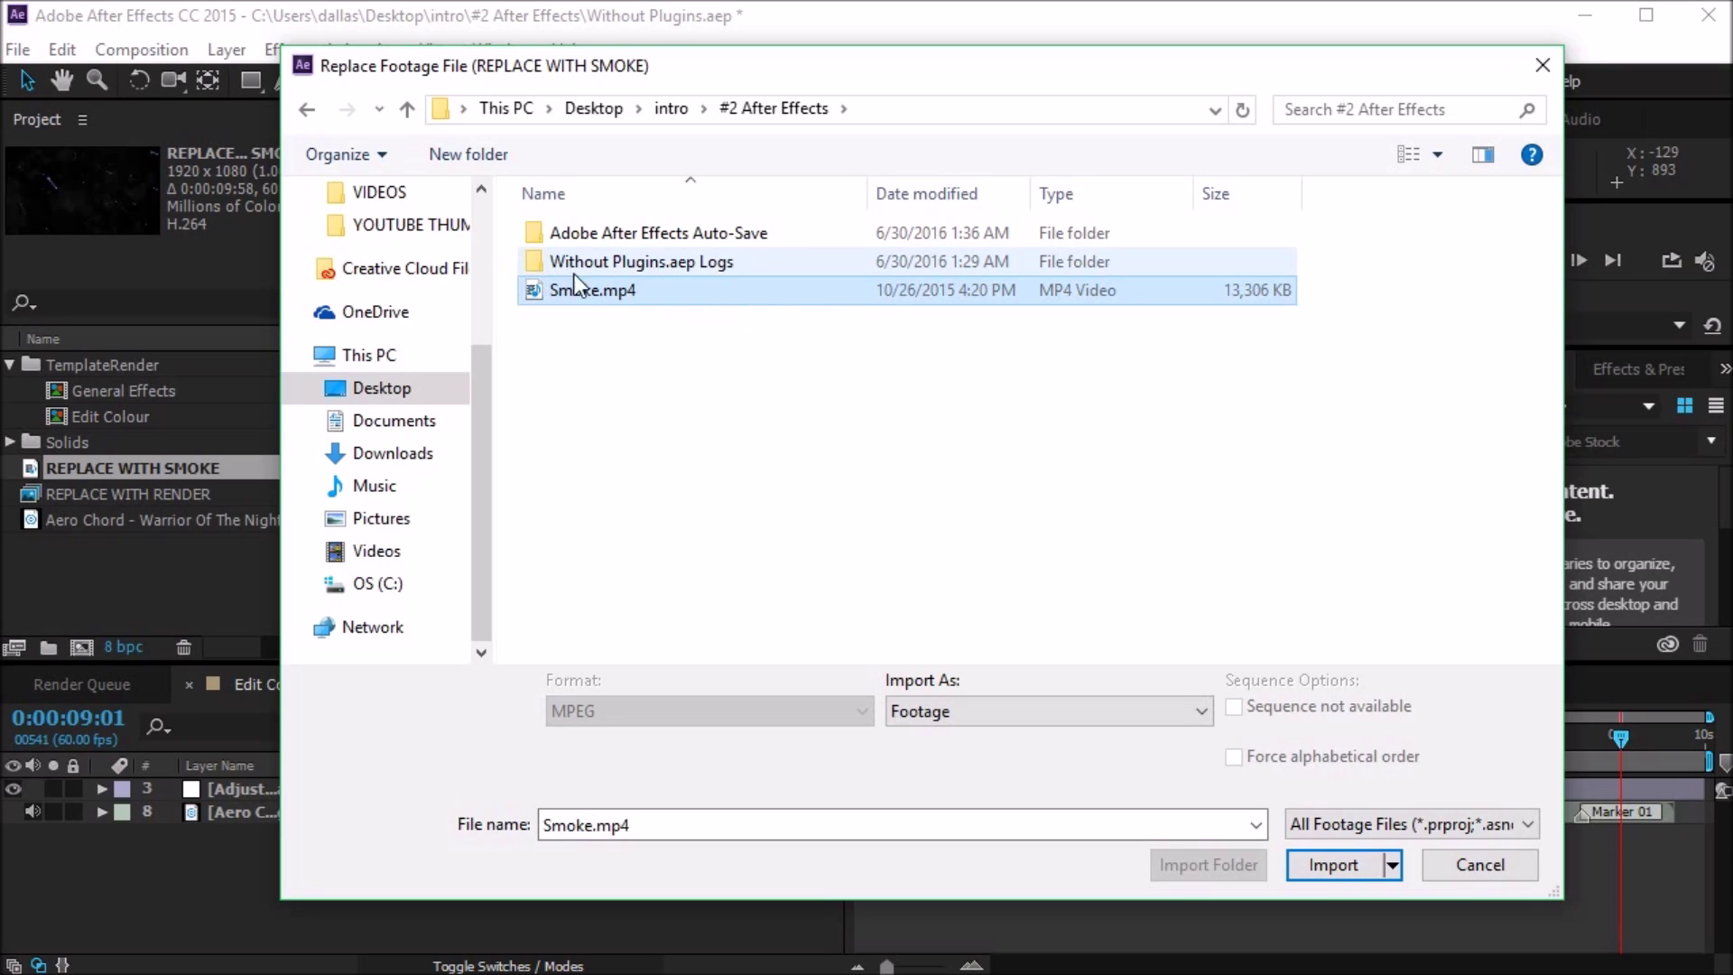
pyautogui.click(1335, 865)
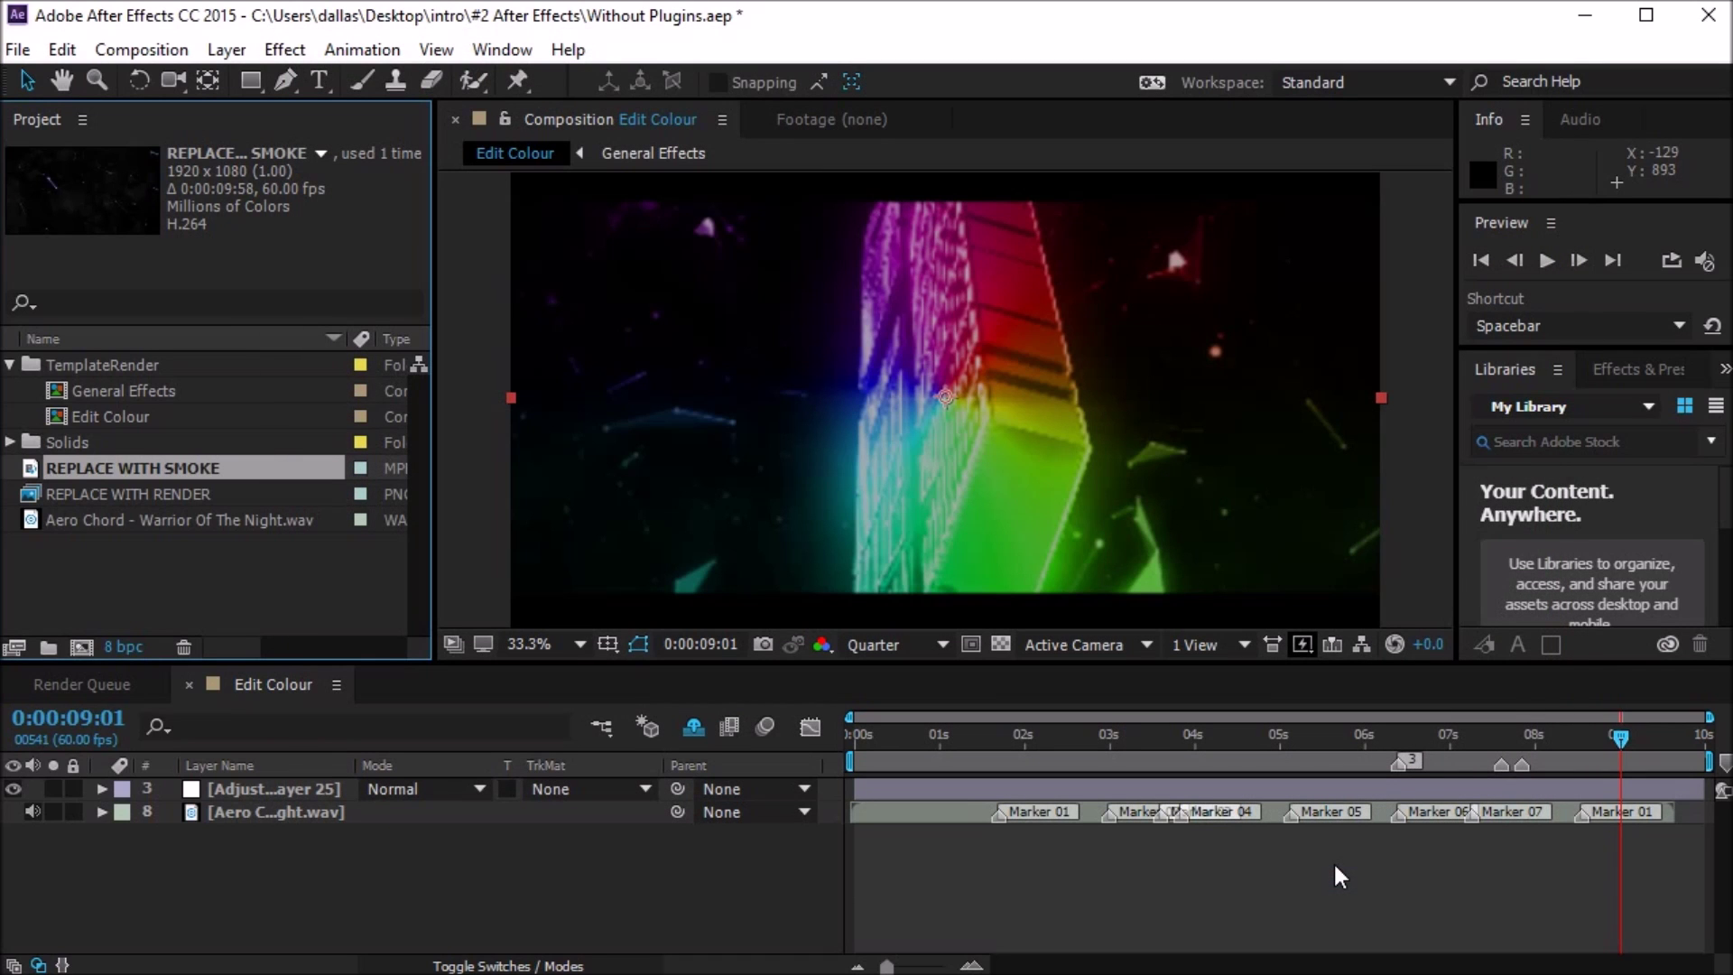
pyautogui.click(91, 522)
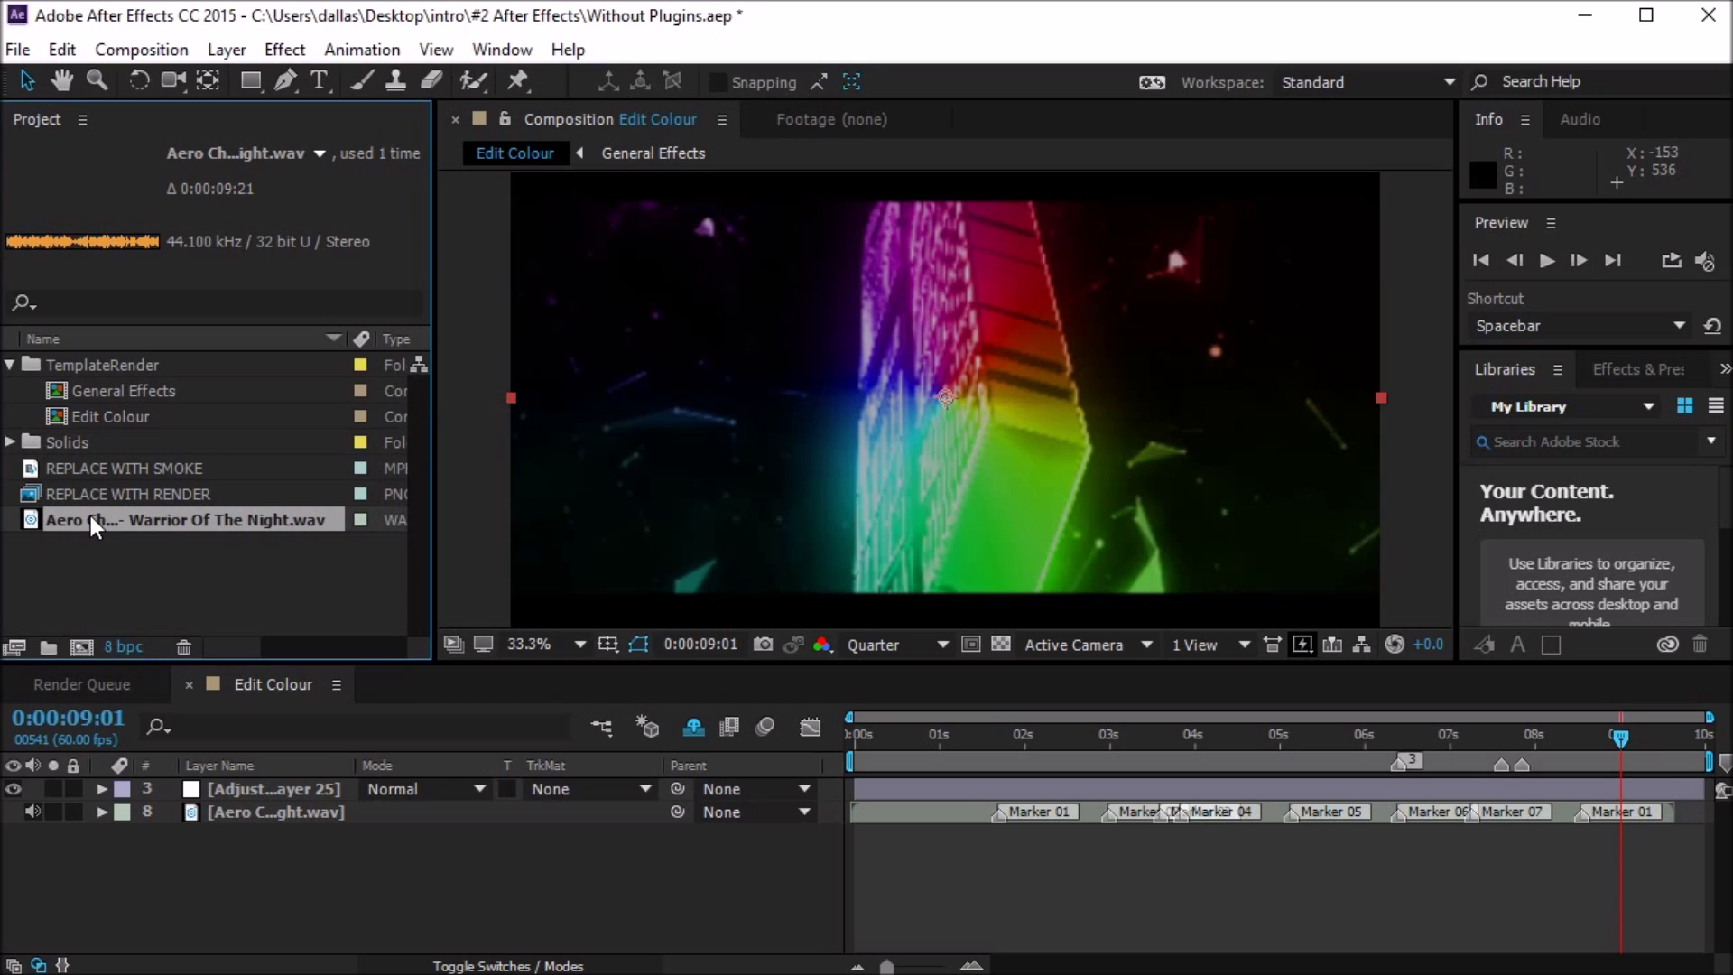
pyautogui.rightClick(115, 522)
pyautogui.moveTo(304, 730)
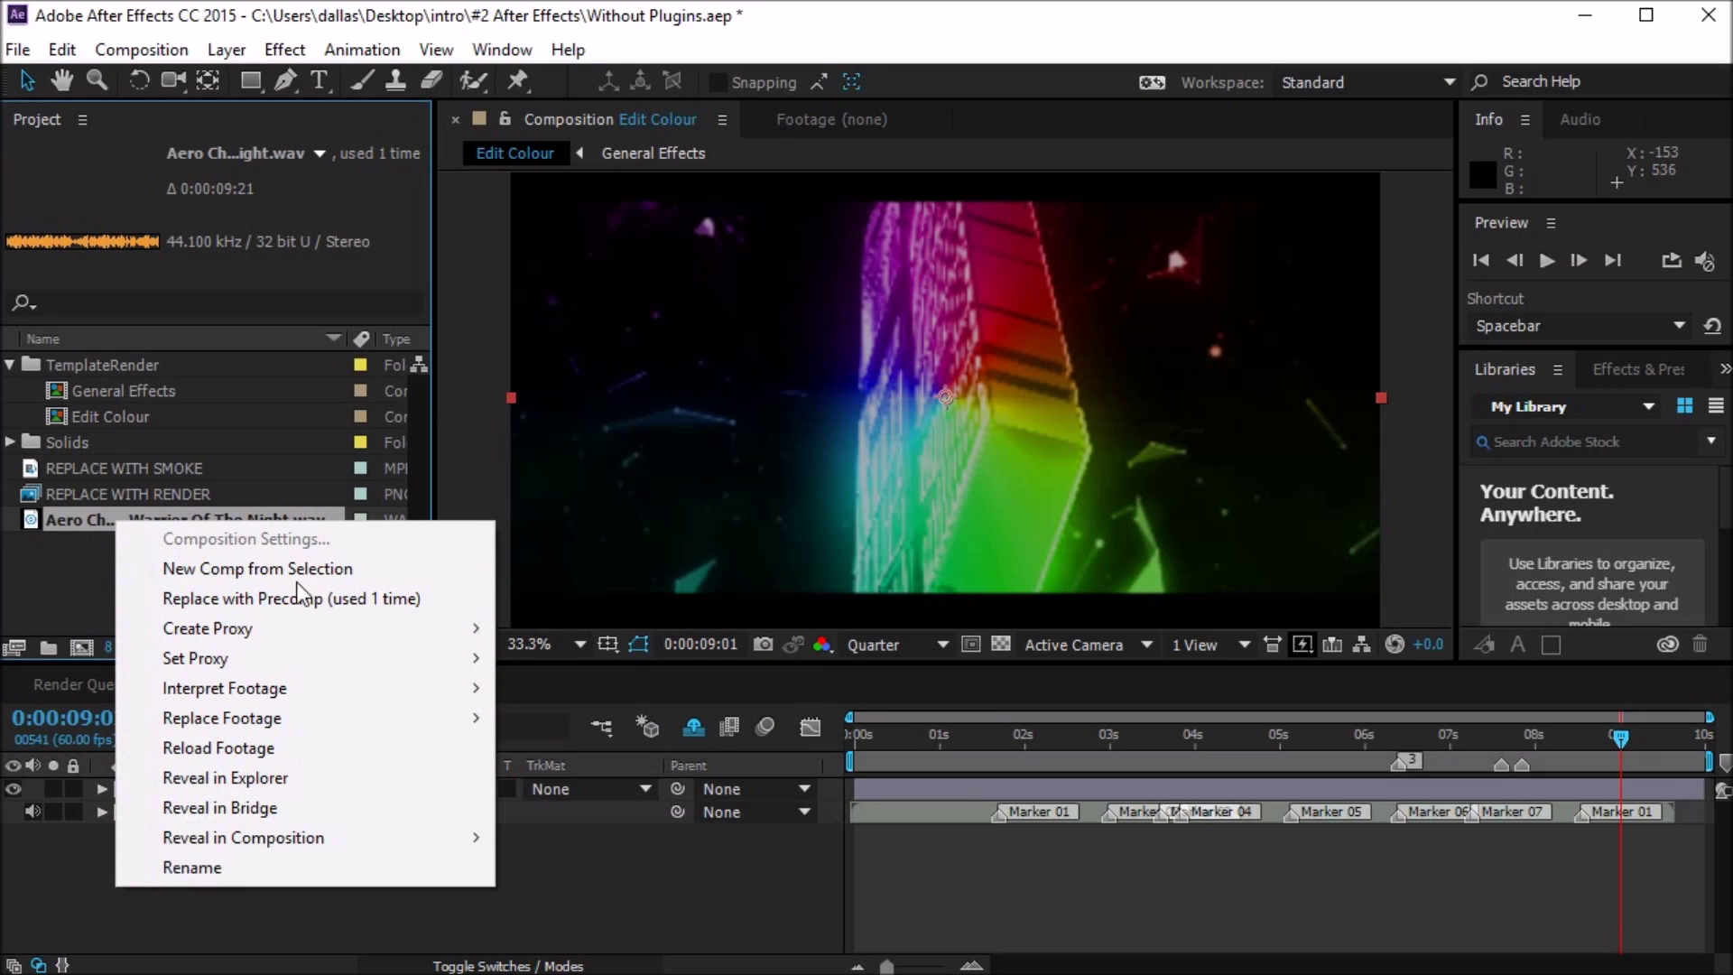
pyautogui.click(77, 591)
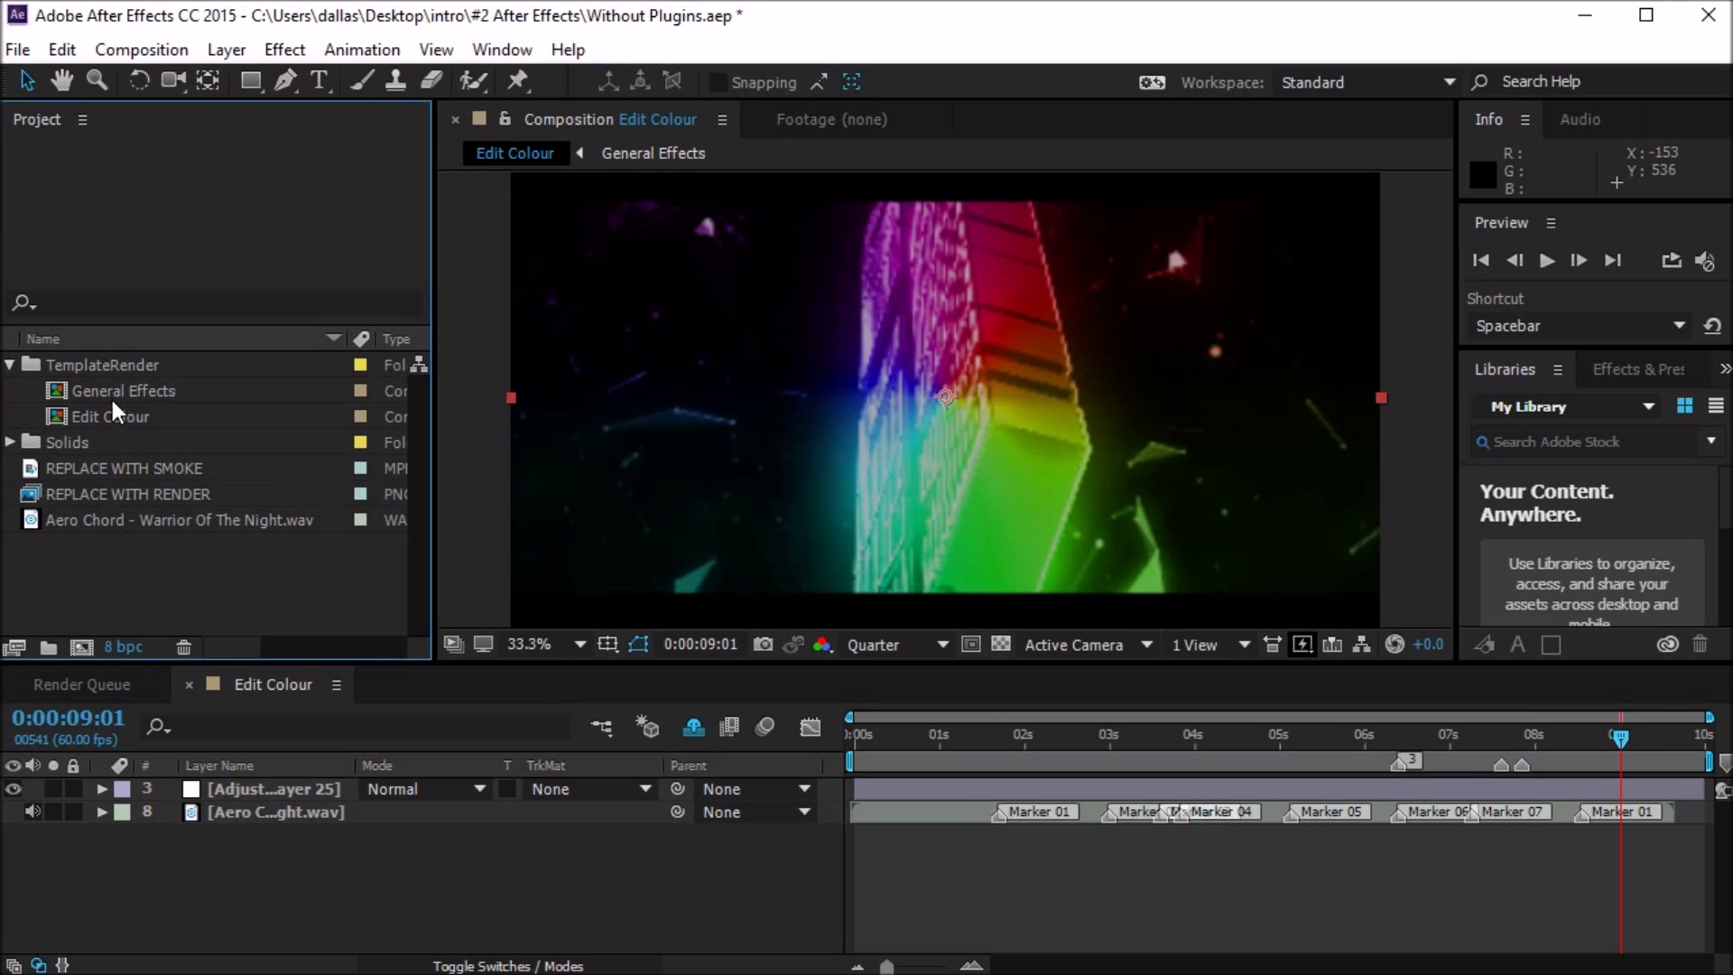
pyautogui.rightClick(132, 391)
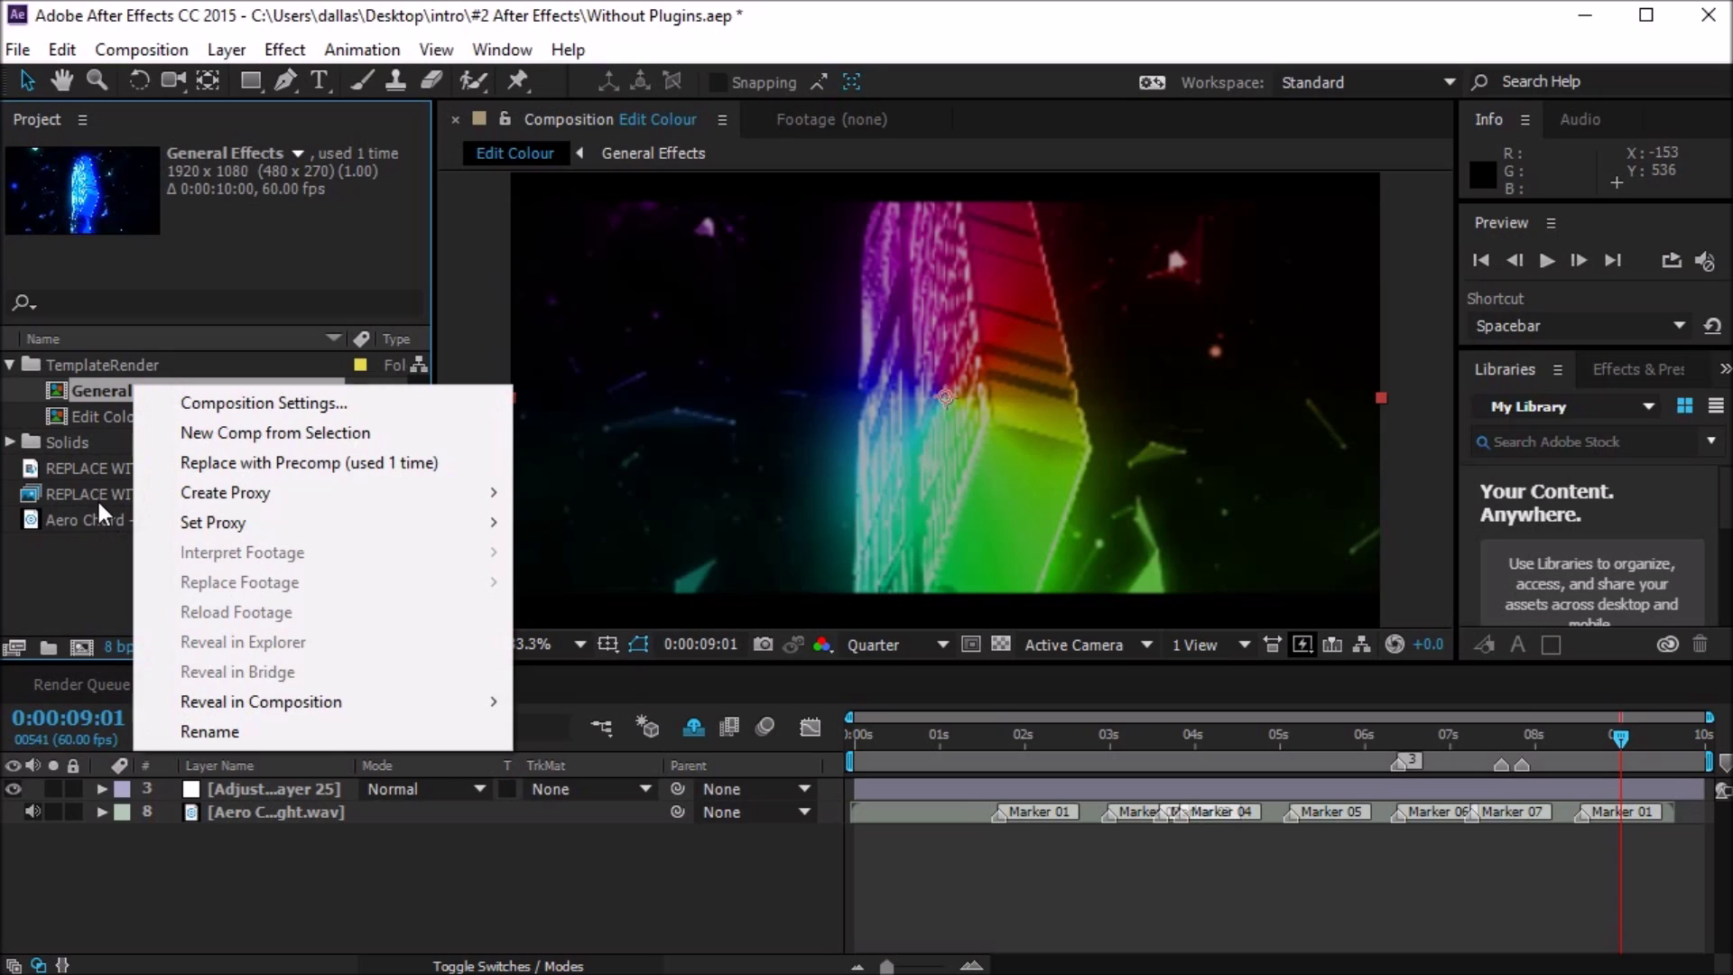
pyautogui.click(58, 574)
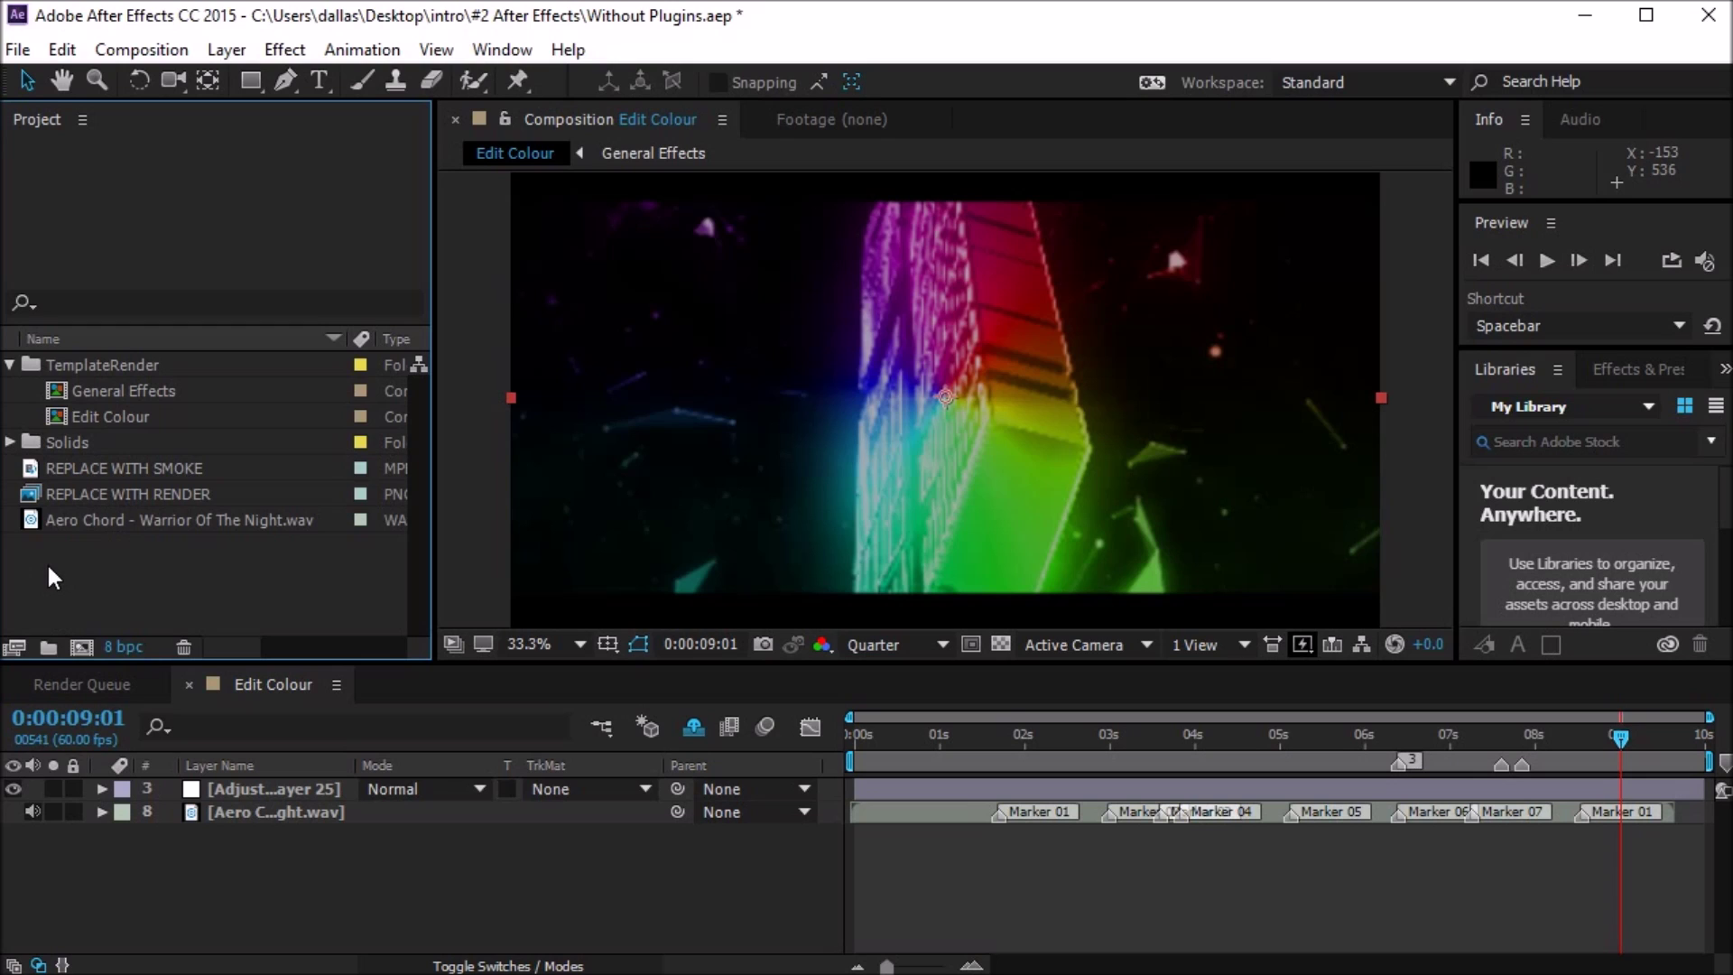
# Add the Edit Colour composition to the render queue, and delete the older queue item that outputs to Template.avi.
pyautogui.click(139, 46)
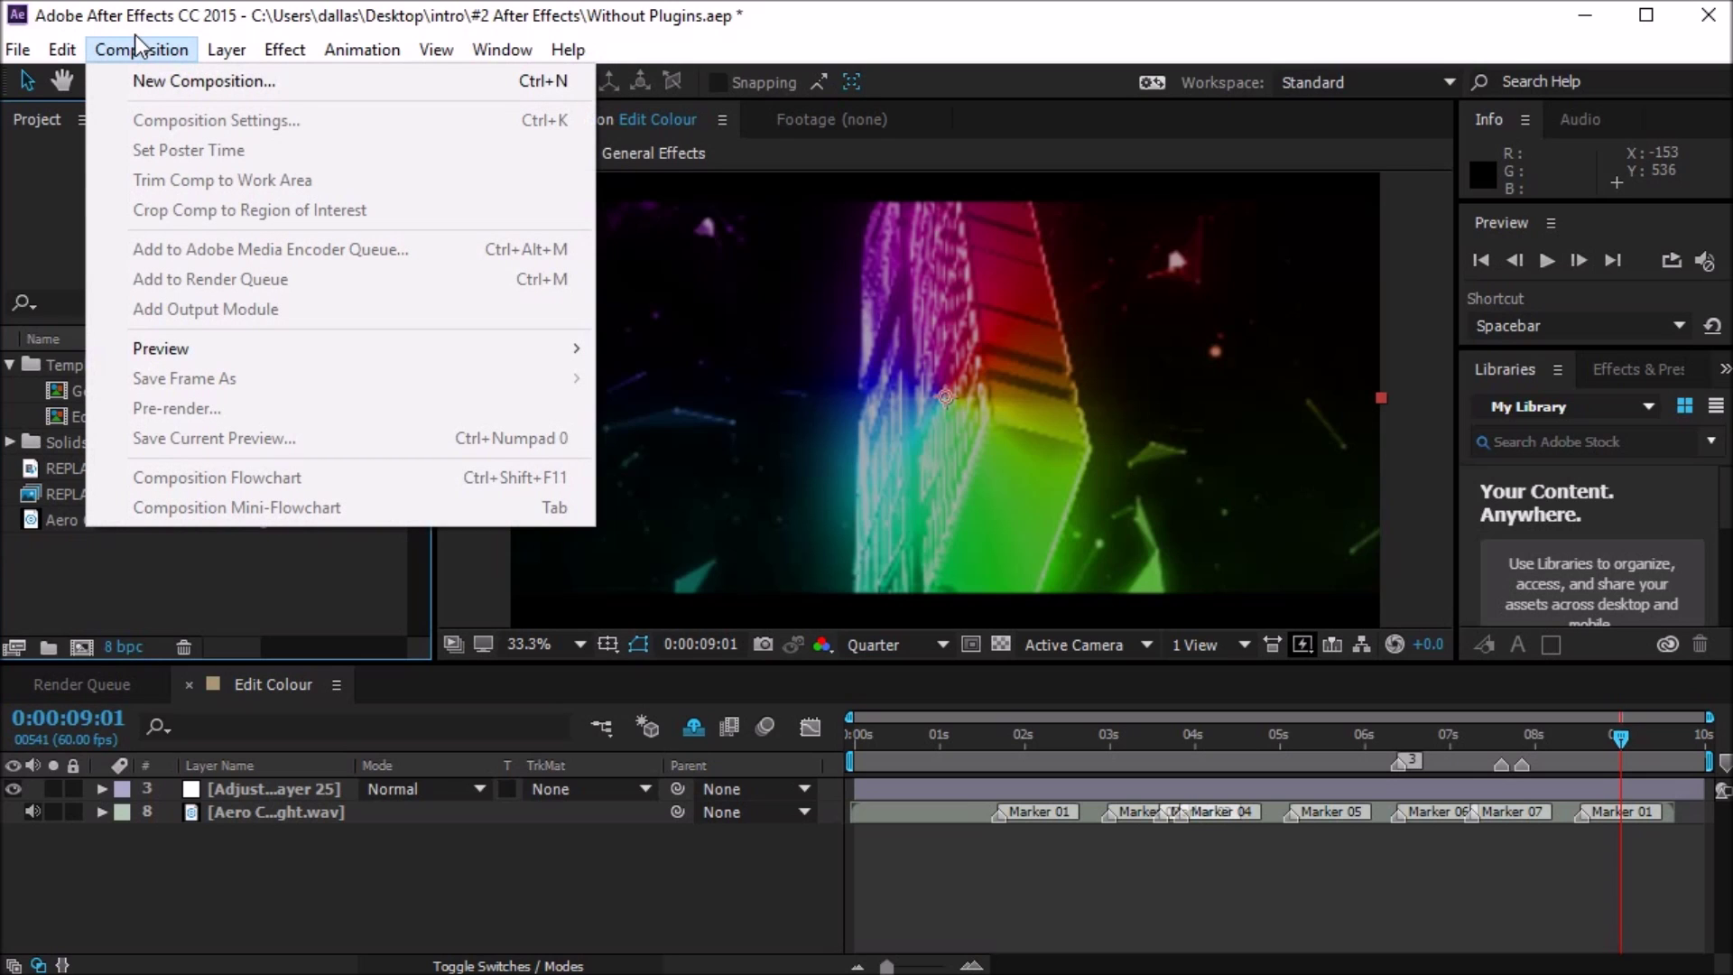
pyautogui.click(124, 862)
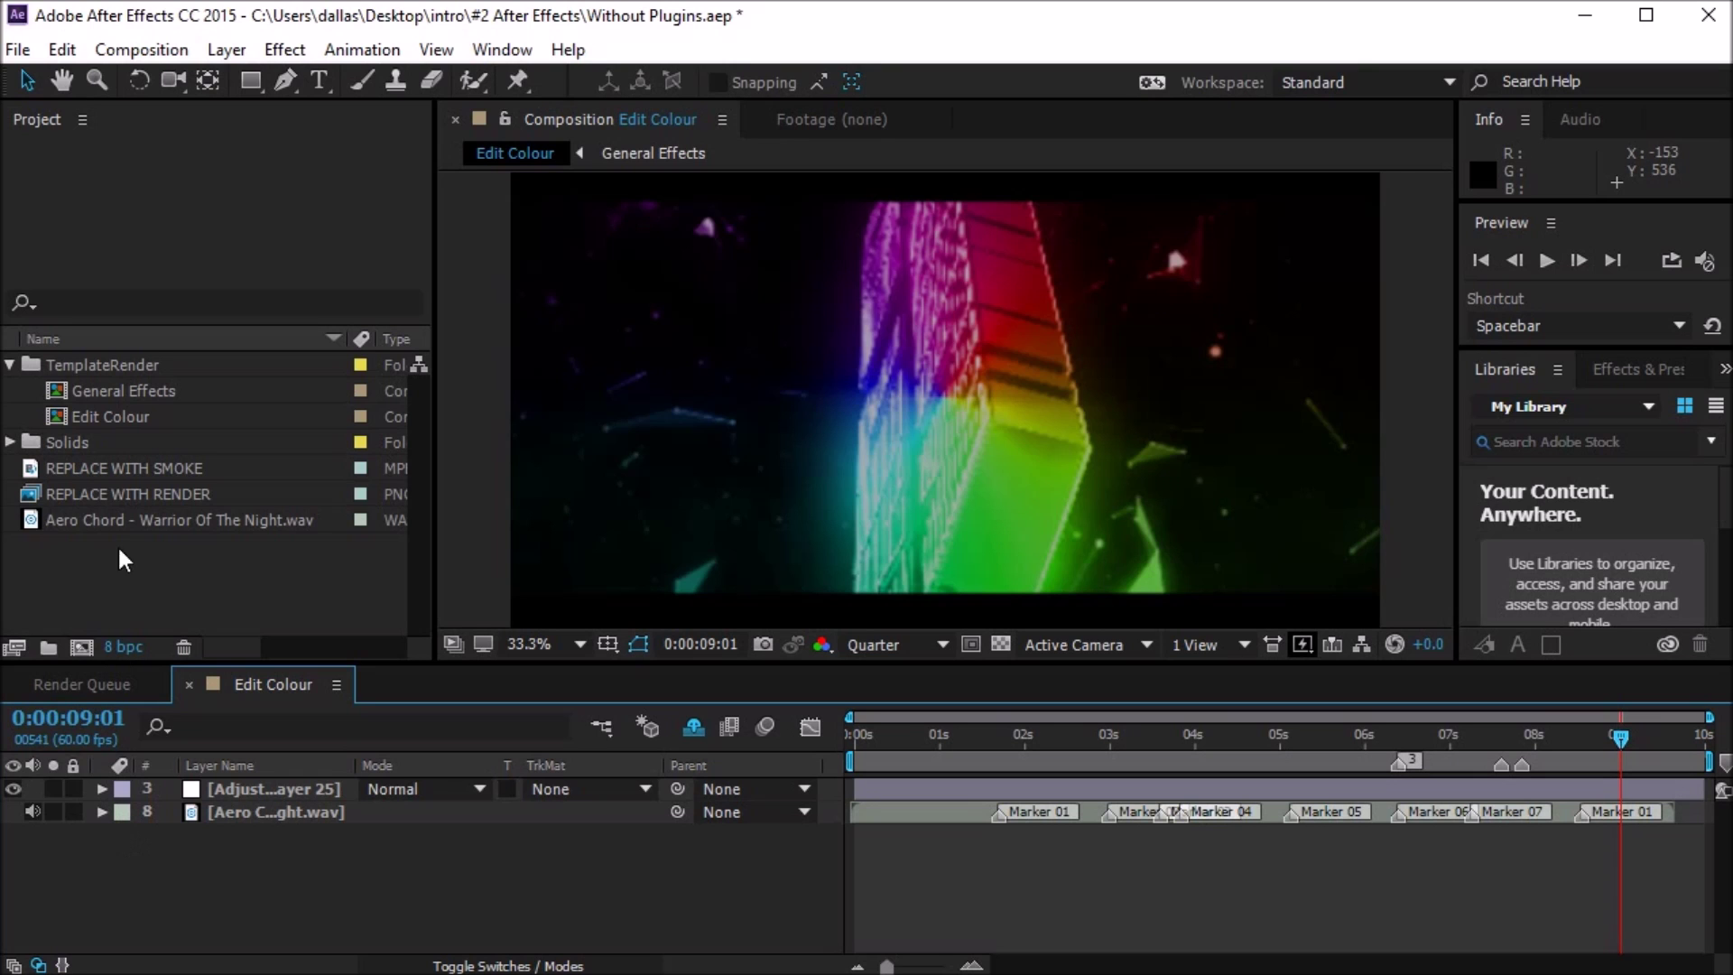
pyautogui.click(152, 54)
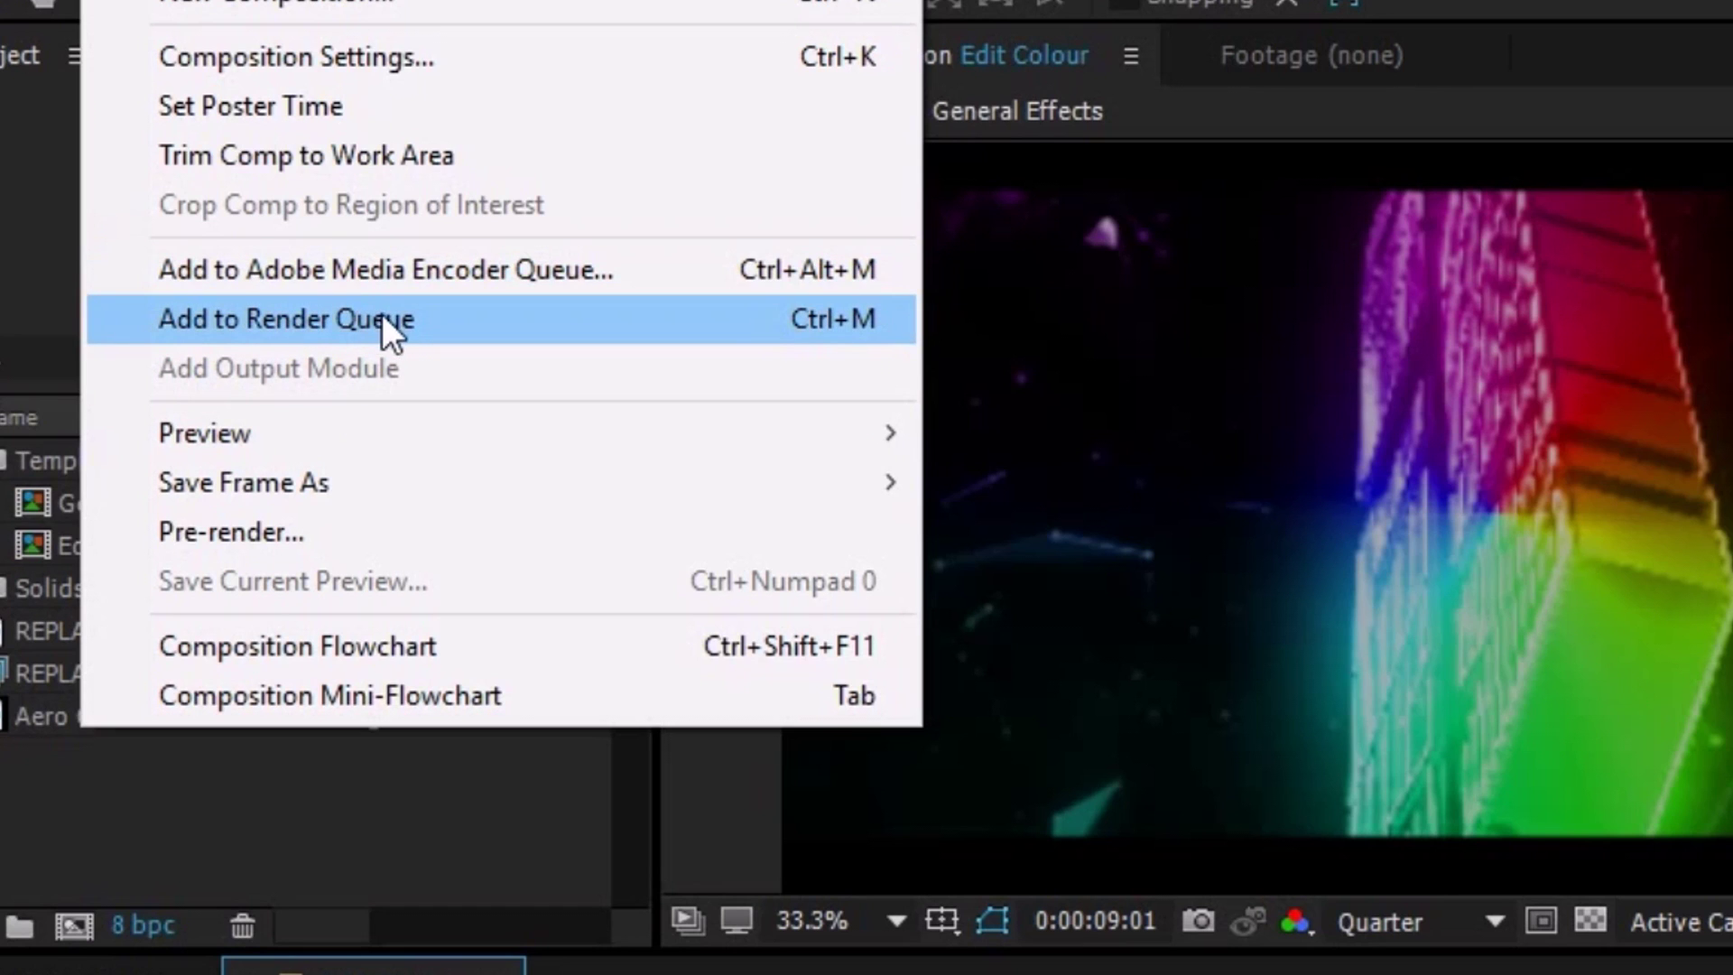
pyautogui.click(415, 318)
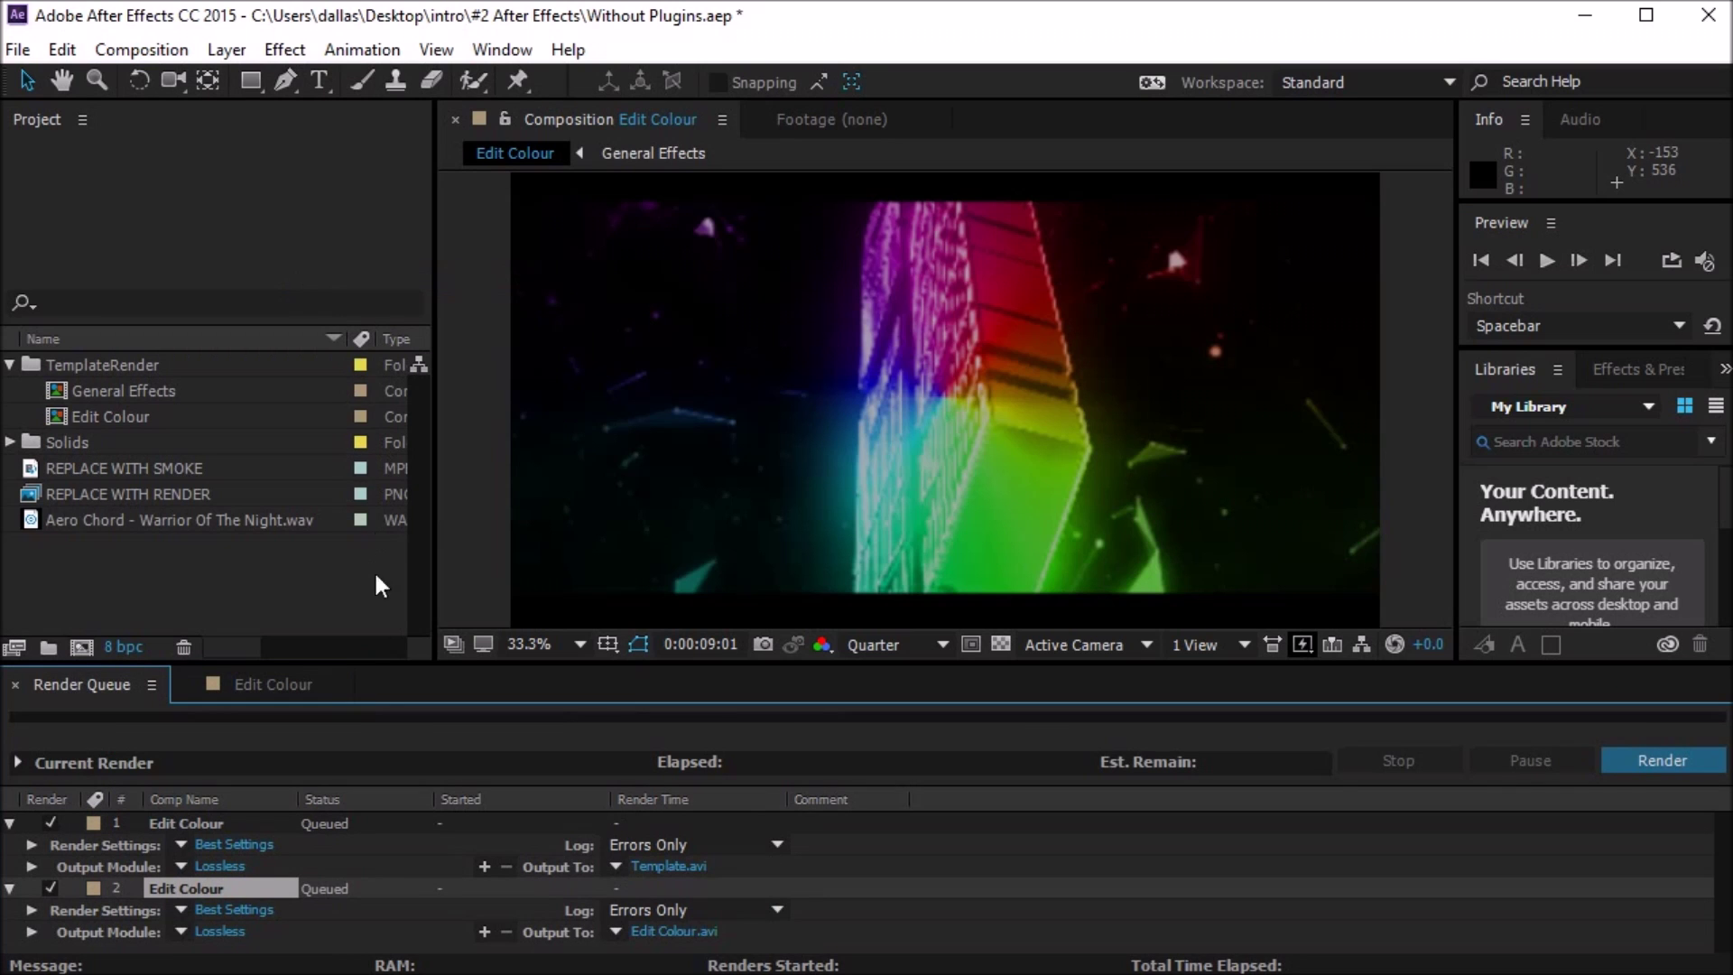
pyautogui.click(206, 823)
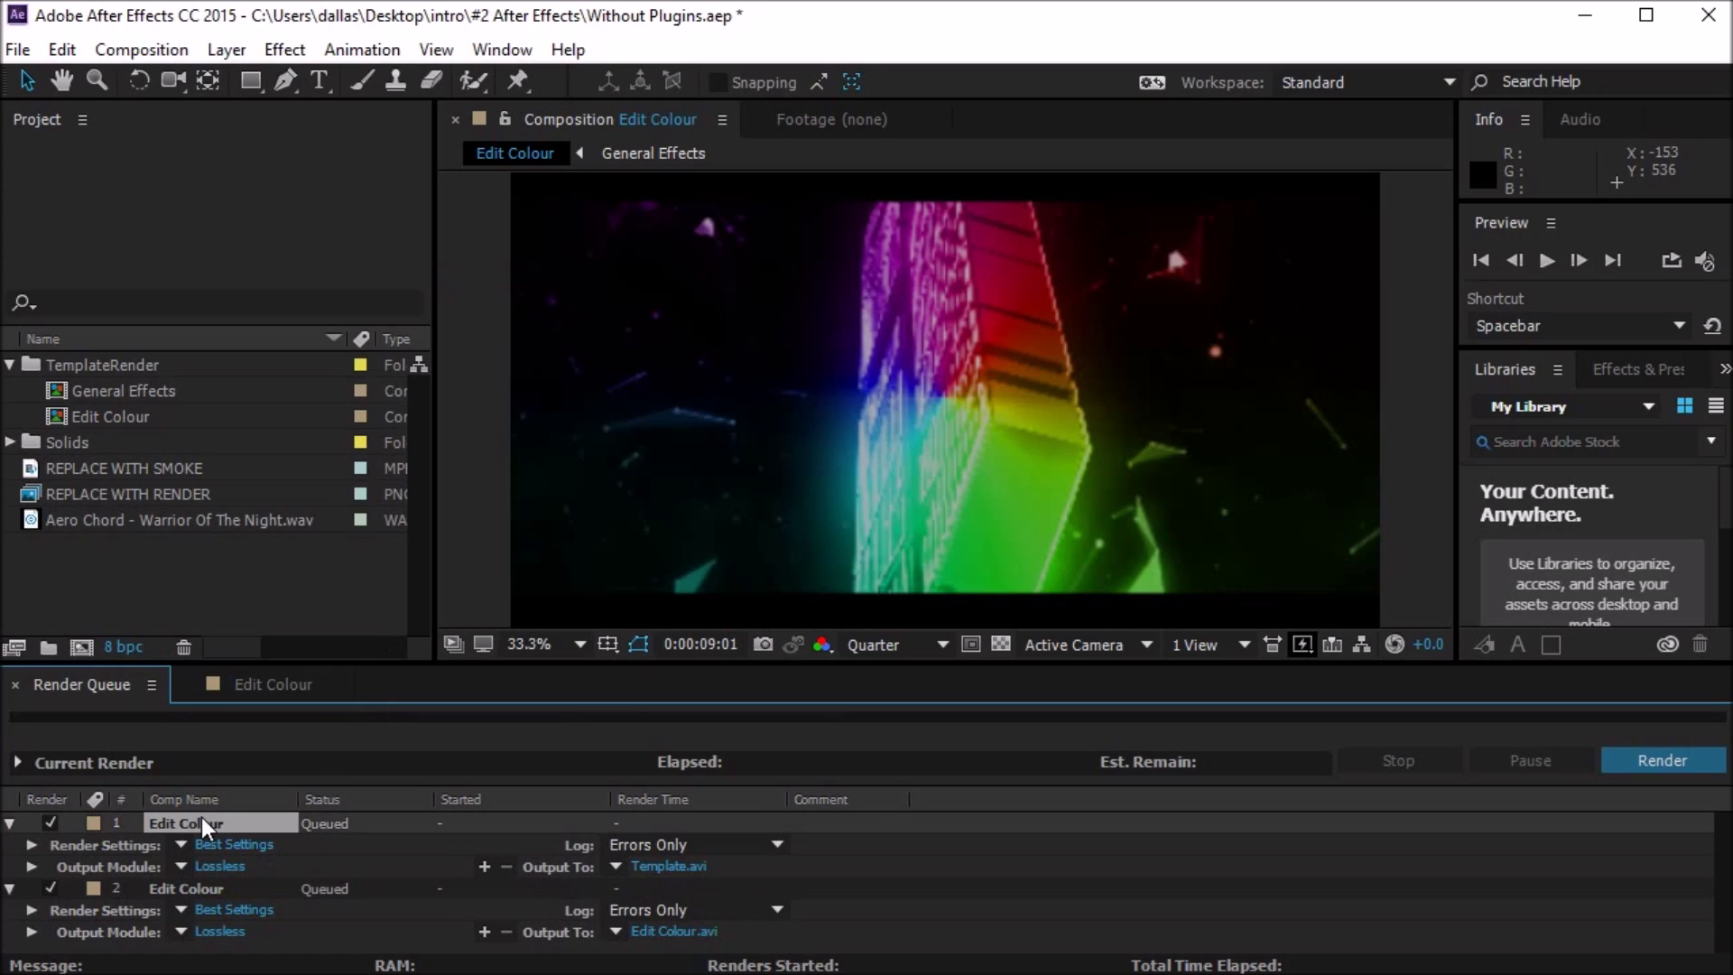
pyautogui.press('Delete')
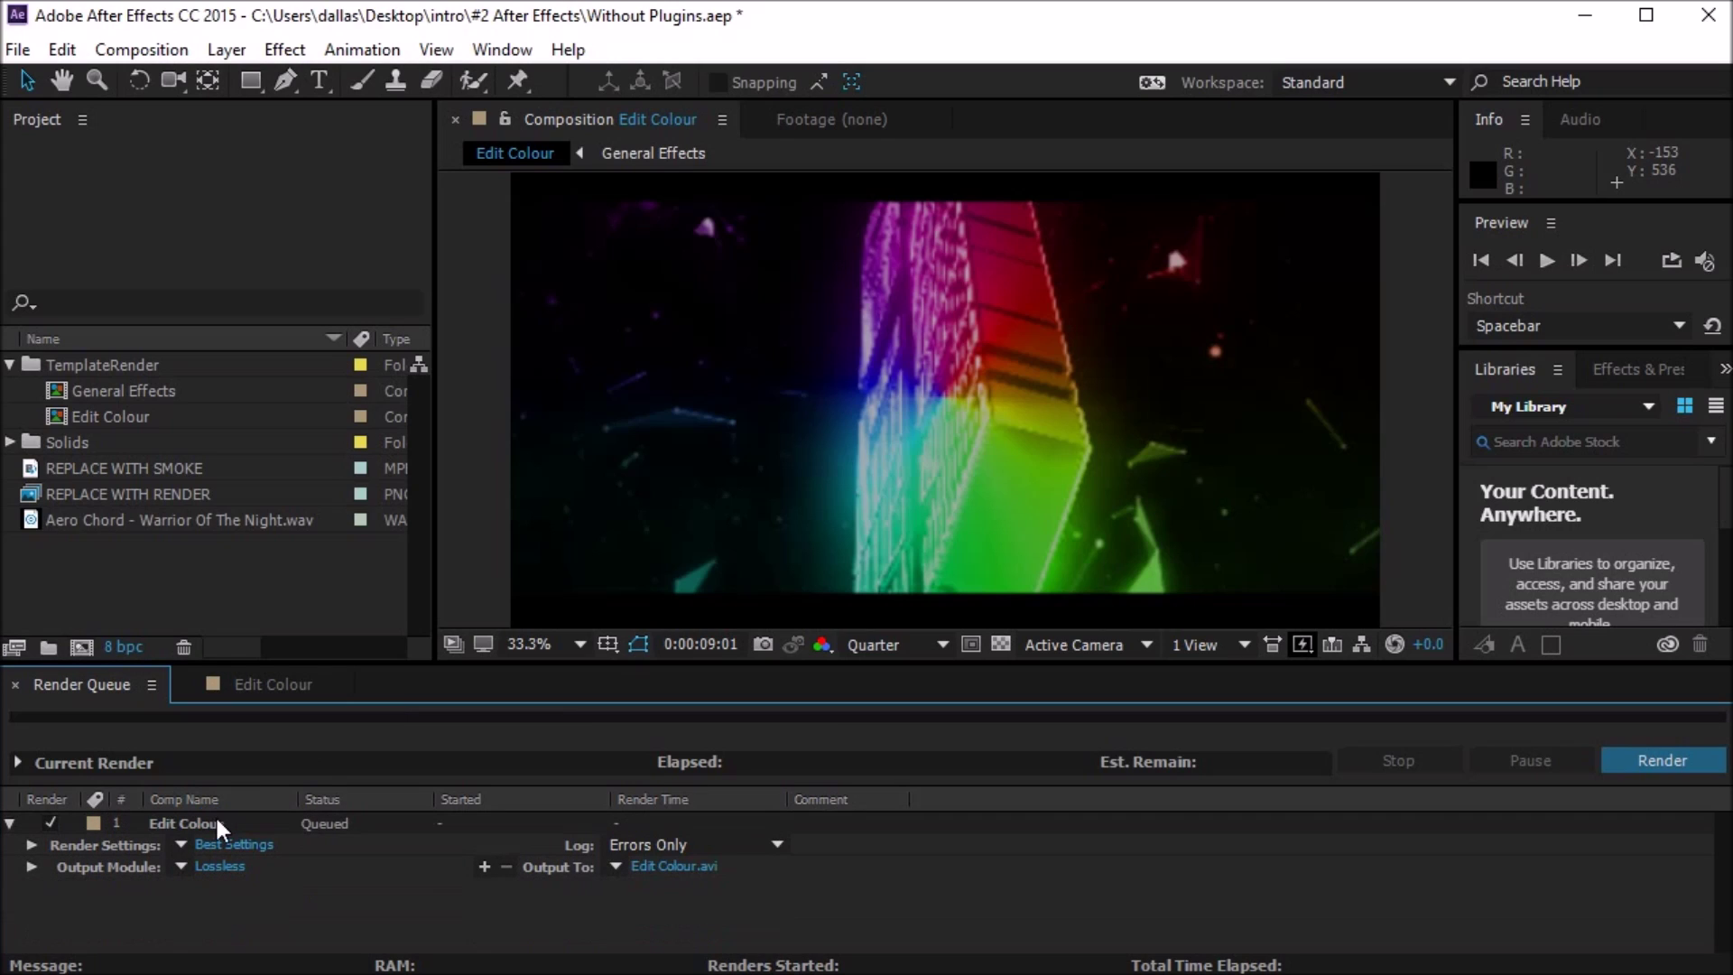
# Accept the Edit Colour queue item's render settings with Best quality, Full resolution and the Work Area Only time span, and start the render.
pyautogui.click(192, 826)
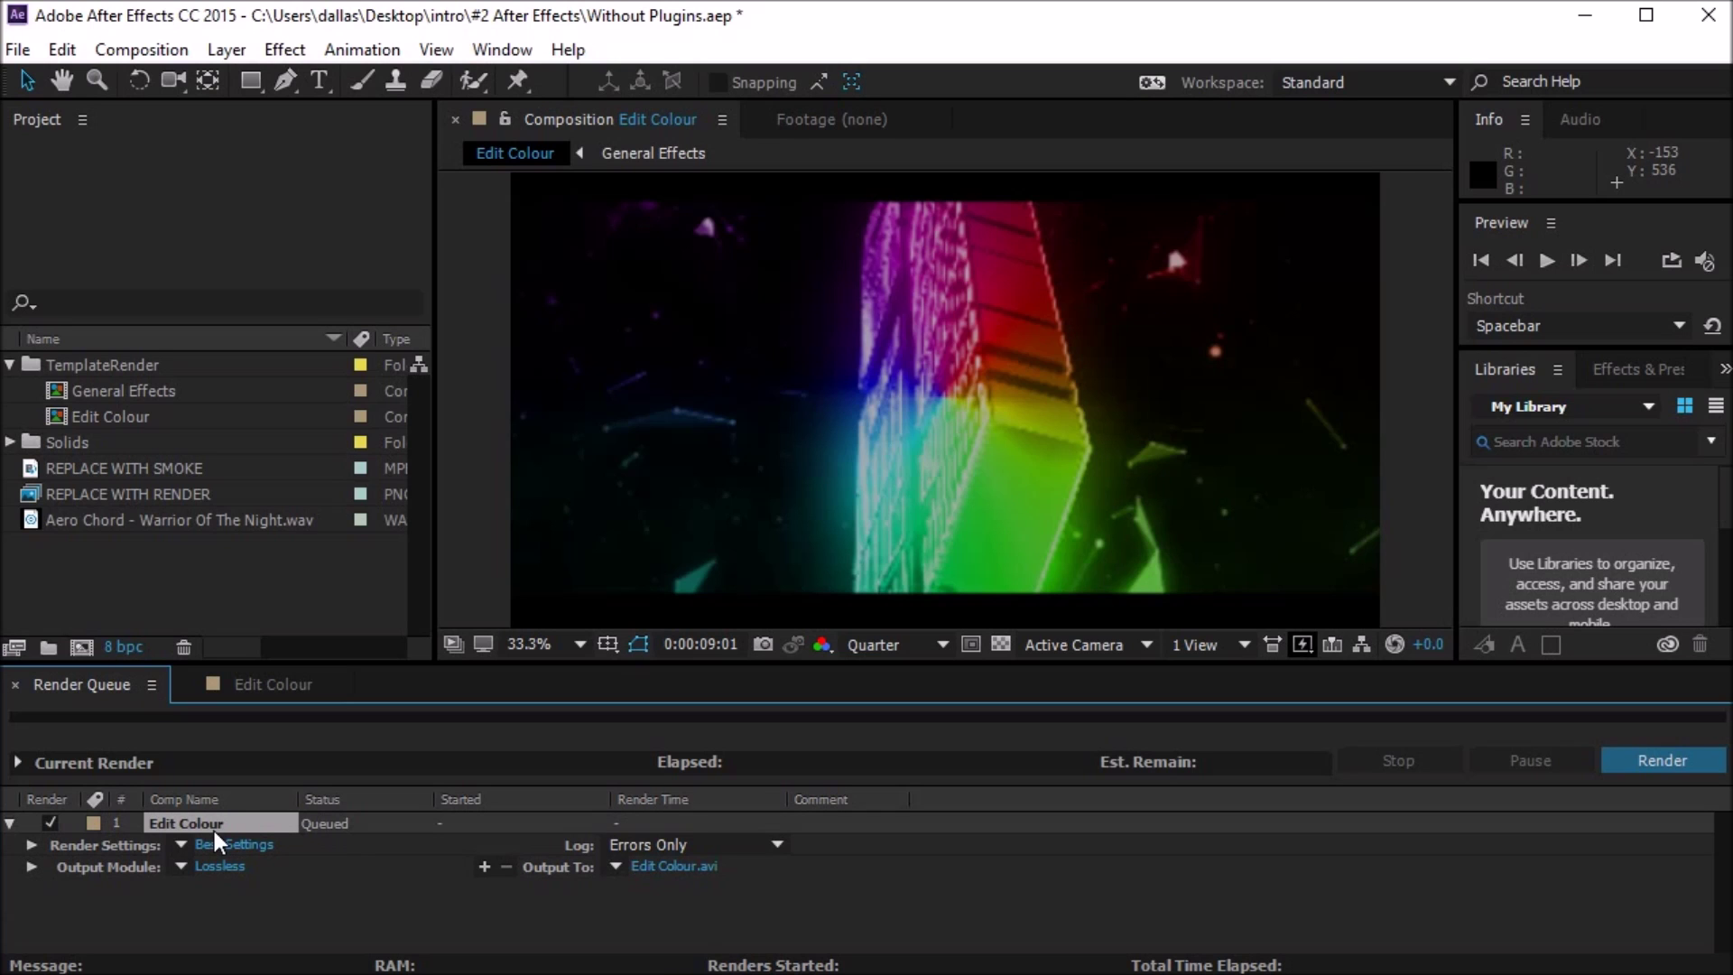
pyautogui.click(256, 845)
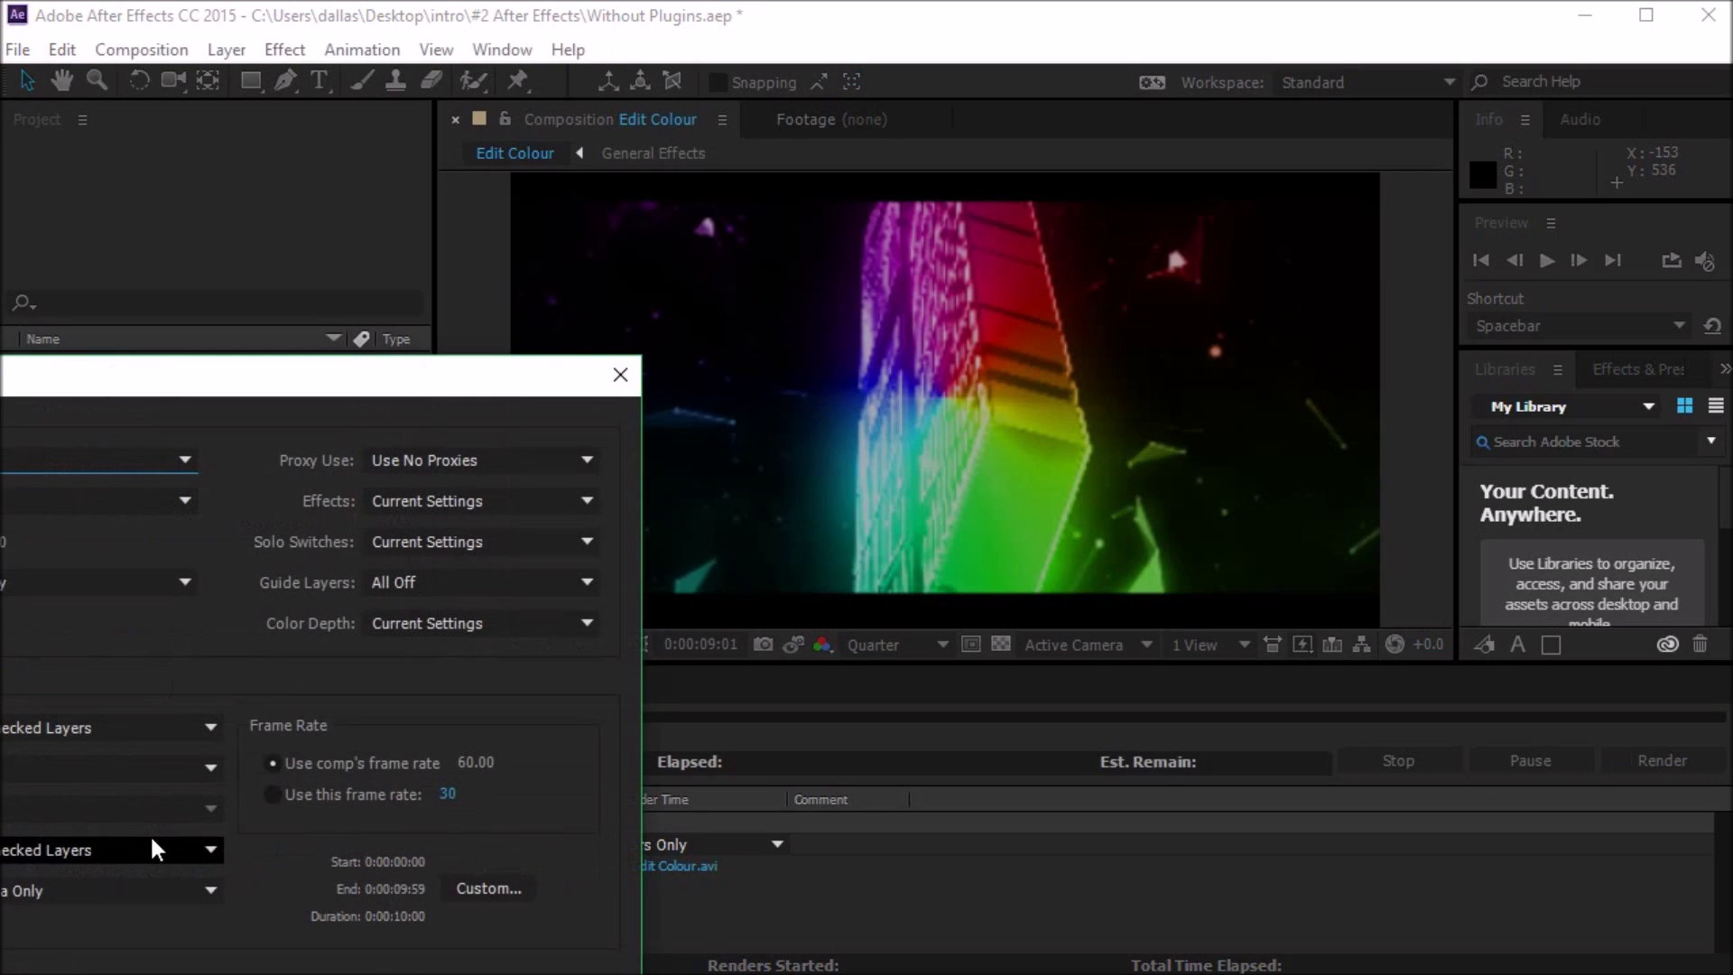
pyautogui.moveTo(224, 395); pyautogui.dragTo(769, 130)
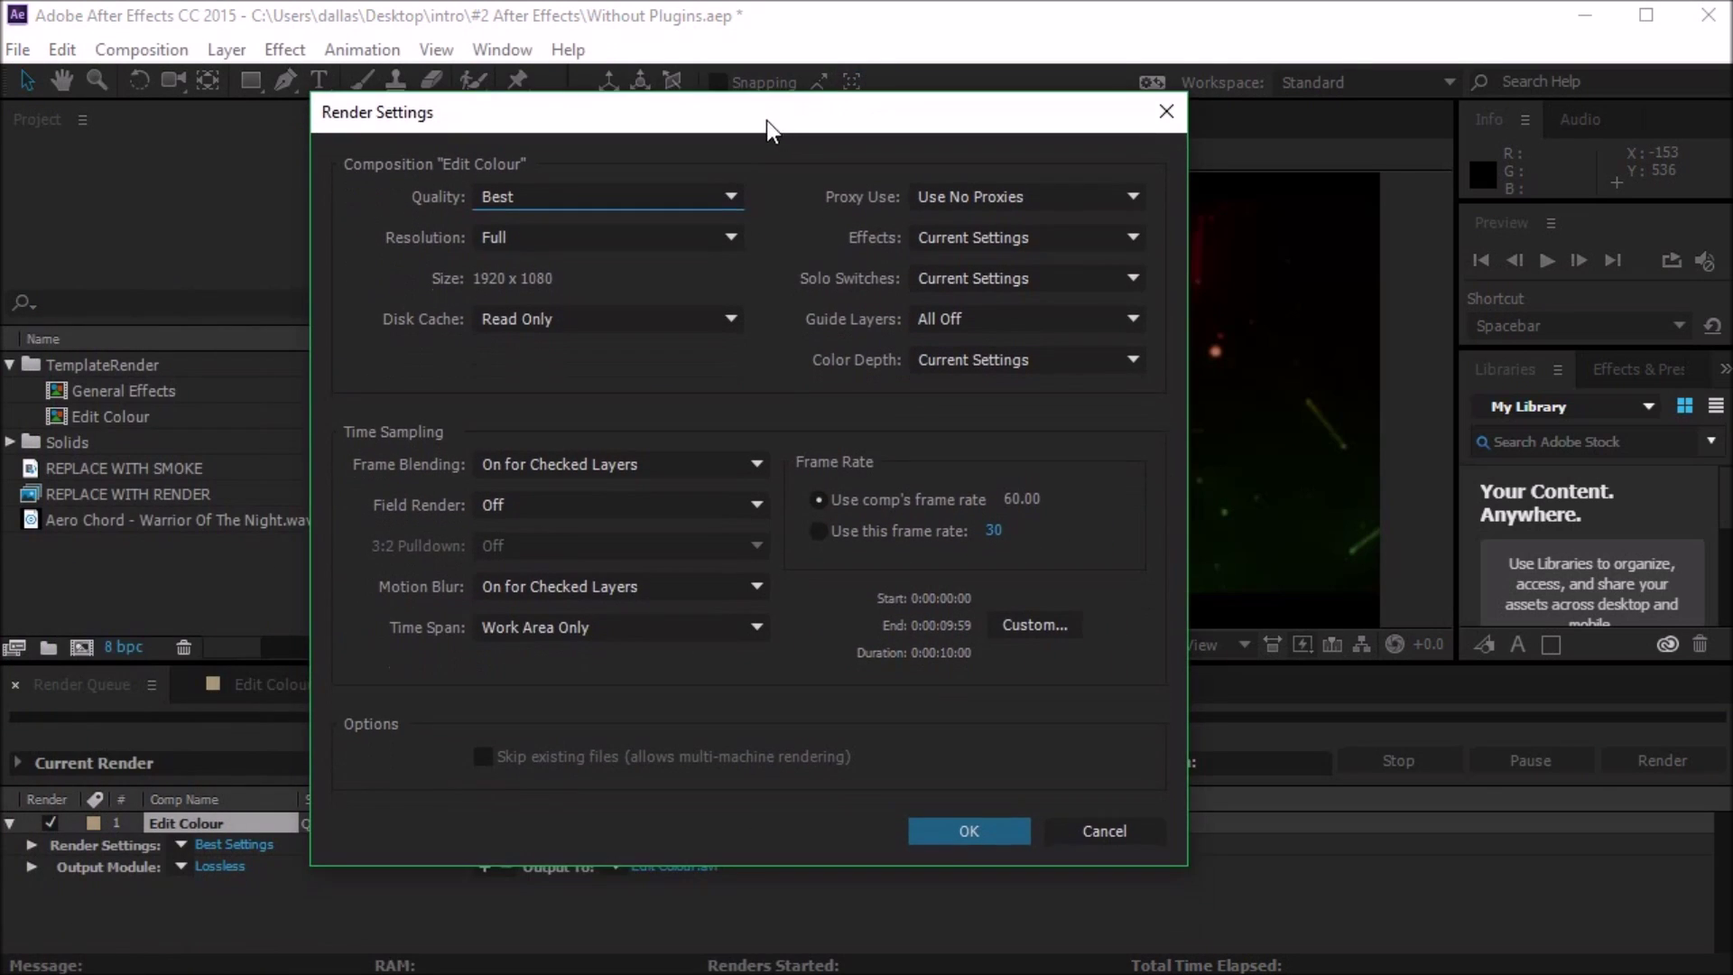
pyautogui.press('Return')
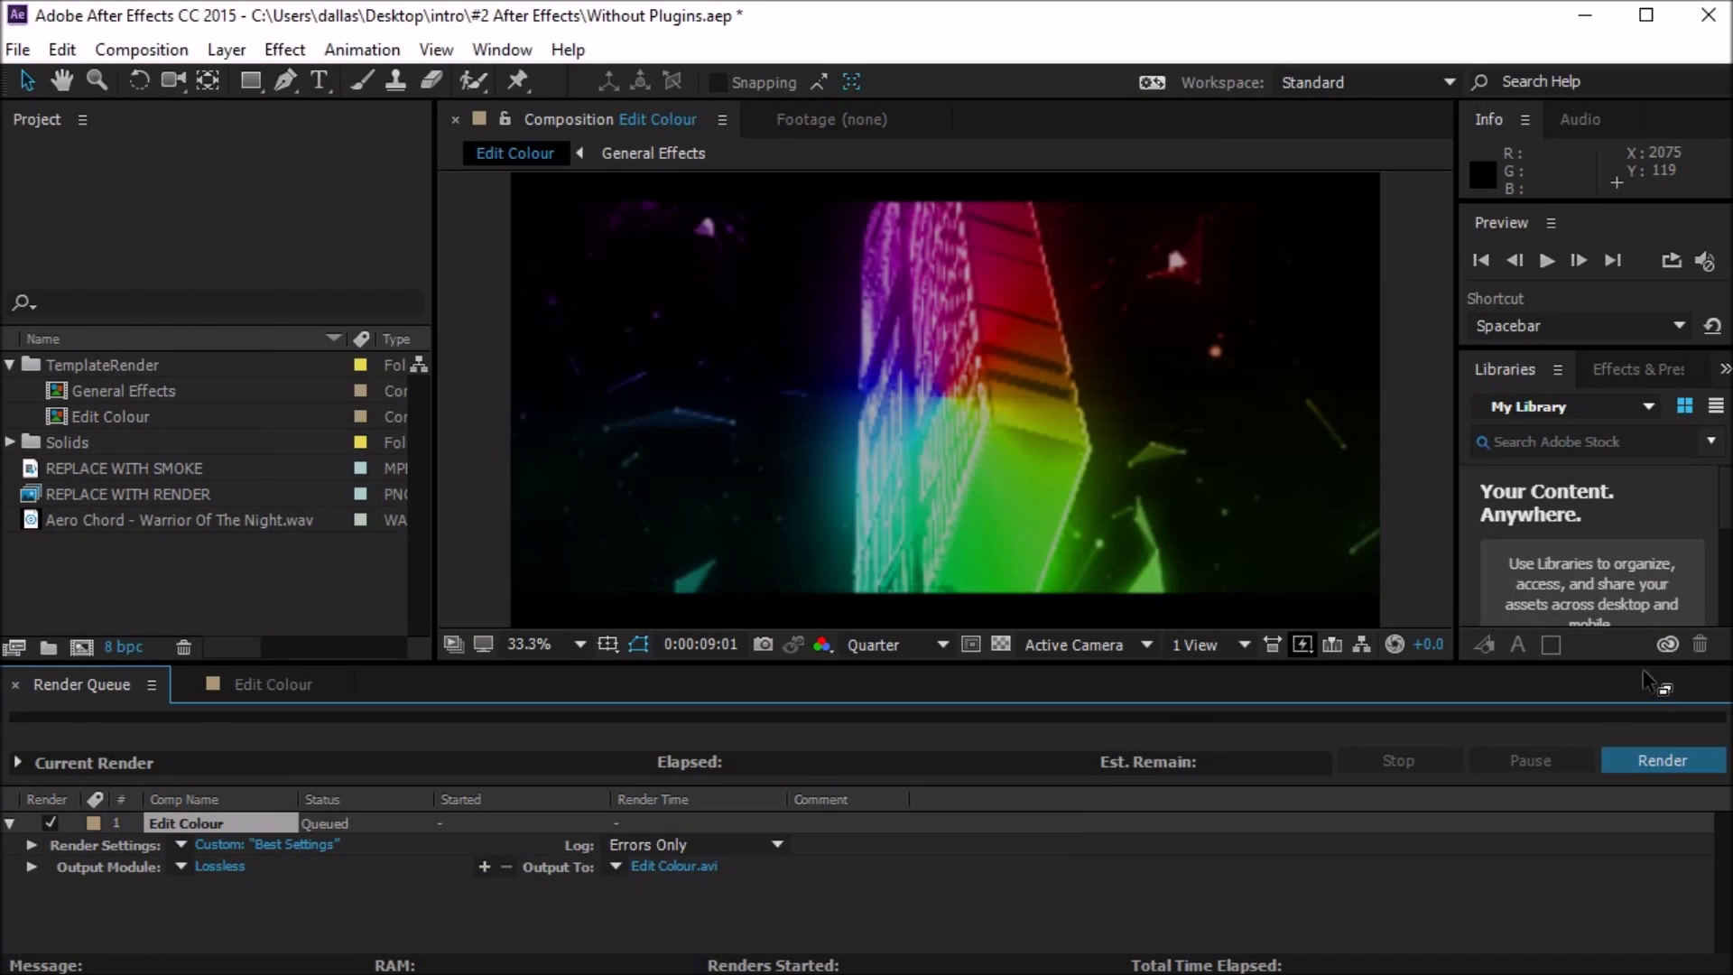
pyautogui.click(1664, 761)
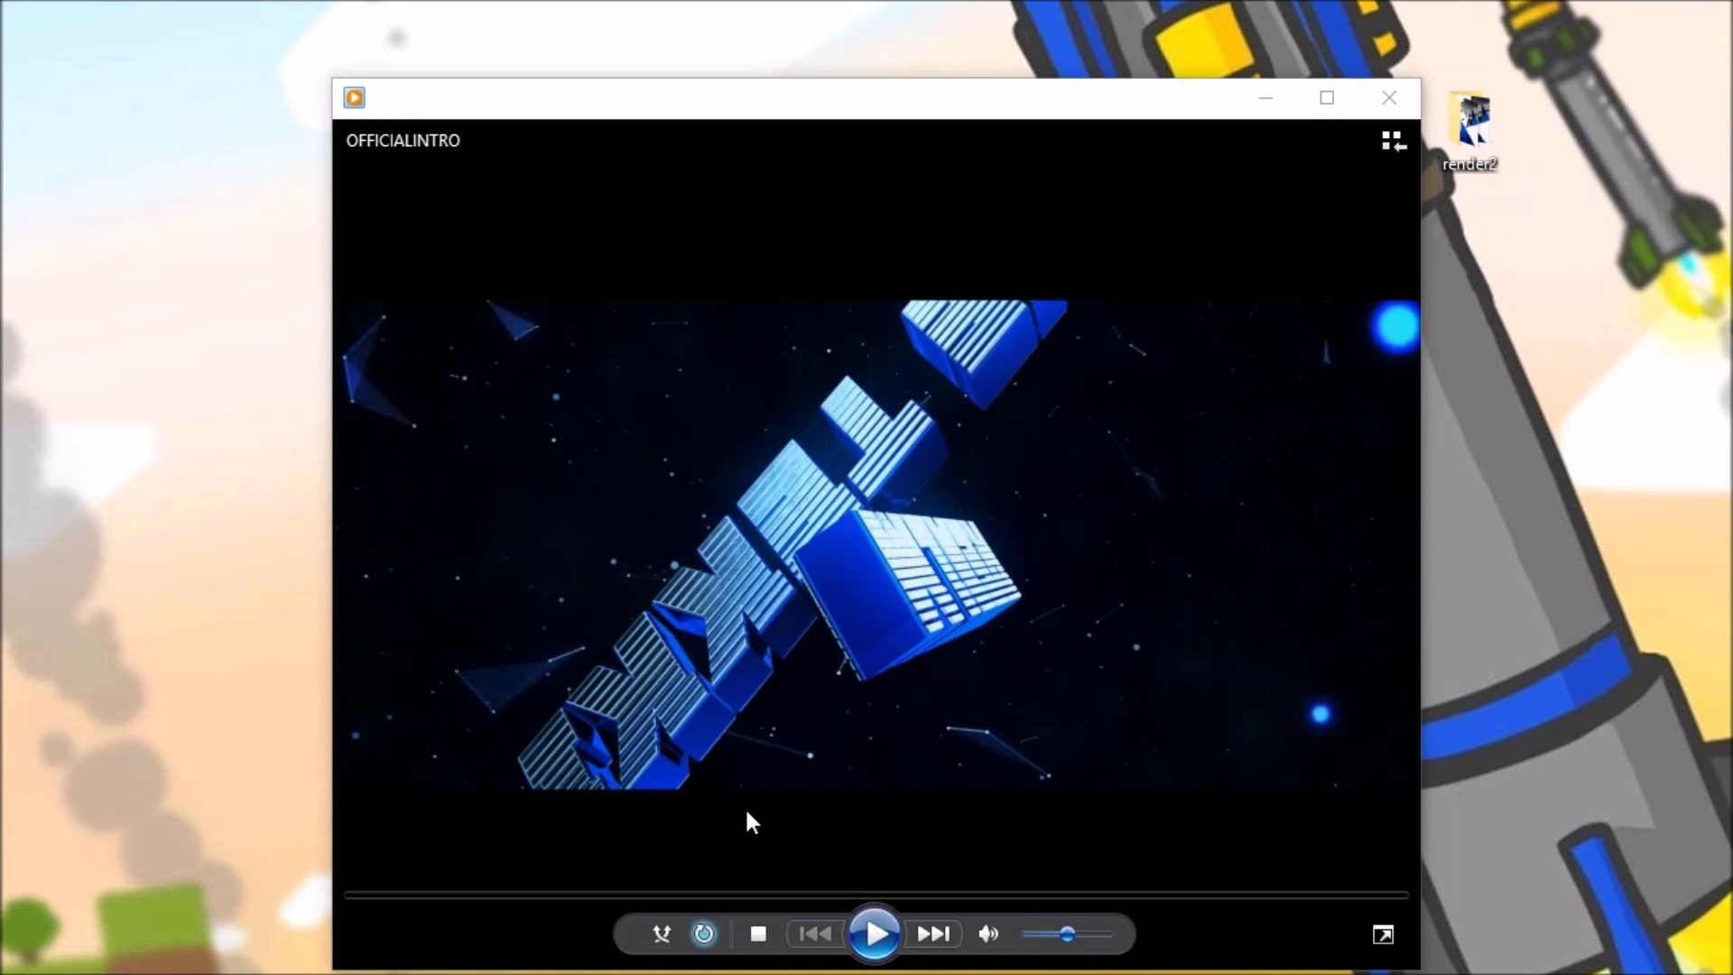
# Play the OFFICIALINTRO video in the media player, pause it partway through, and minimise its window.
pyautogui.click(876, 934)
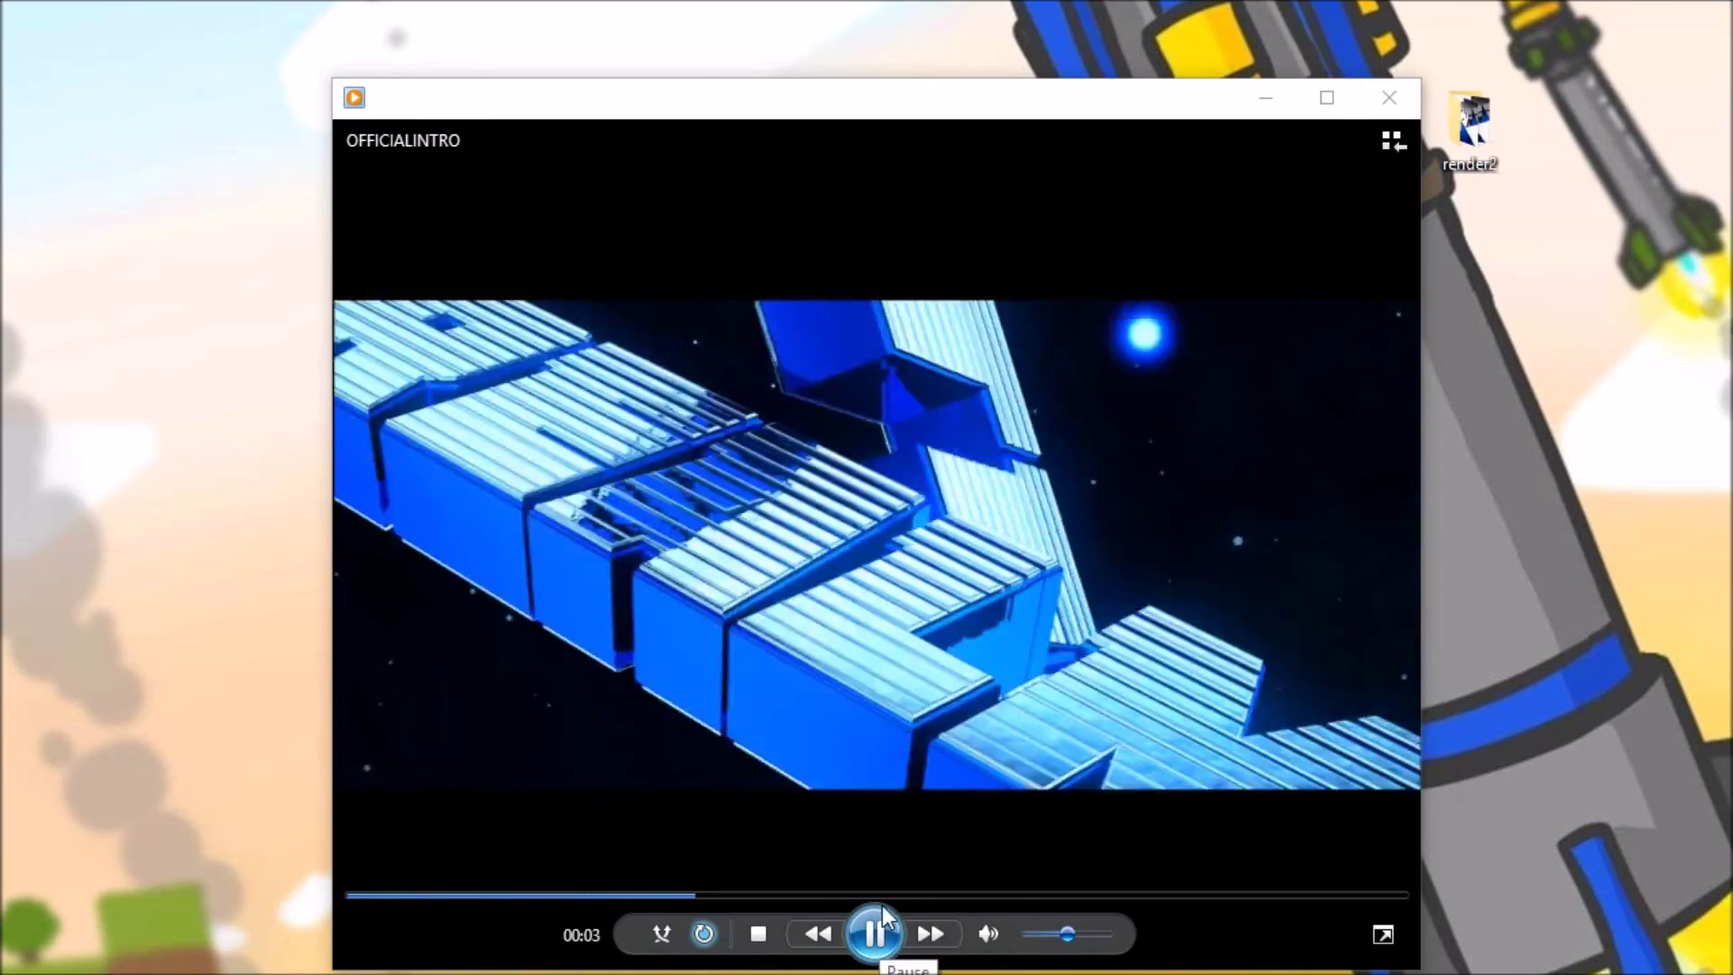
pyautogui.moveTo(998, 97); pyautogui.dragTo(910, 38)
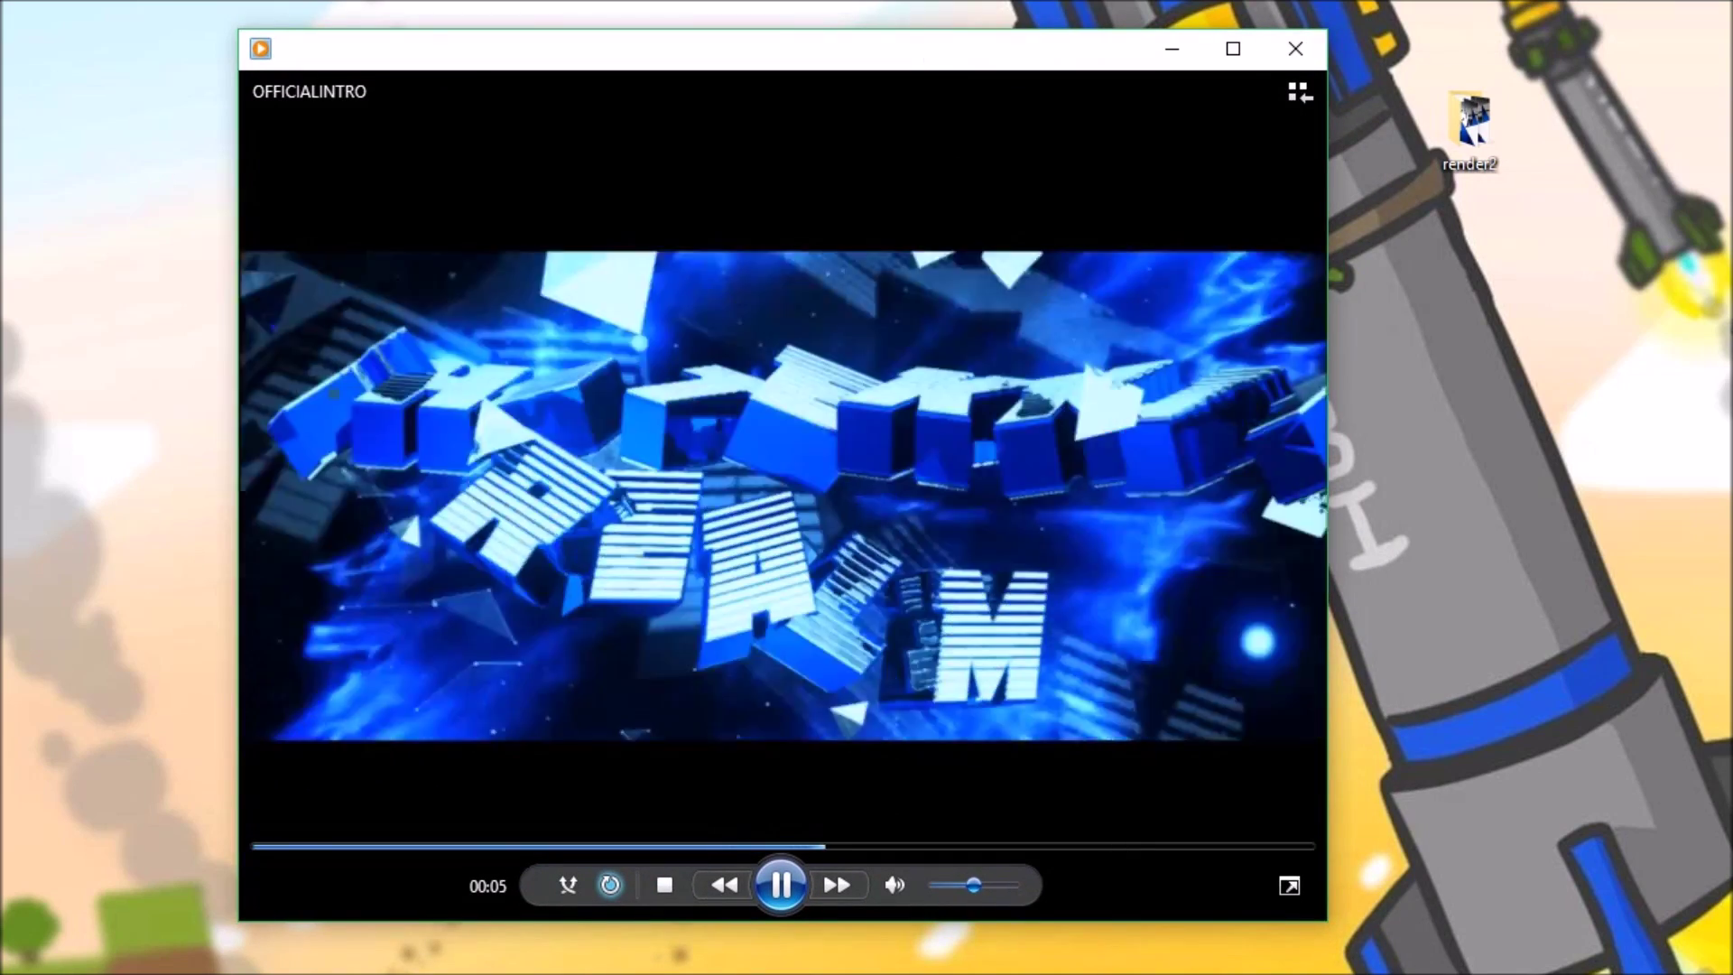
pyautogui.click(1140, 140)
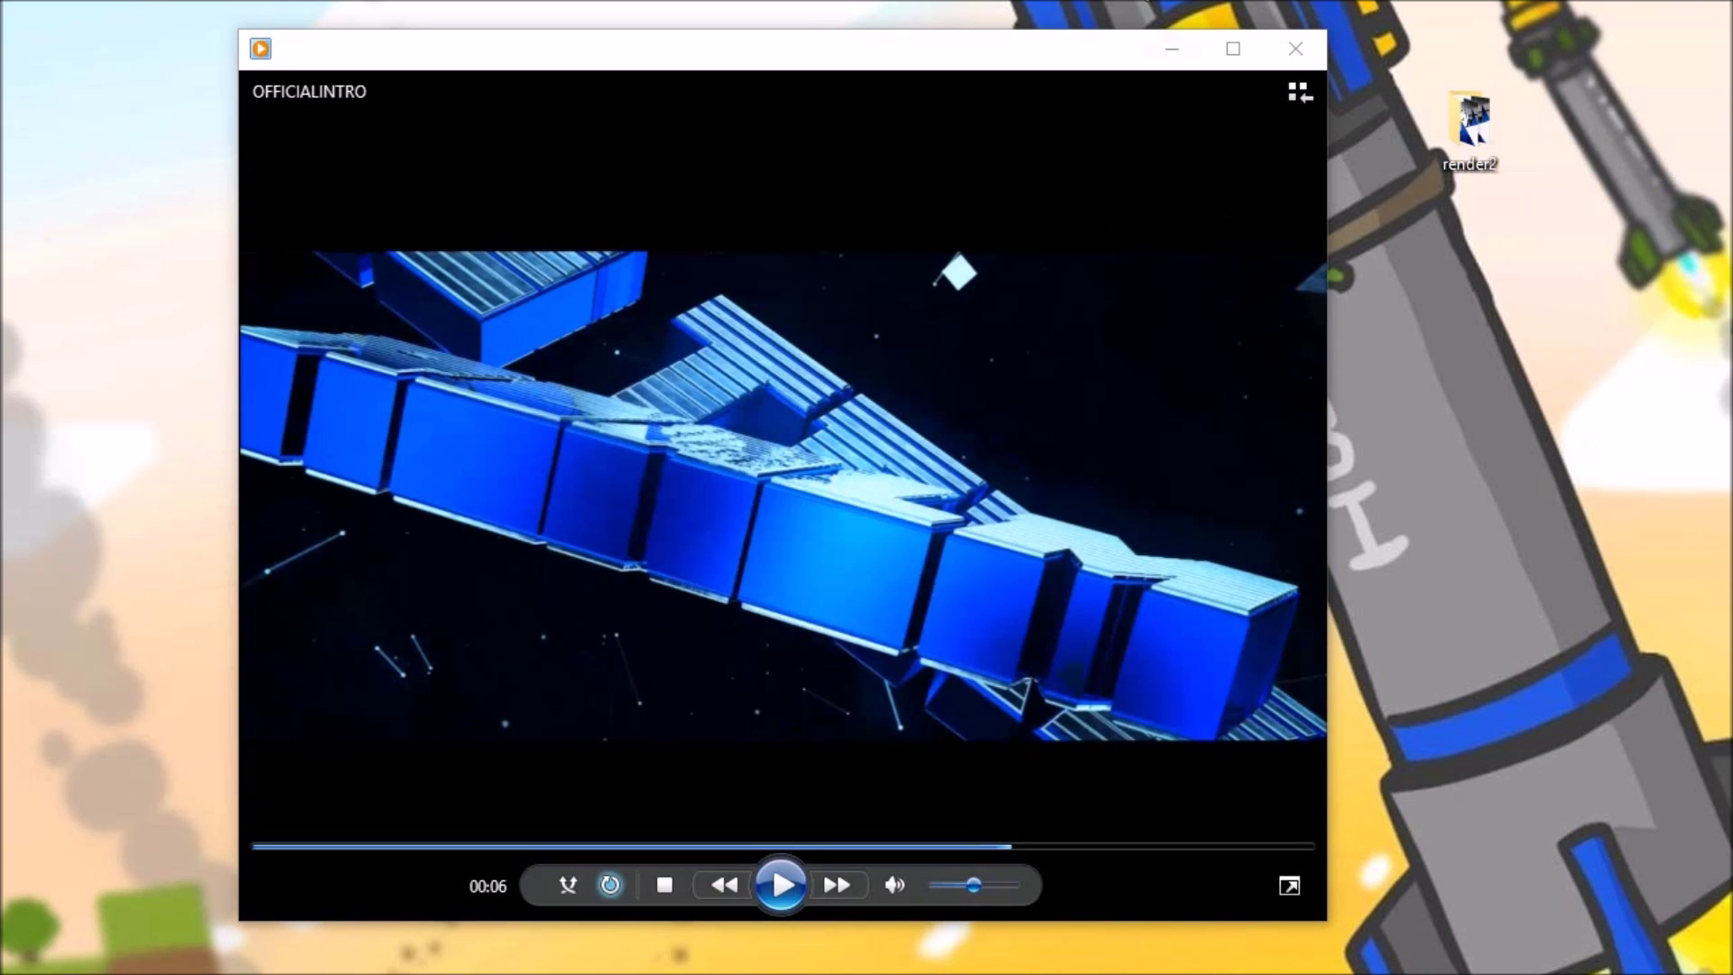
pyautogui.click(1170, 52)
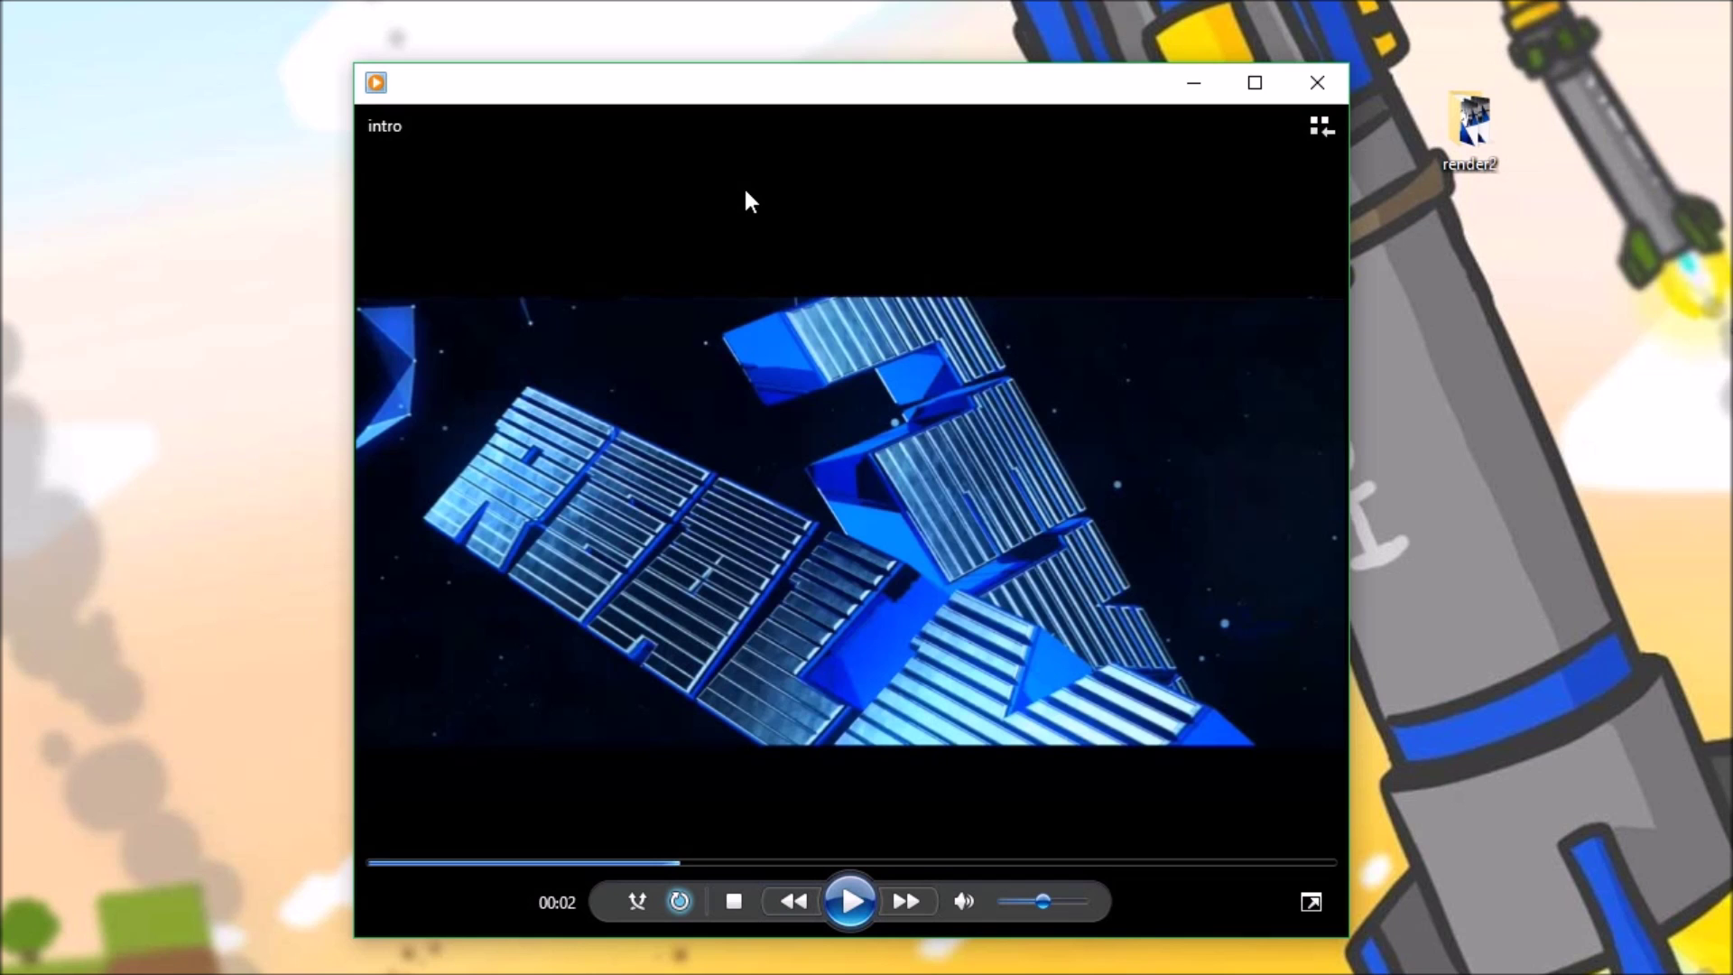
# Play the intro video from its start, skip ahead to the rainbow-coloured section, pause near the end, and close the player.
pyautogui.moveTo(669, 864); pyautogui.dragTo(240, 859)
pyautogui.click(852, 919)
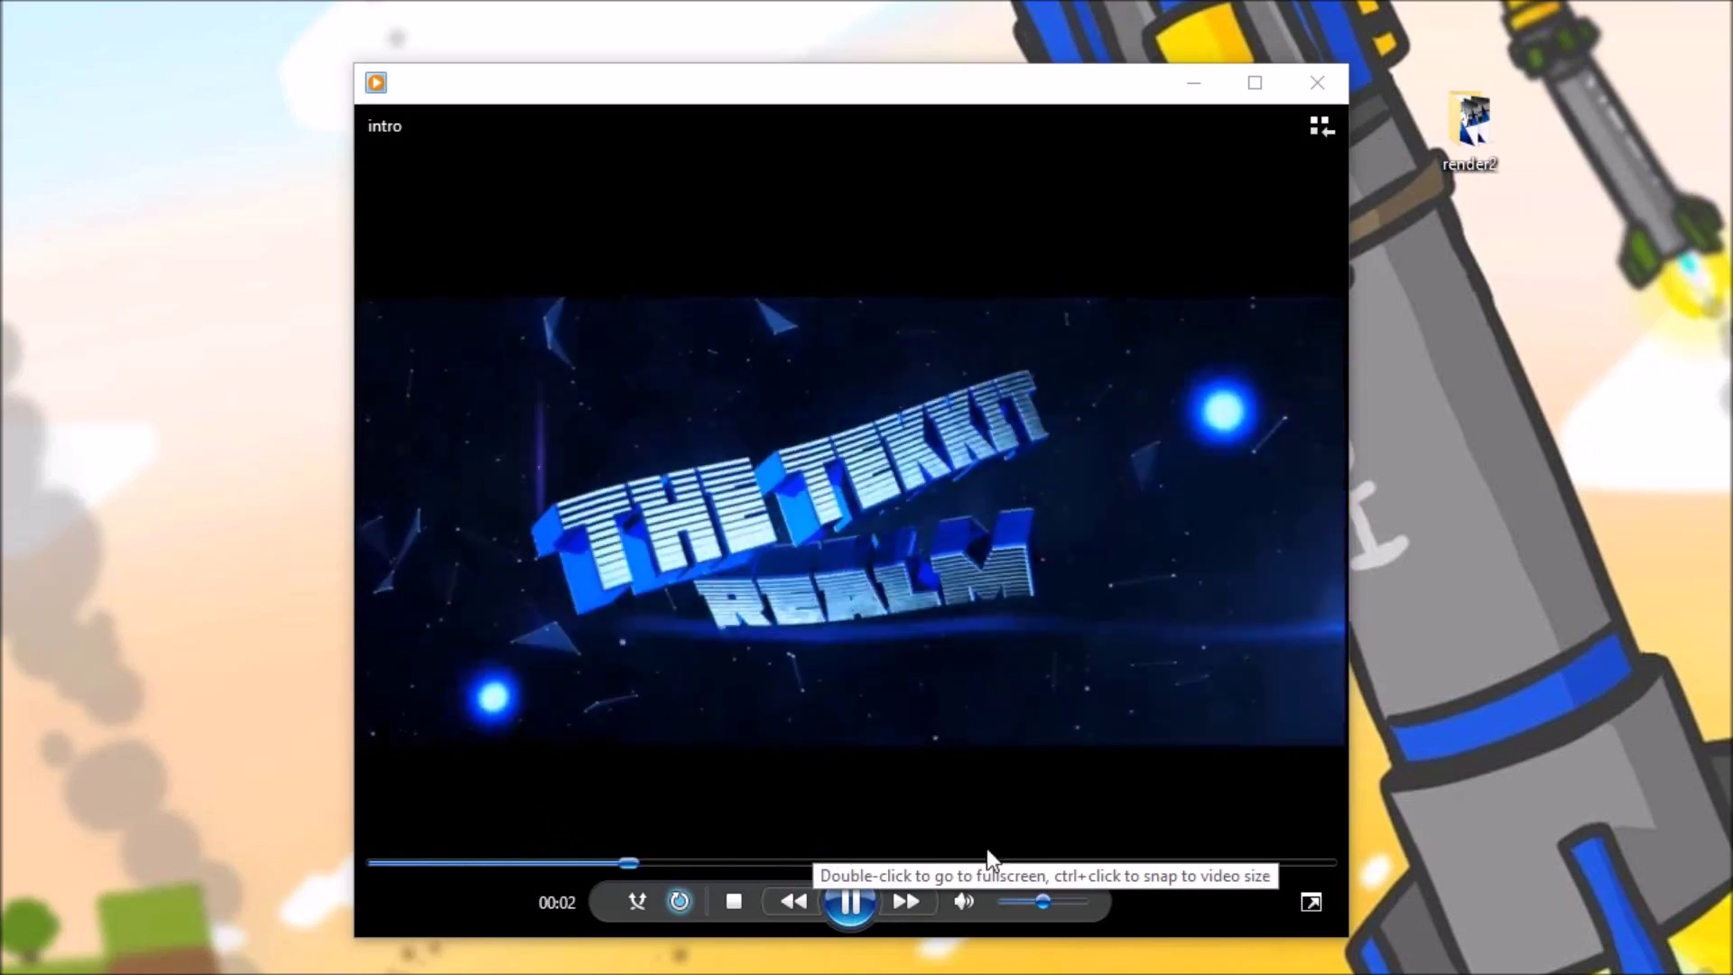
pyautogui.click(1136, 864)
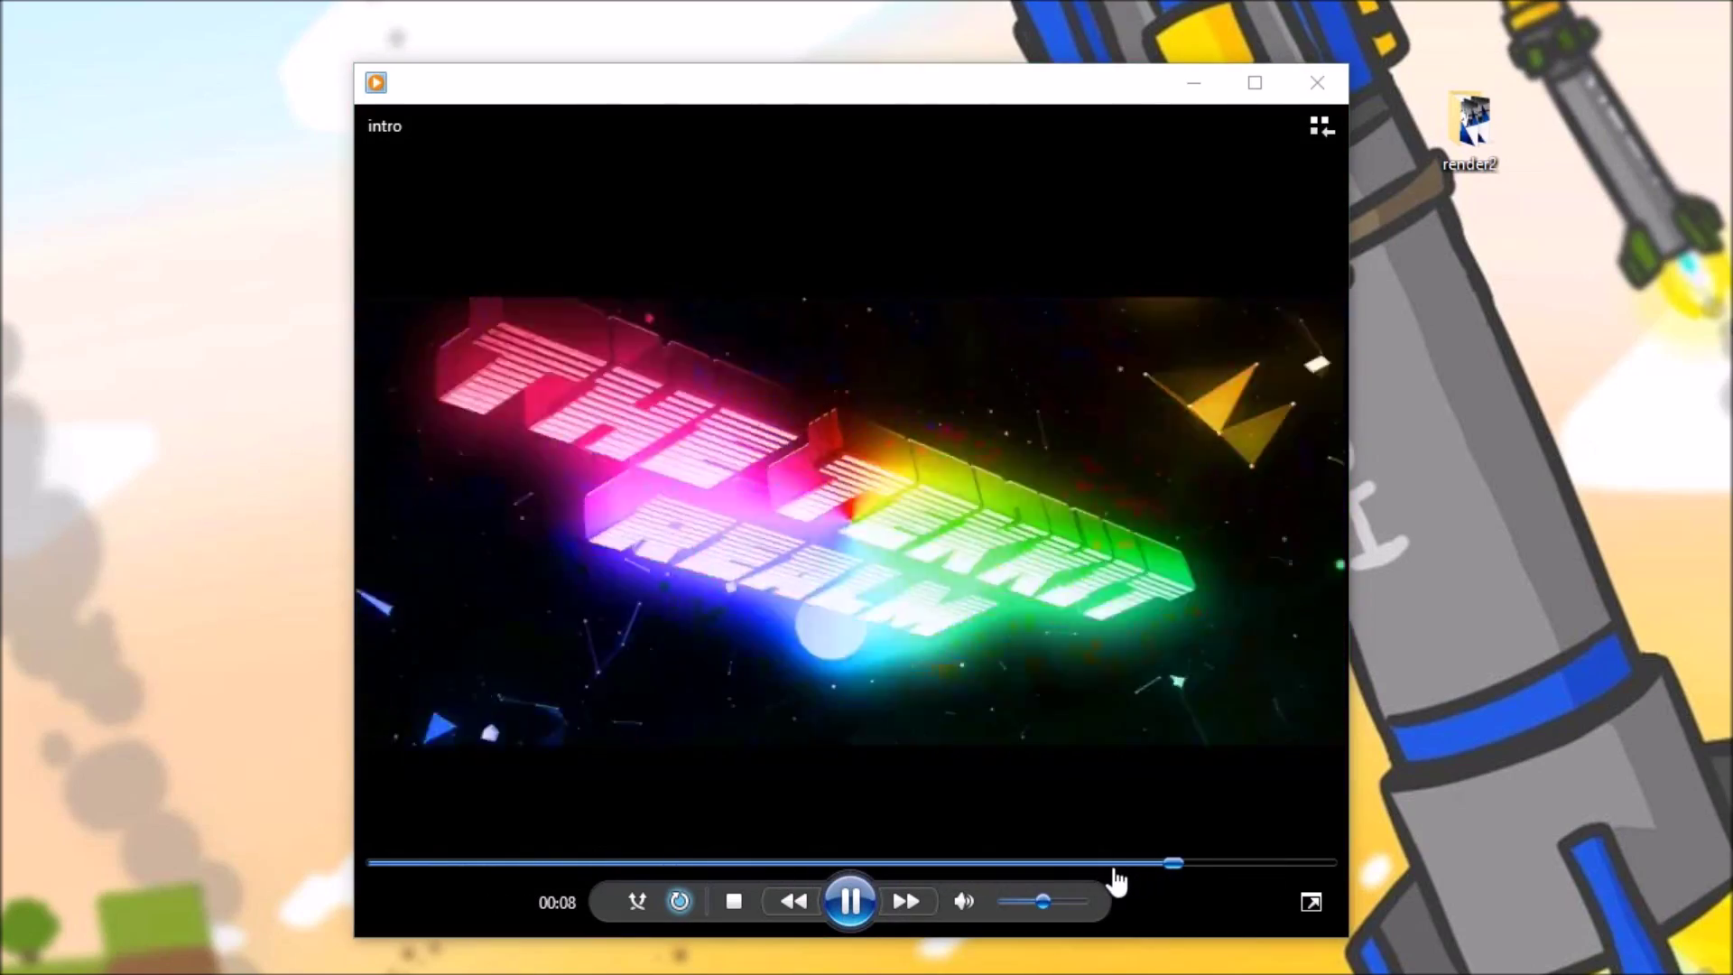
pyautogui.click(853, 903)
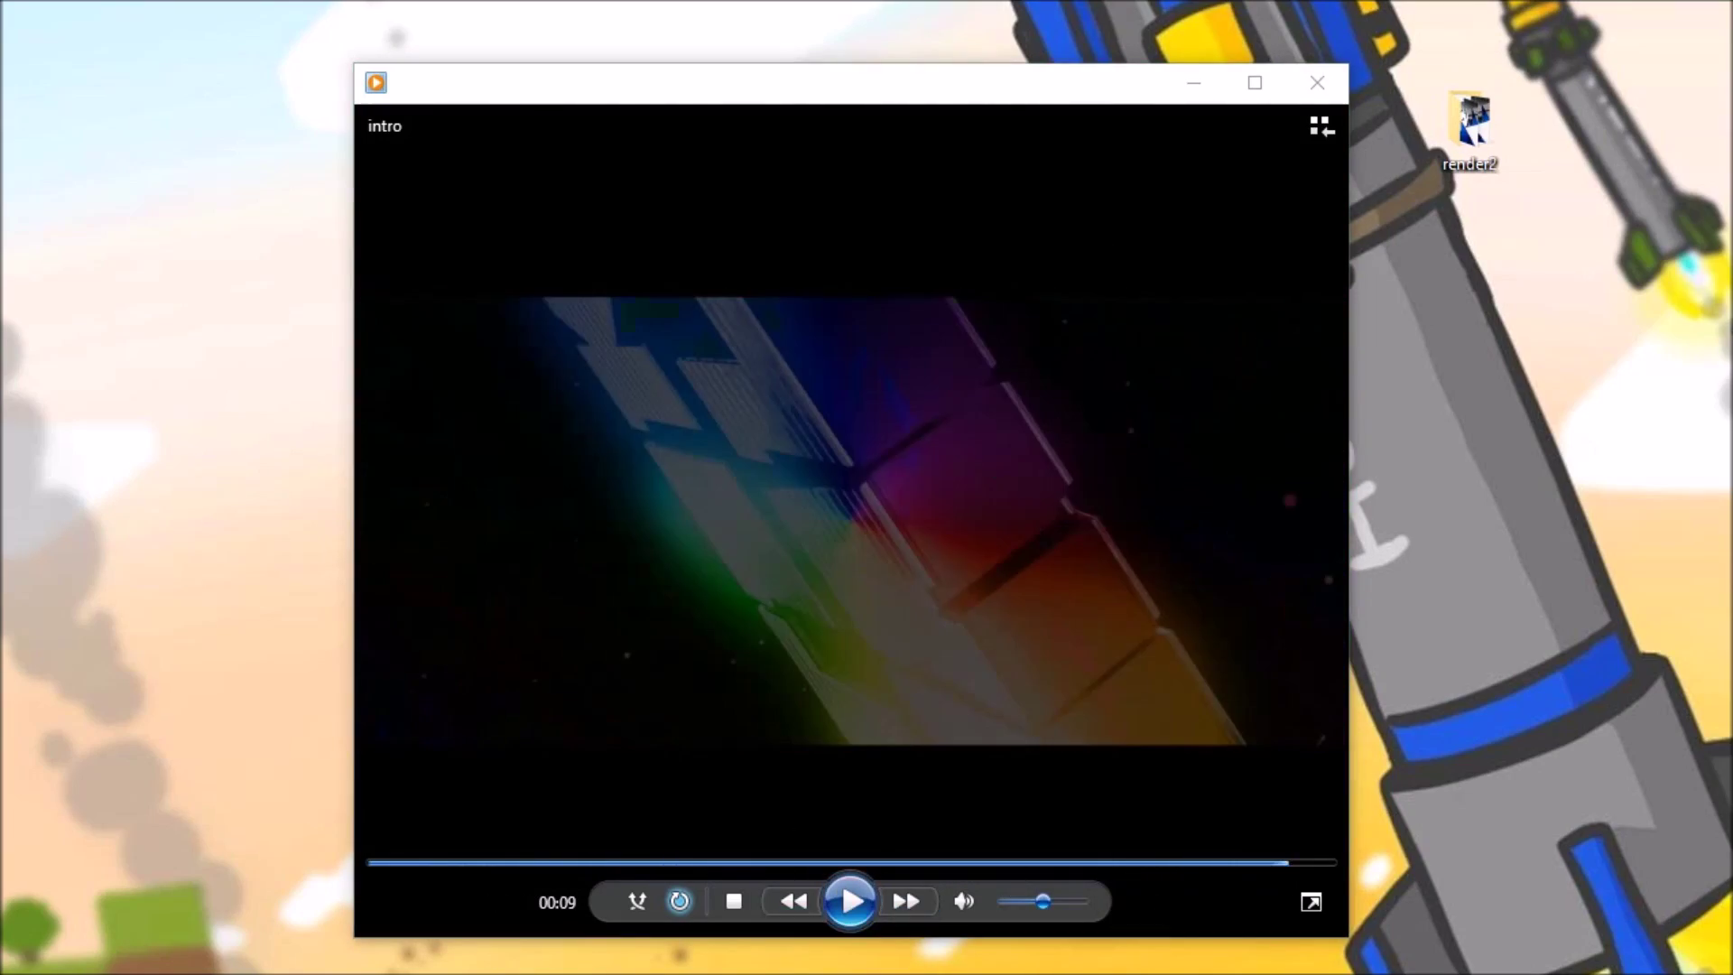
pyautogui.click(1326, 85)
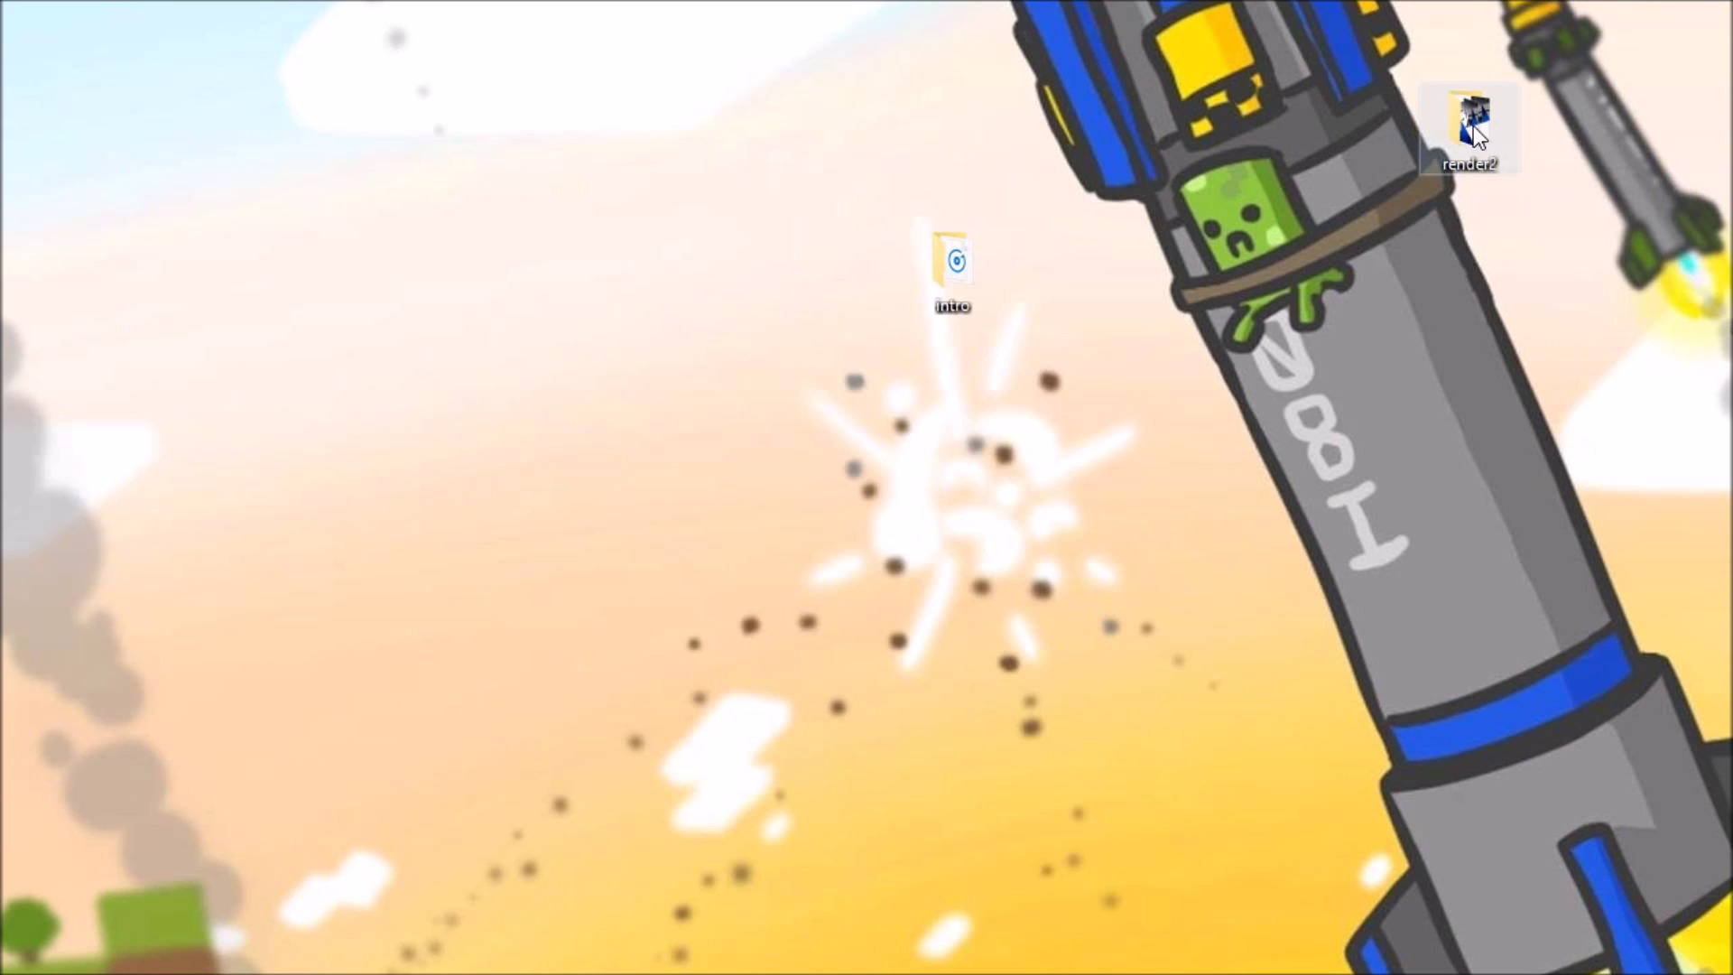
# Open the render2 folder on the desktop to view its PNG frames.
pyautogui.doubleClick(1473, 126)
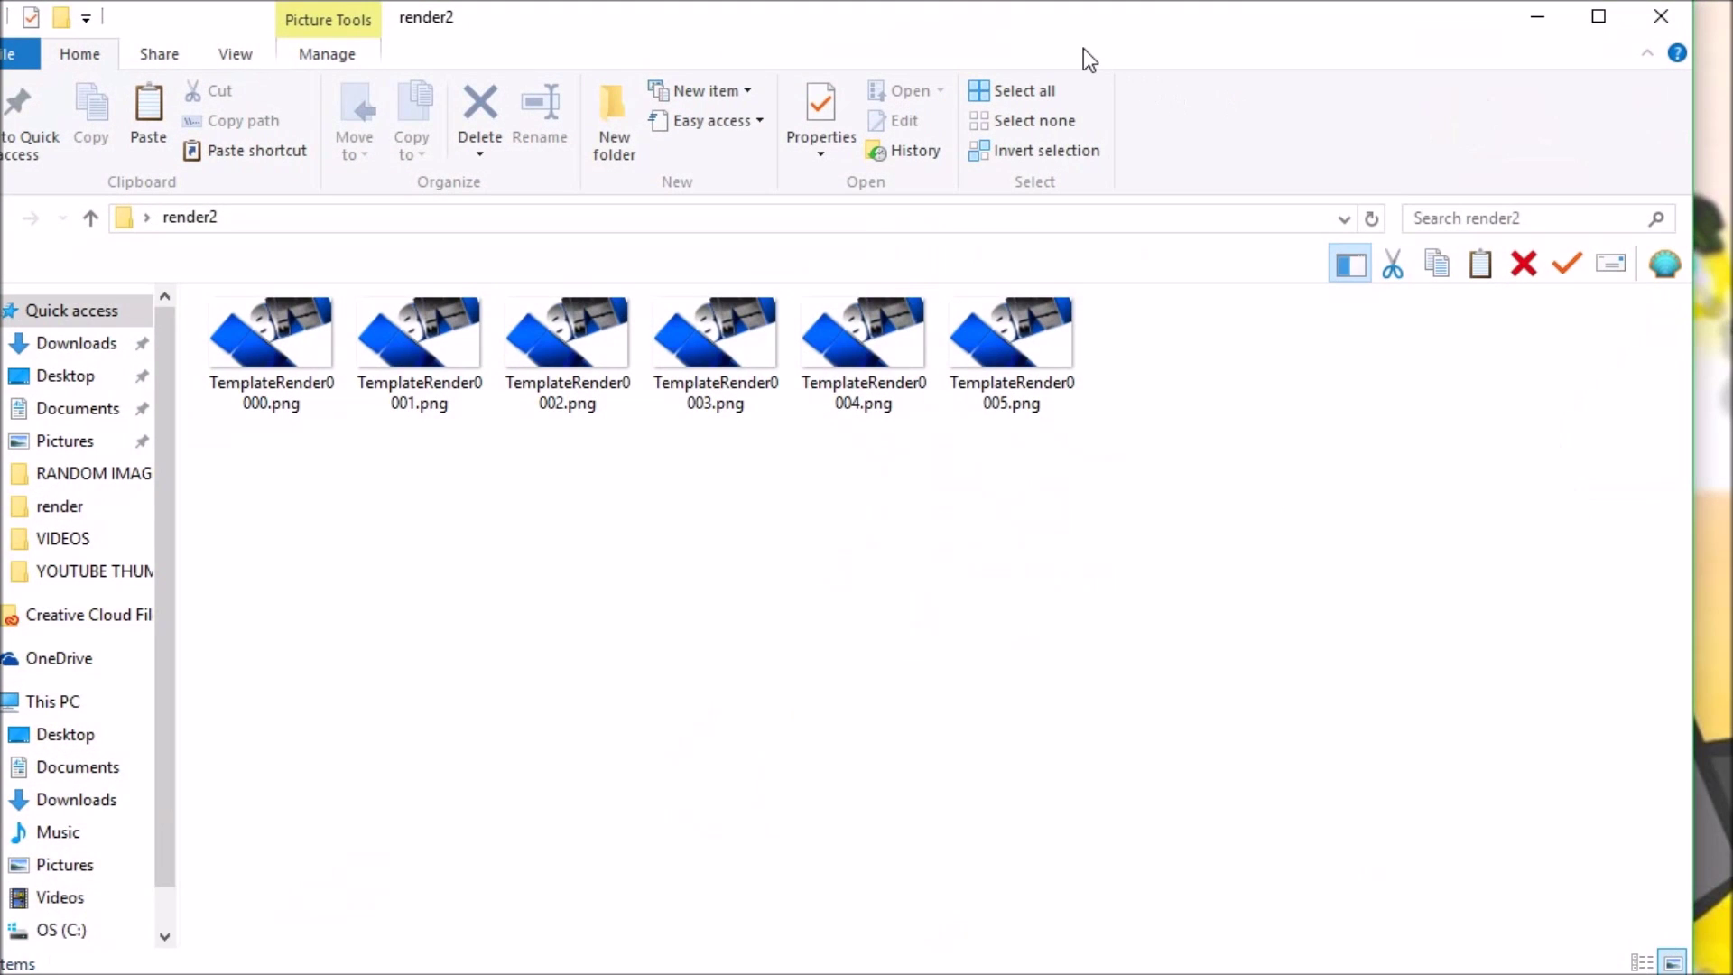